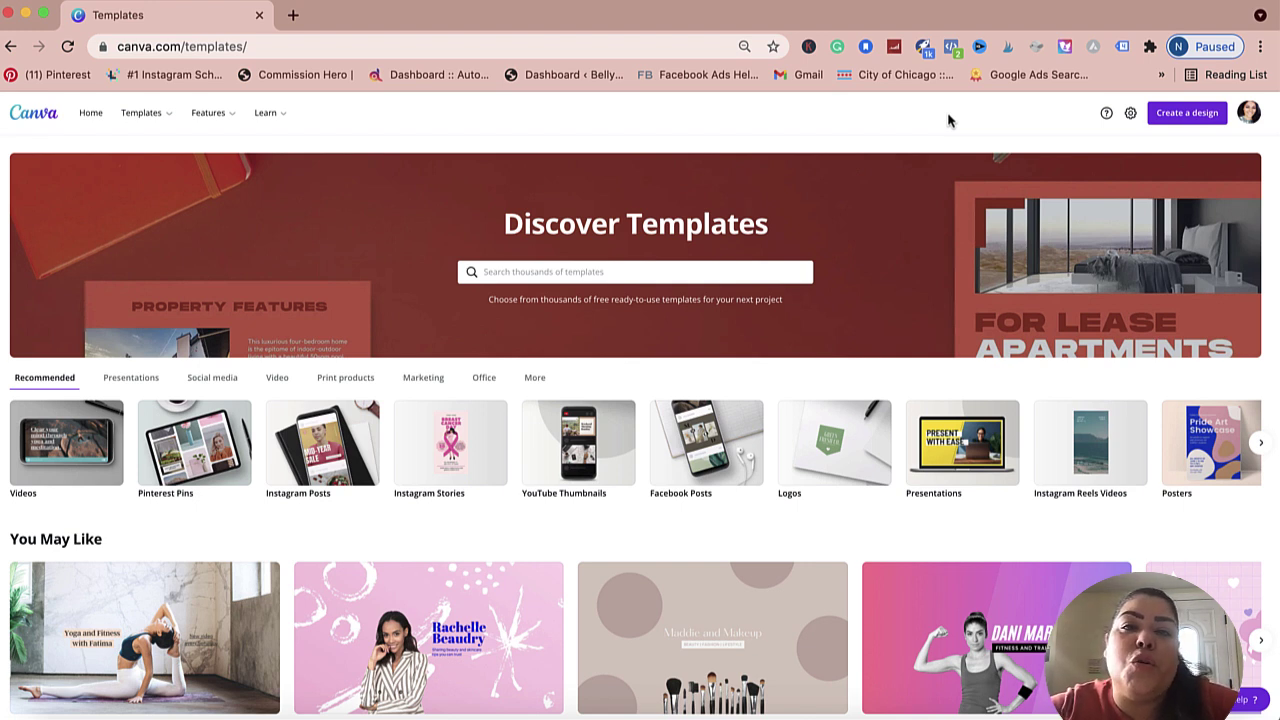
# Step: Create a new custom-size design of 5400 x 1080 px
pyautogui.click(1200, 115)
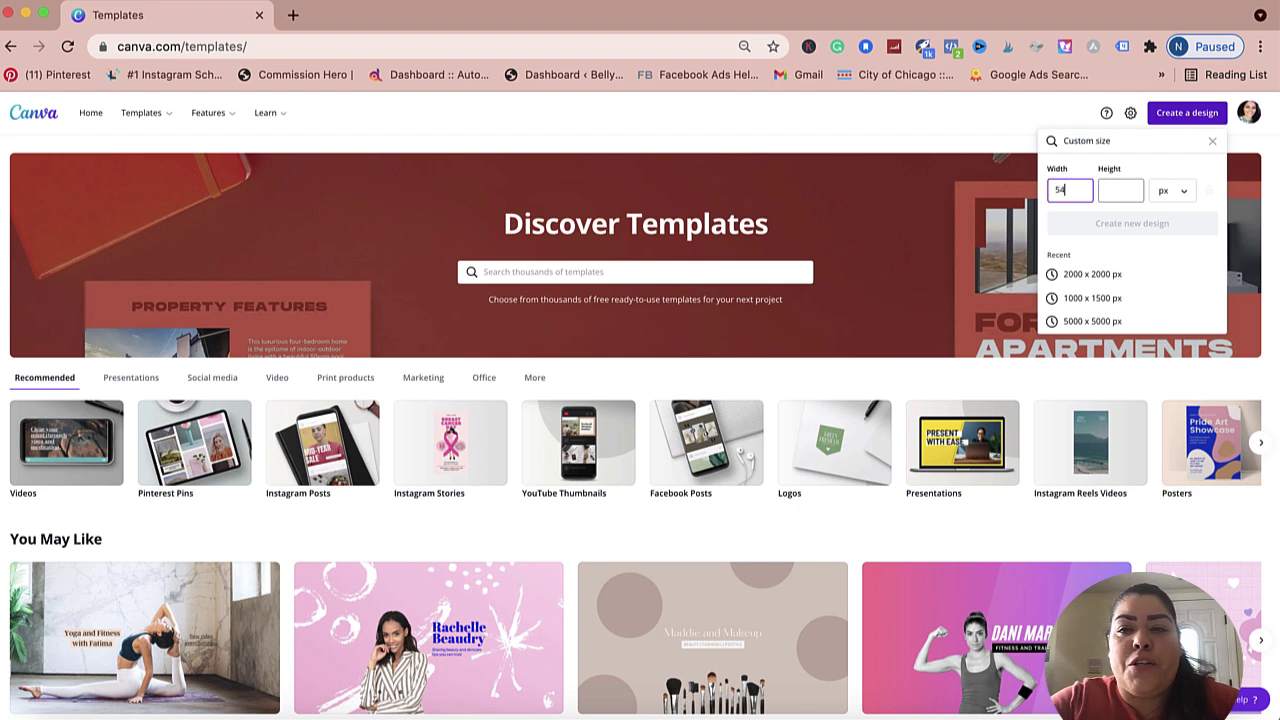
pyautogui.click(1129, 192)
pyautogui.write('1080')
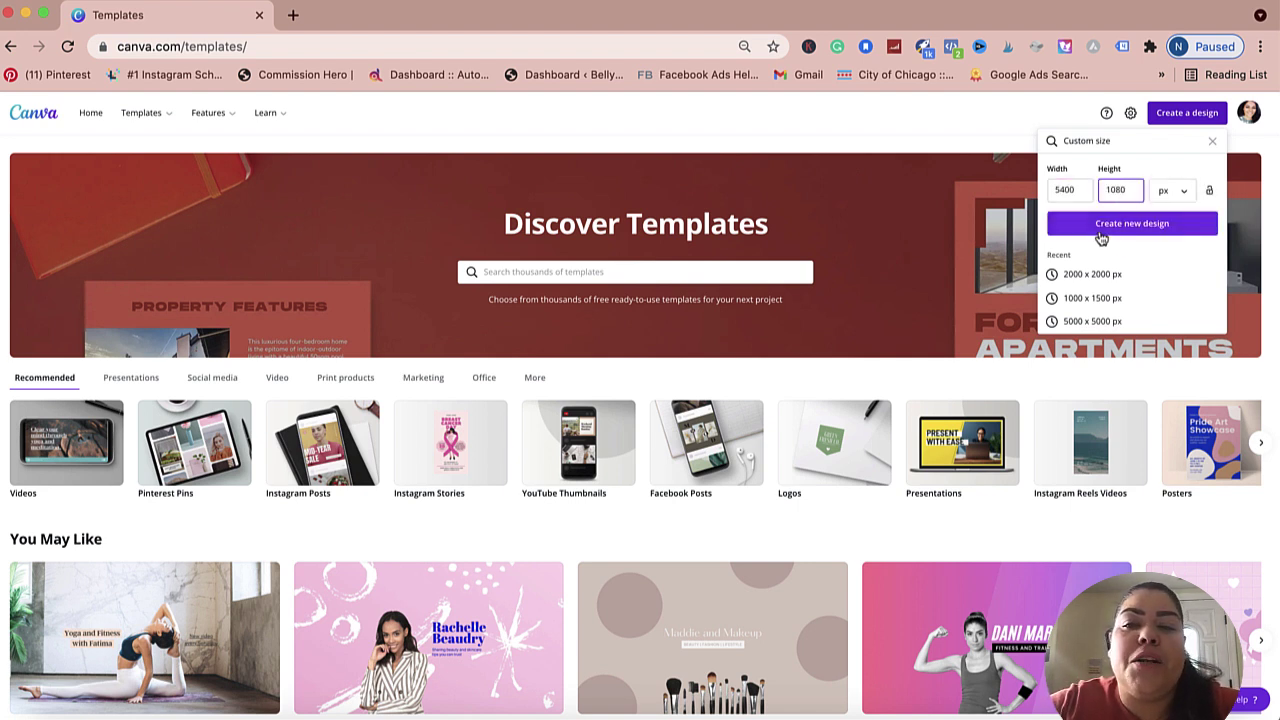
pyautogui.click(1126, 234)
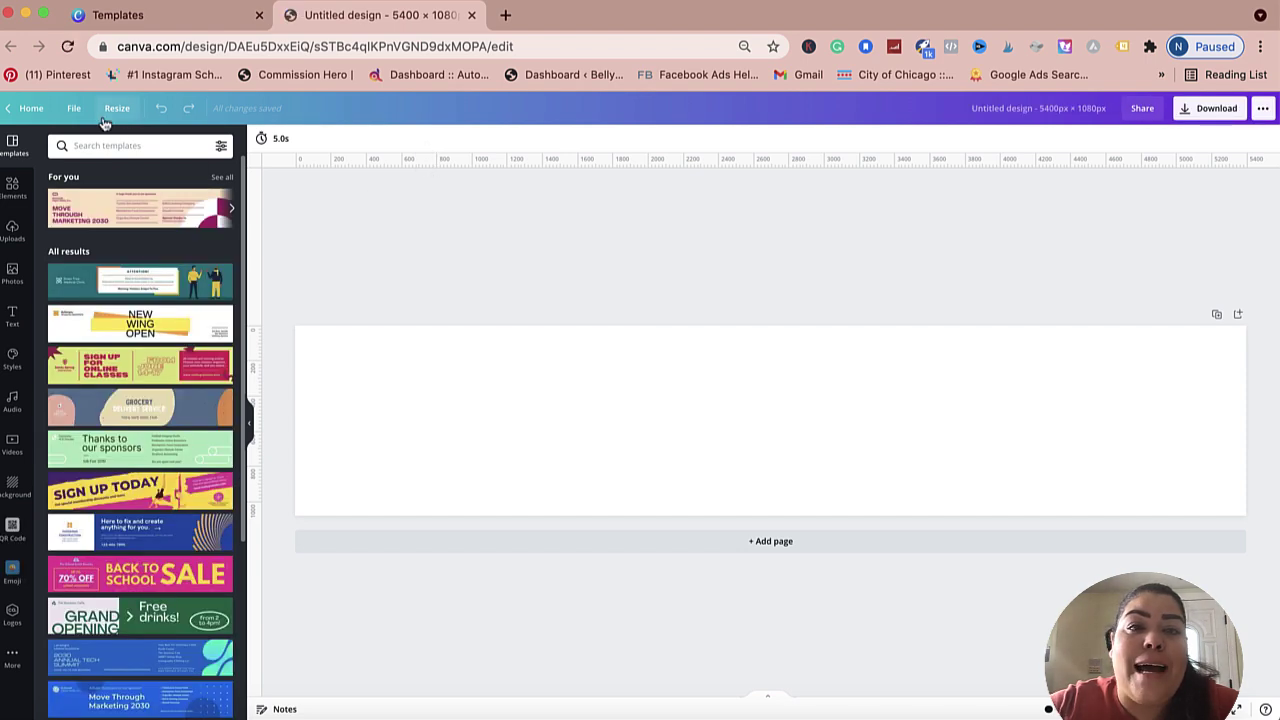
# Step: Place four vertical guides at about 1080, 2160, 3240 and 4320 px to split the canvas into five equal sections
pyautogui.click(73, 112)
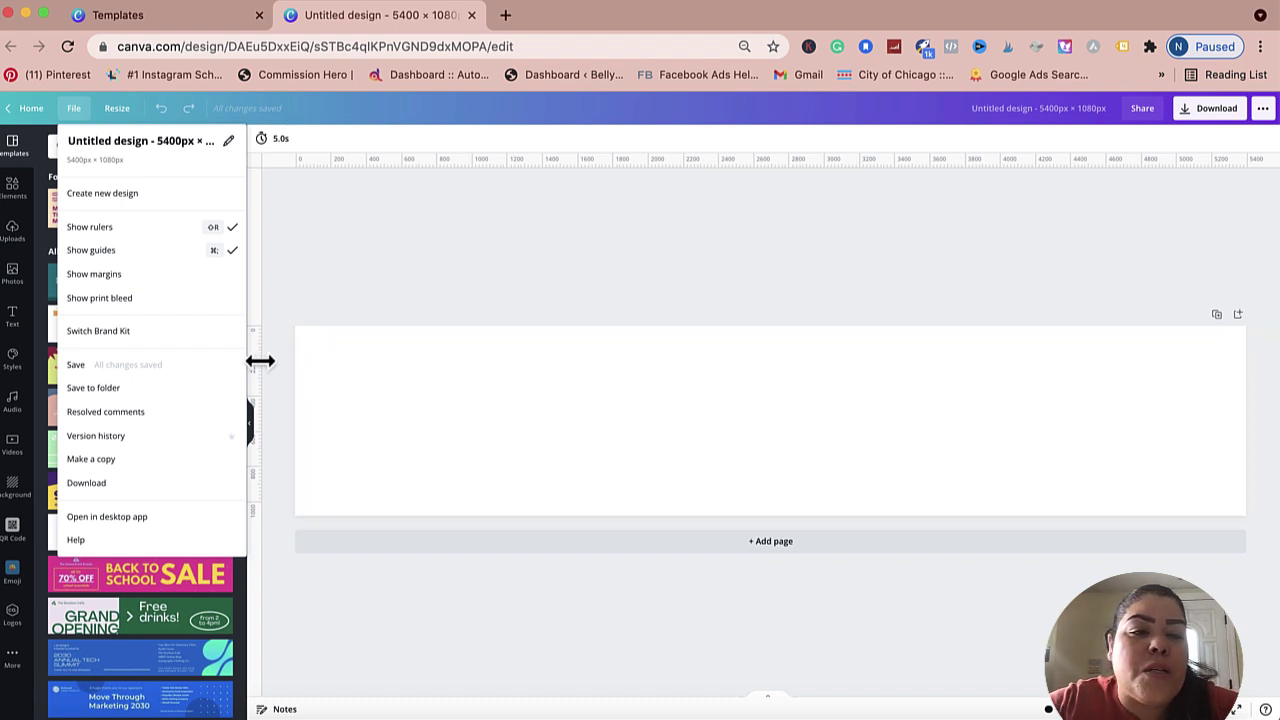
pyautogui.moveTo(260, 361)
pyautogui.mouseDown()
pyautogui.moveTo(414, 354)
pyautogui.moveTo(383, 363)
pyautogui.moveTo(260, 363)
pyautogui.moveTo(277, 349)
pyautogui.moveTo(485, 338)
pyautogui.mouseUp()
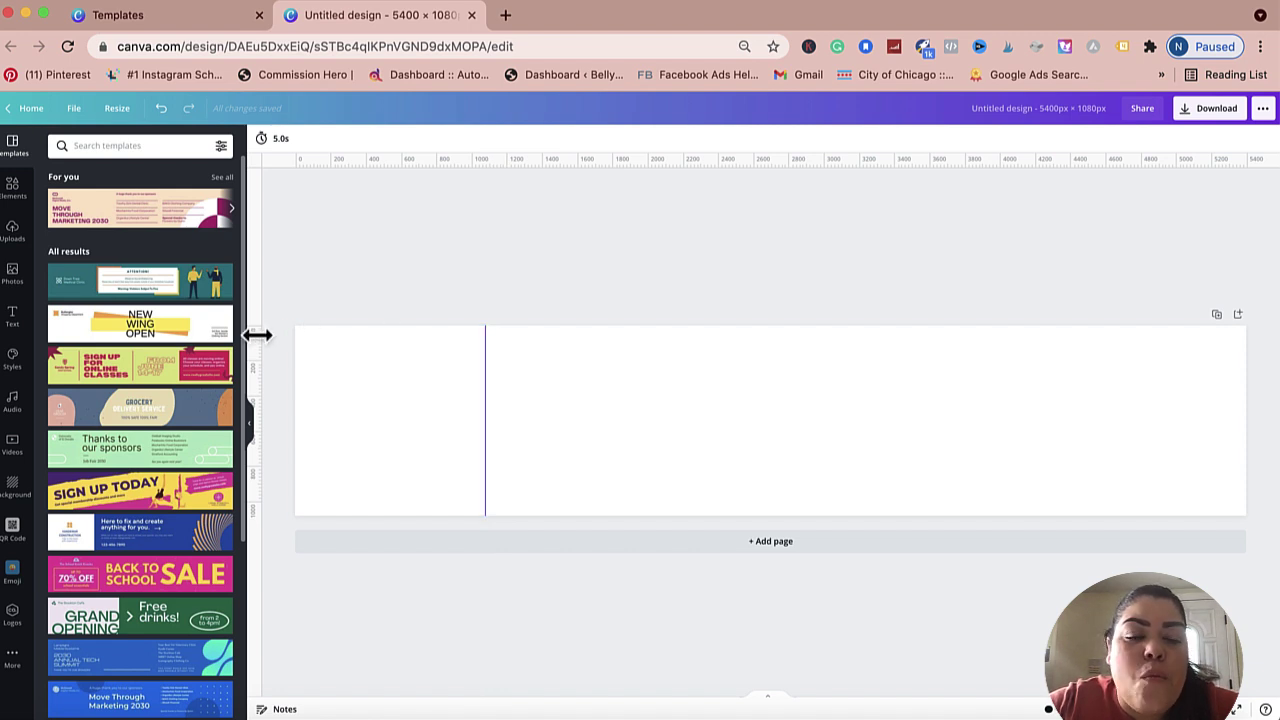
pyautogui.moveTo(258, 336)
pyautogui.mouseDown()
pyautogui.moveTo(686, 300)
pyautogui.moveTo(659, 295)
pyautogui.moveTo(675, 297)
pyautogui.mouseUp()
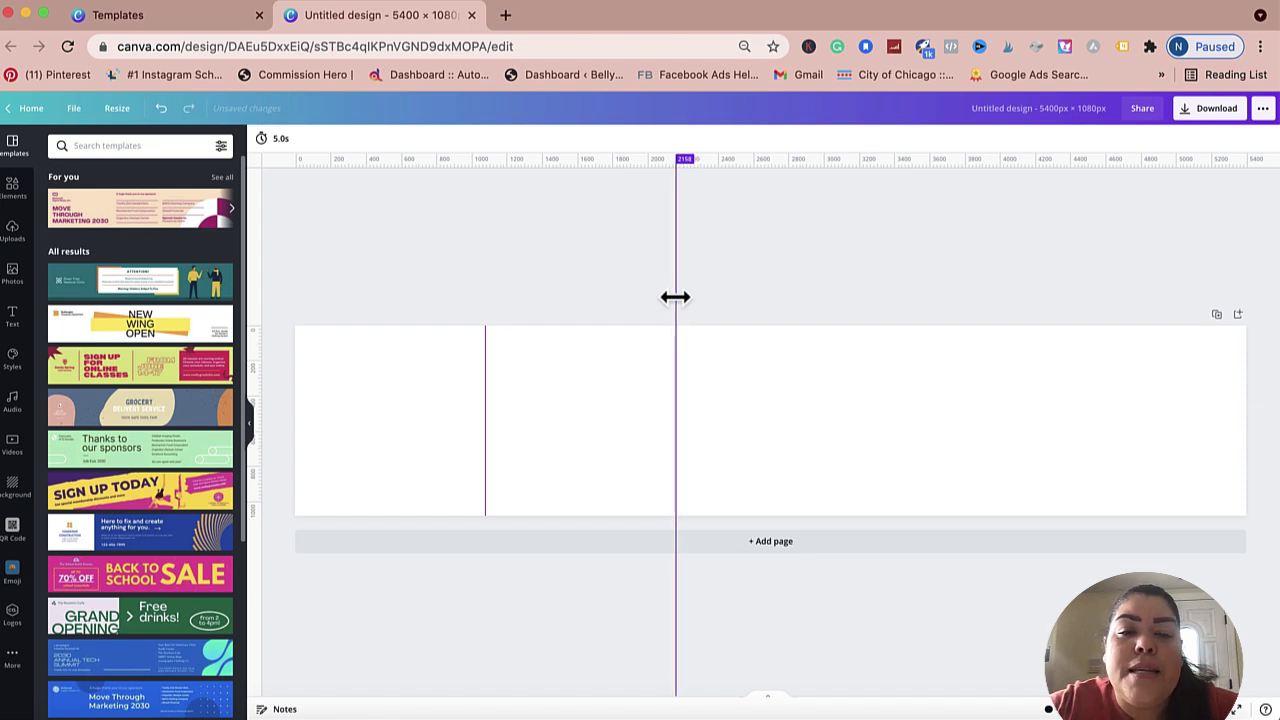
pyautogui.moveTo(675, 297); pyautogui.dragTo(675, 297)
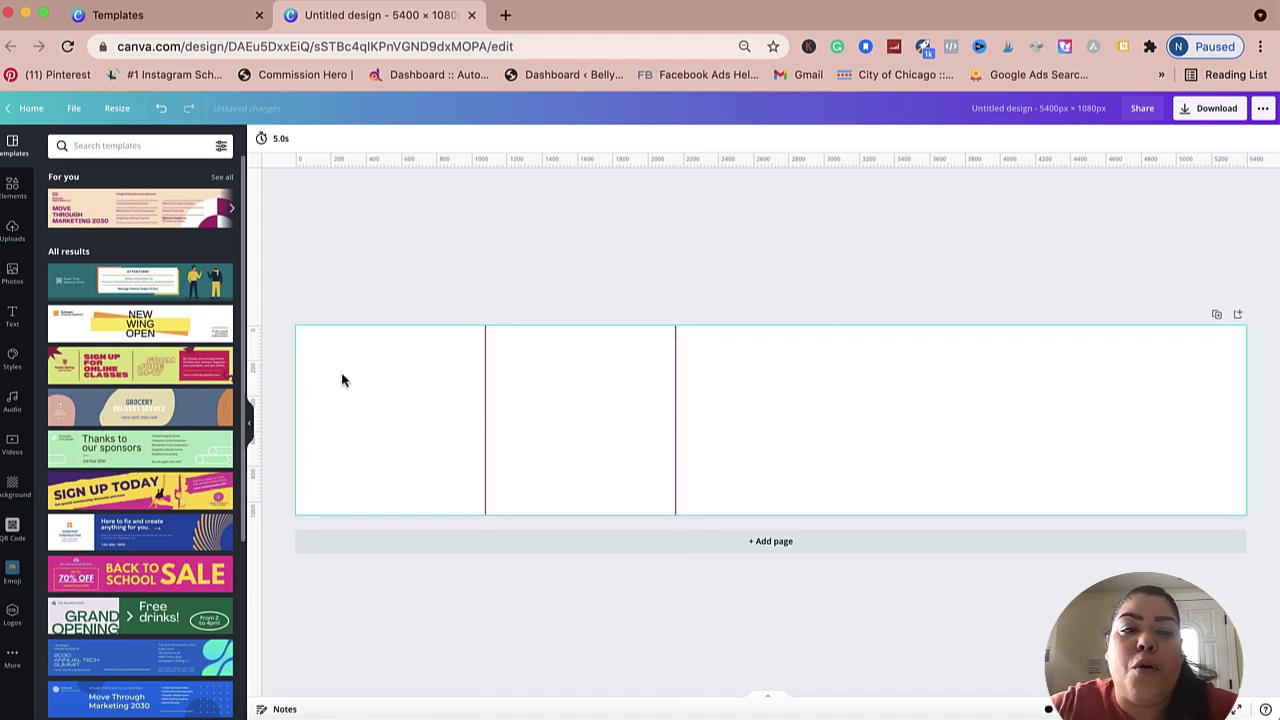
pyautogui.moveTo(258, 358)
pyautogui.mouseDown()
pyautogui.moveTo(417, 358)
pyautogui.moveTo(640, 326)
pyautogui.moveTo(877, 349)
pyautogui.moveTo(866, 352)
pyautogui.mouseUp()
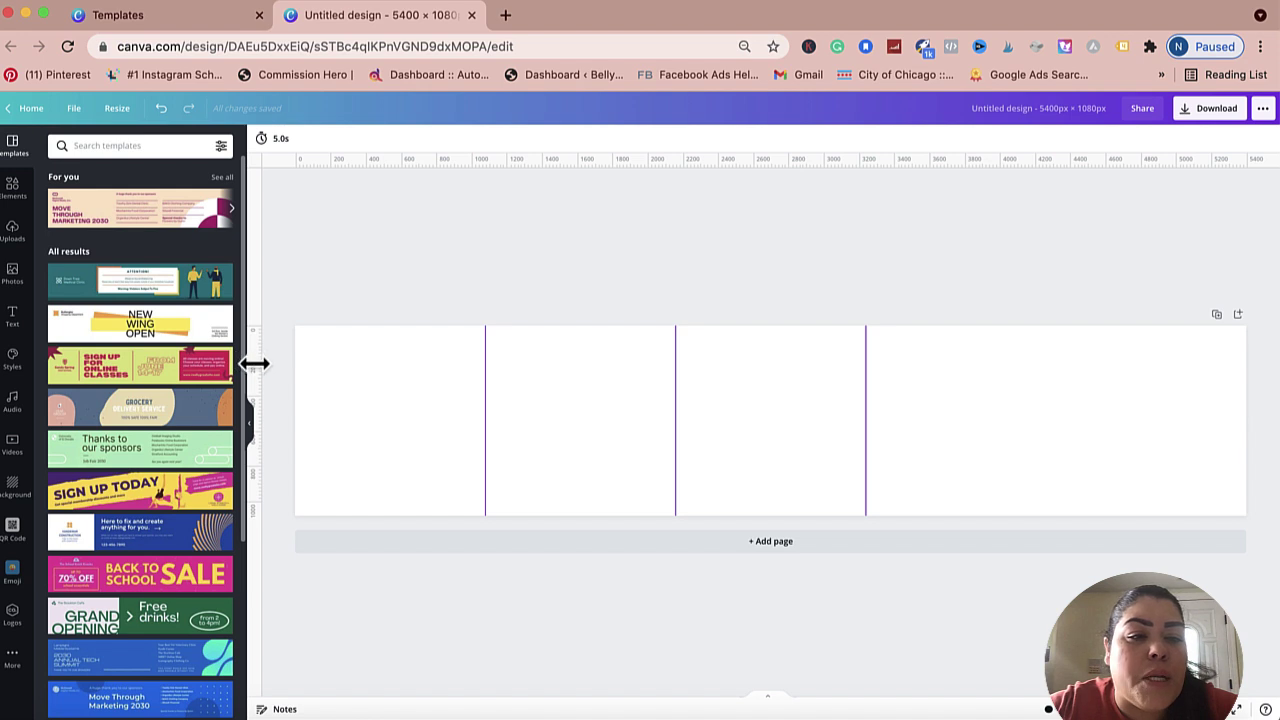
pyautogui.moveTo(259, 362); pyautogui.dragTo(1056, 330)
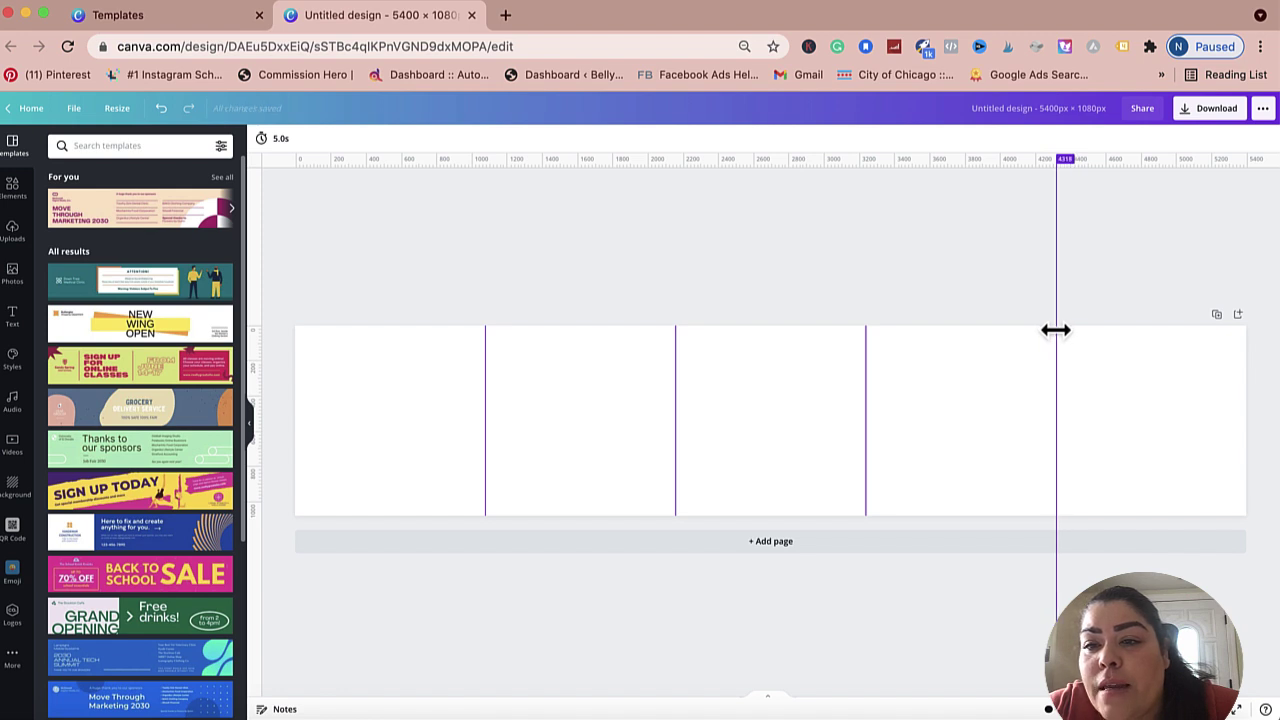
pyautogui.moveTo(1056, 330); pyautogui.dragTo(1056, 330)
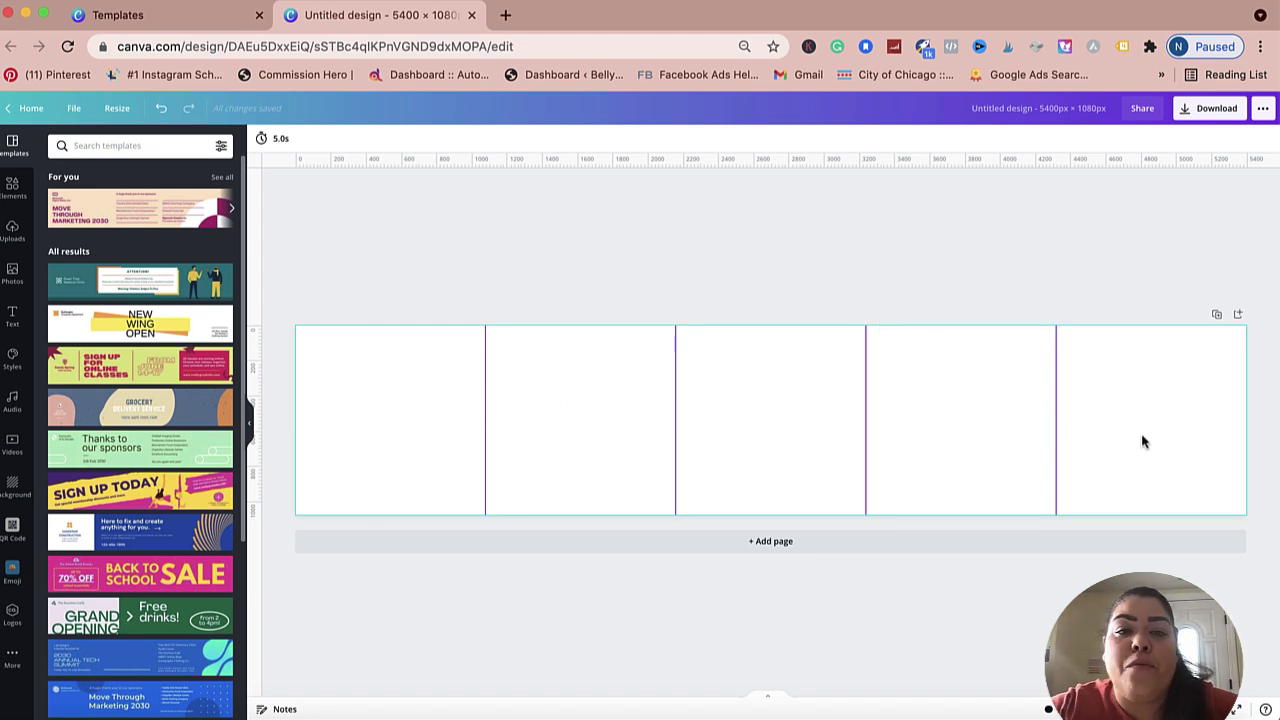
# Step: Set the canvas background to the pale pink swatch of the NB brand palette
pyautogui.click(408, 411)
pyautogui.click(261, 138)
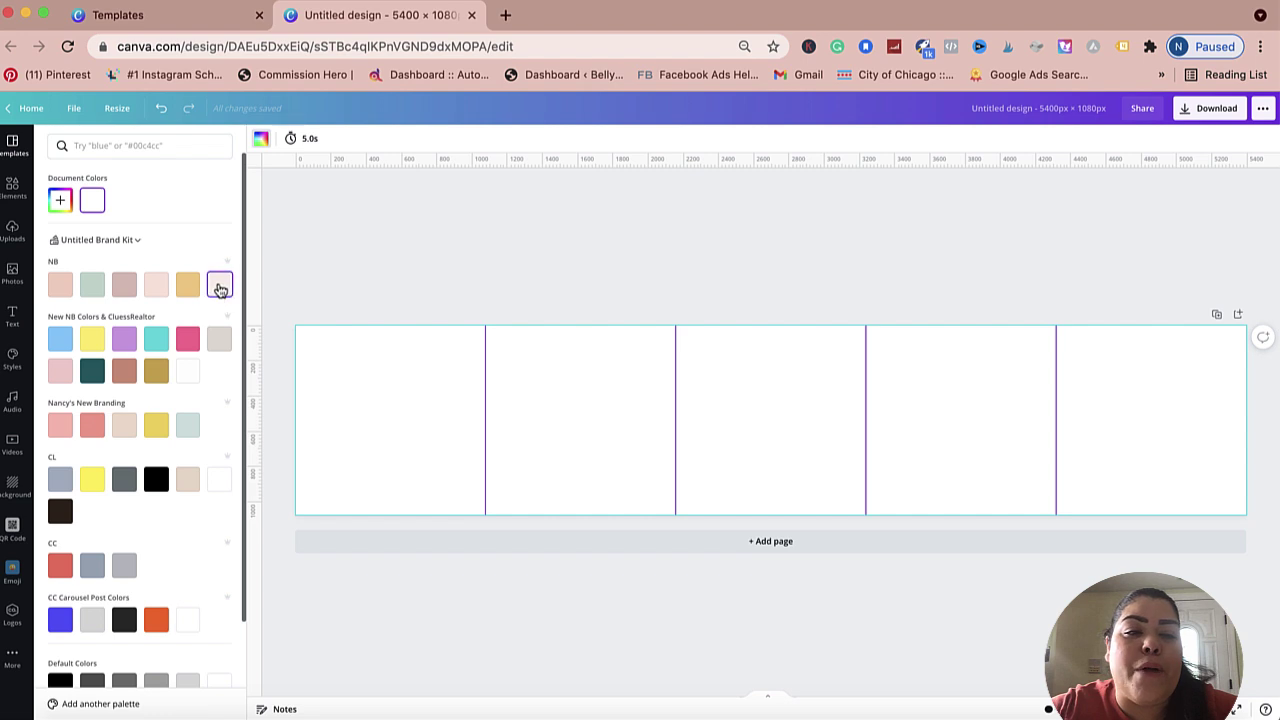
pyautogui.click(220, 287)
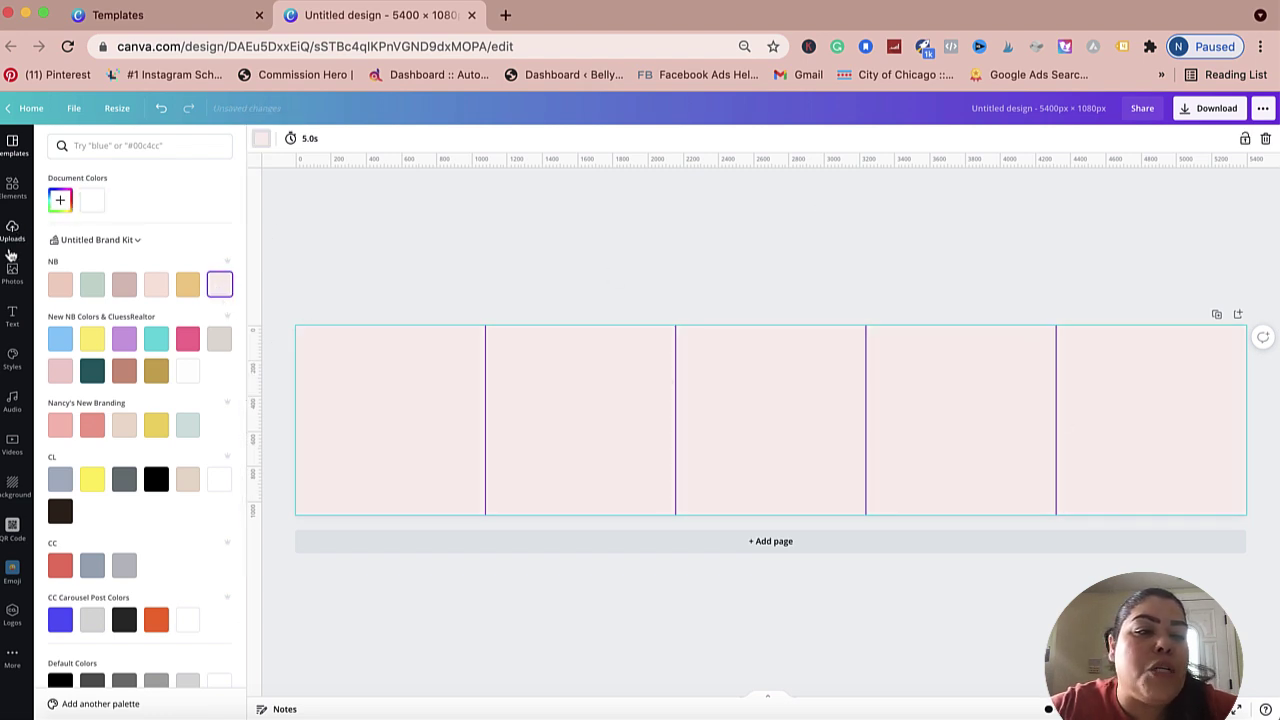
# Step: Insert the "cold, smooth & tasty." font combination and move it into the first section of the canvas
pyautogui.click(12, 314)
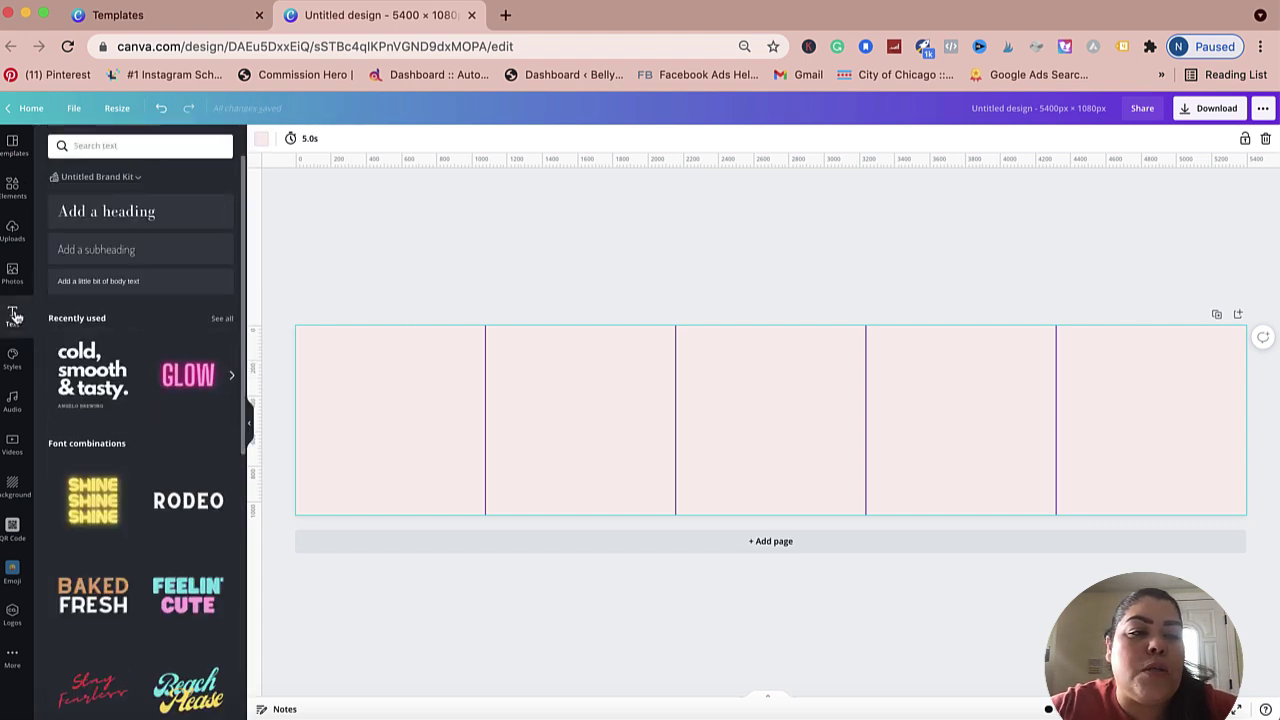
pyautogui.scroll(-10, 106, 423)
pyautogui.scroll(10, 134, 360)
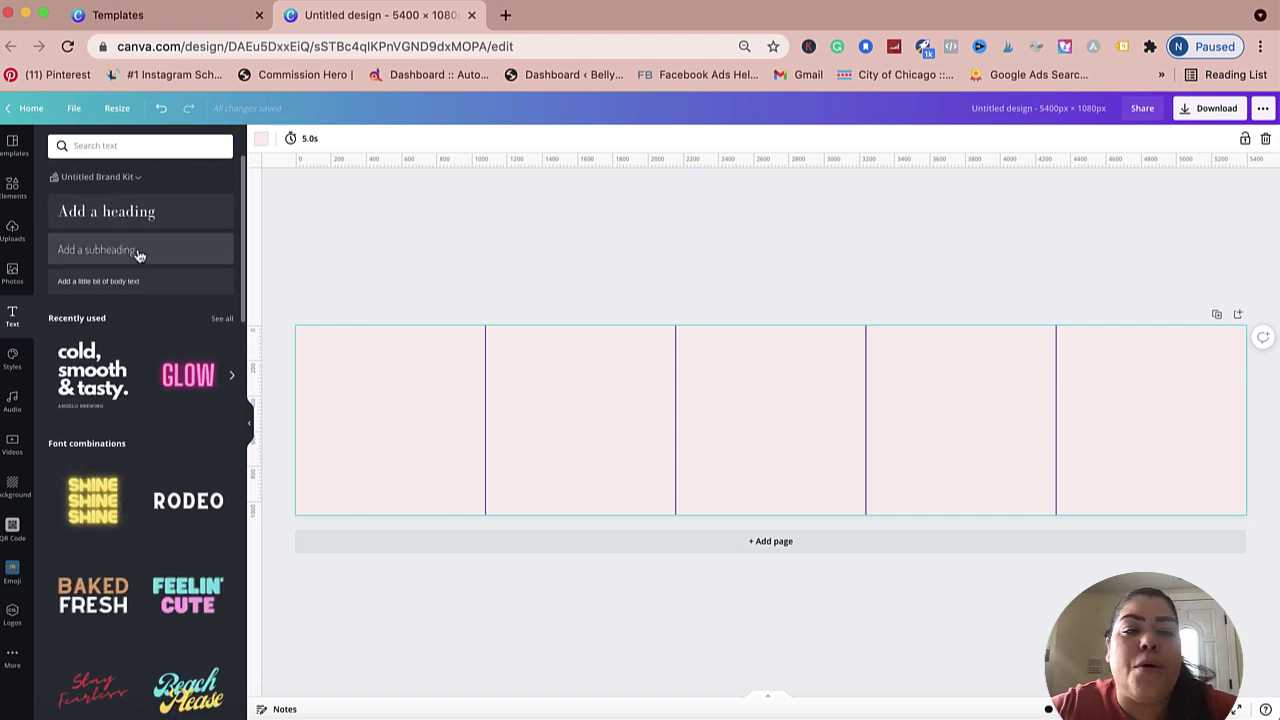
pyautogui.click(76, 388)
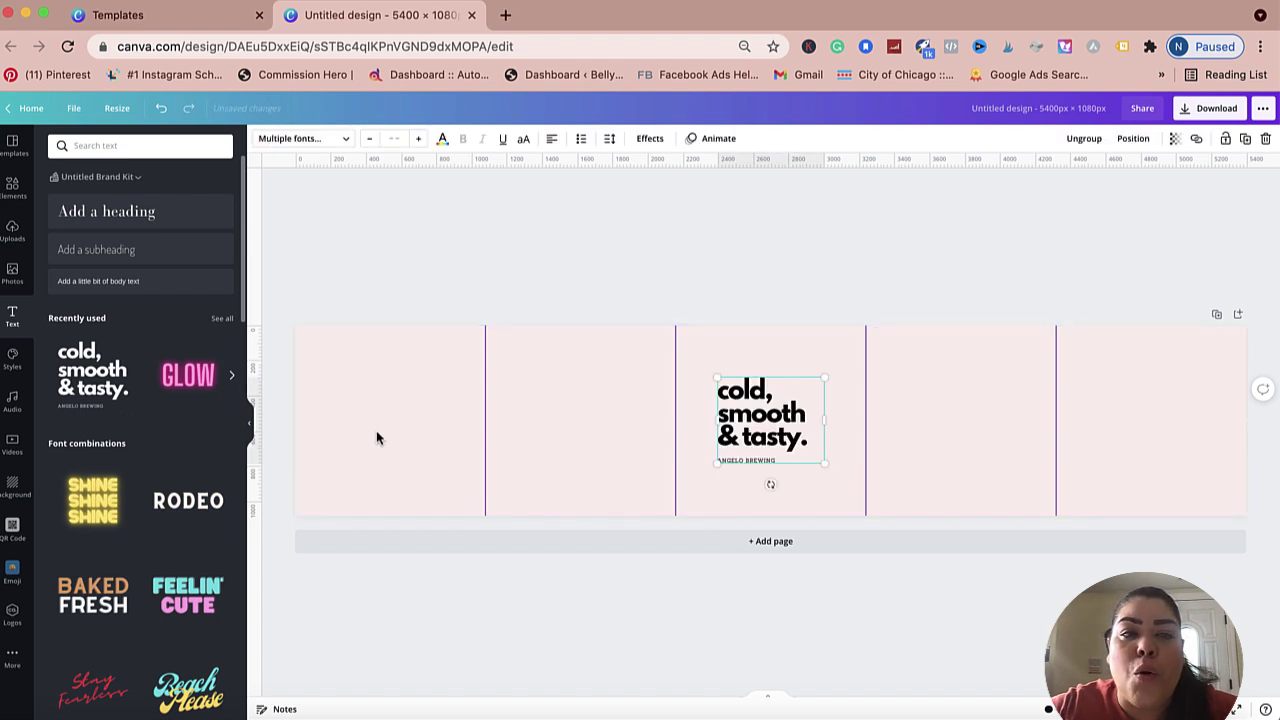
pyautogui.moveTo(772, 420); pyautogui.dragTo(610, 430)
pyautogui.moveTo(506, 417); pyautogui.dragTo(366, 405)
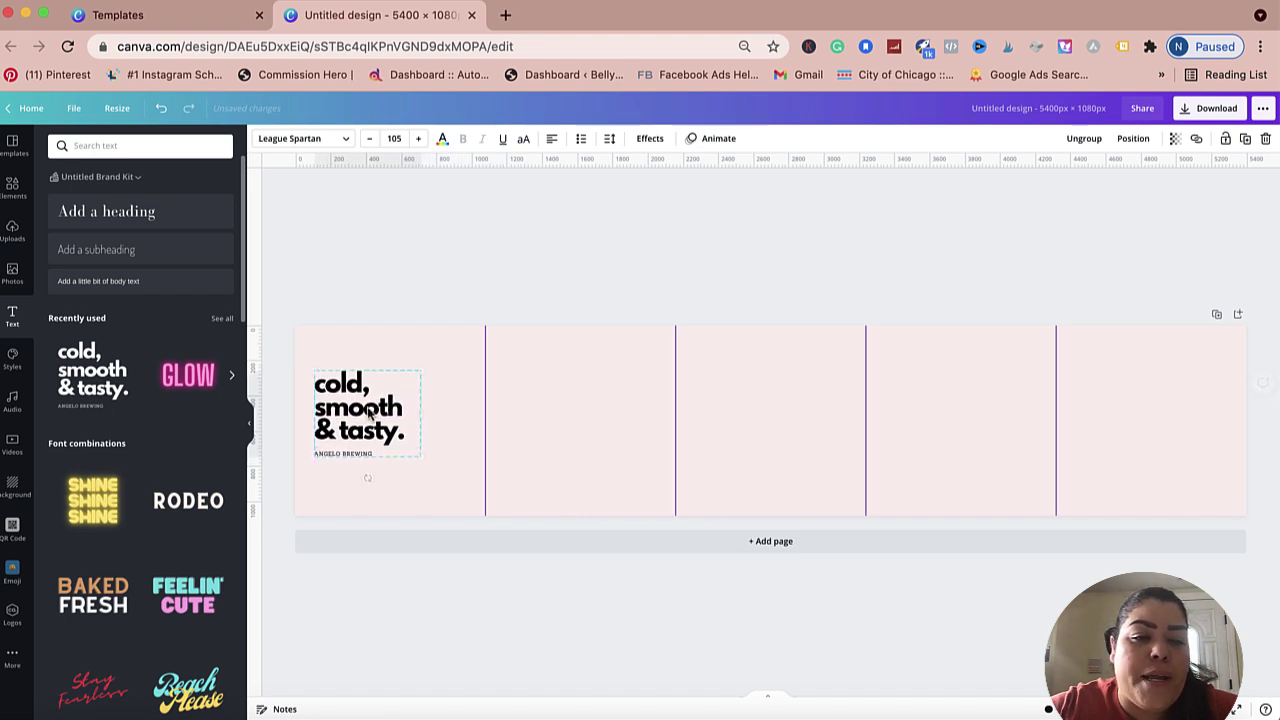
# Step: Enlarge the text group to a heading size of about 133 and centre it vertically in the first section
pyautogui.moveTo(421, 456); pyautogui.dragTo(461, 480)
pyautogui.moveTo(392, 434); pyautogui.dragTo(396, 432)
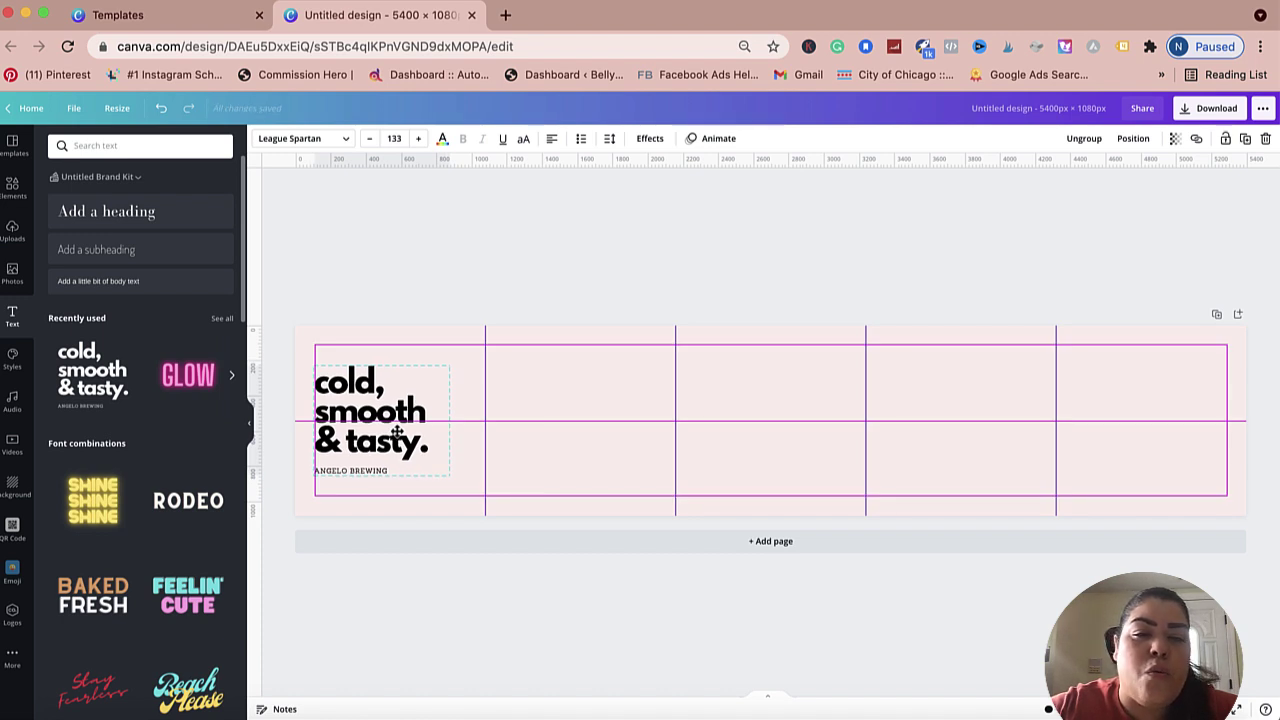
pyautogui.moveTo(396, 435); pyautogui.dragTo(396, 435)
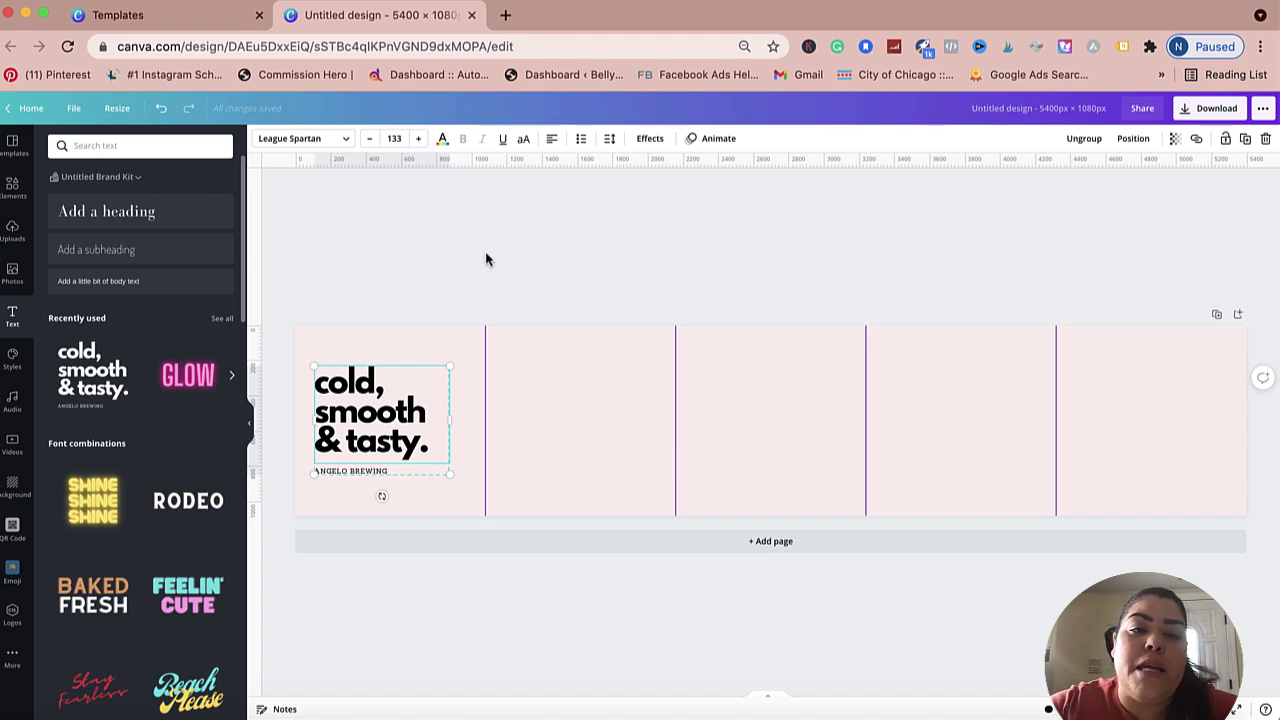
# Step: Duplicate the text group into the second, third and fourth sections, level with the original
pyautogui.click(1249, 143)
pyautogui.moveTo(366, 423); pyautogui.dragTo(565, 412)
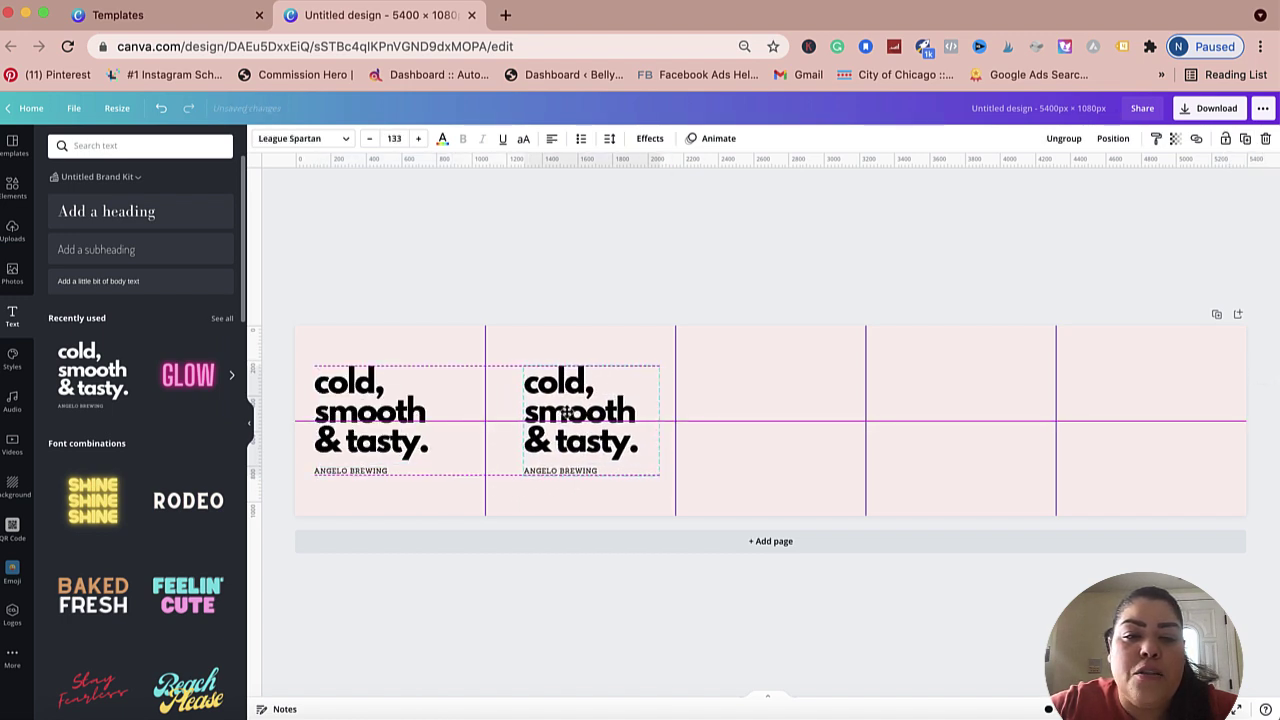
pyautogui.moveTo(566, 411); pyautogui.dragTo(567, 415)
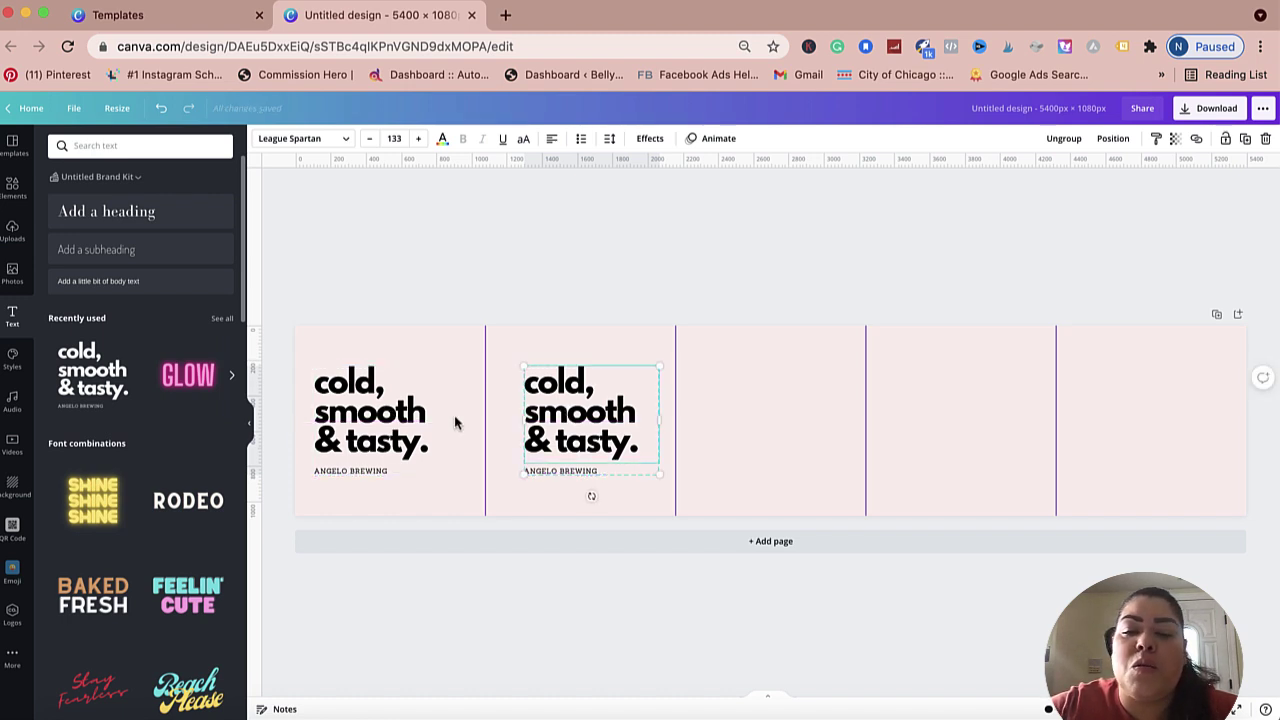
pyautogui.click(1245, 138)
pyautogui.moveTo(650, 396); pyautogui.dragTo(940, 422)
pyautogui.click(1245, 138)
pyautogui.click(1133, 390)
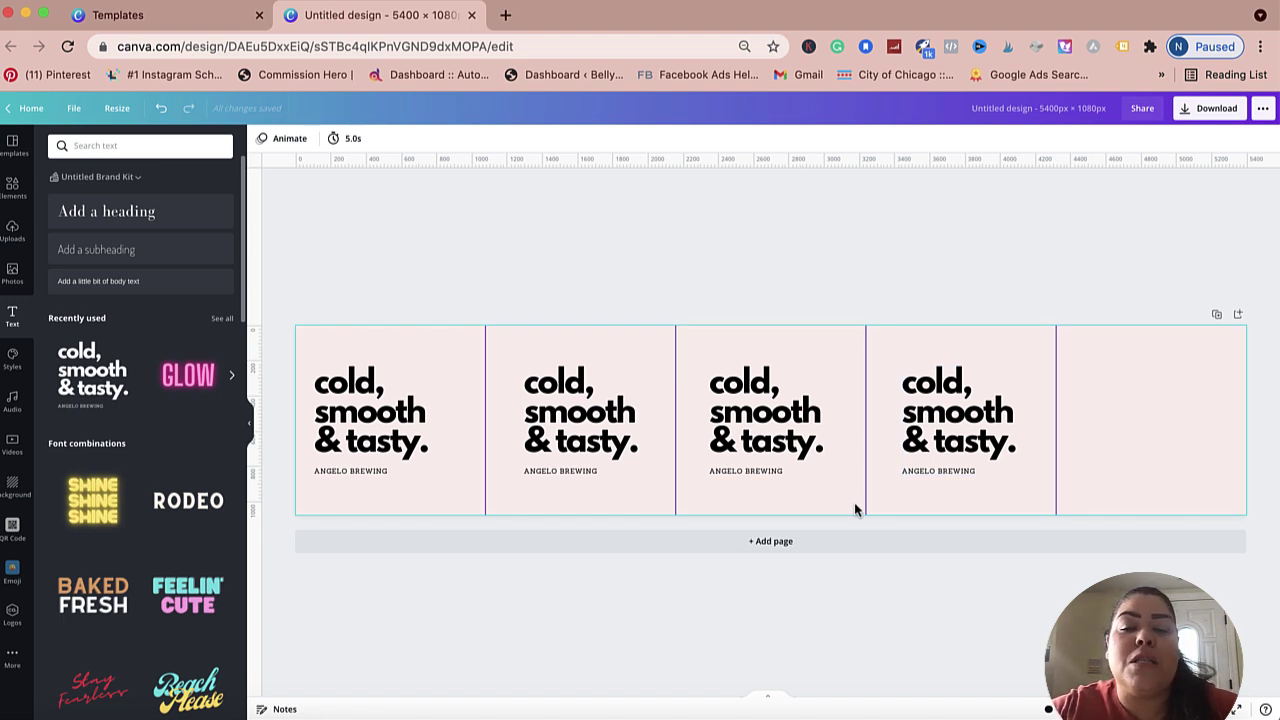
# Step: Replace the first section's heading with "5 REASONS WHY YOU NEED TO SELL DIGITAL PRODUCTS"
pyautogui.click(313, 394)
pyautogui.click(402, 439)
pyautogui.doubleClick(436, 447)
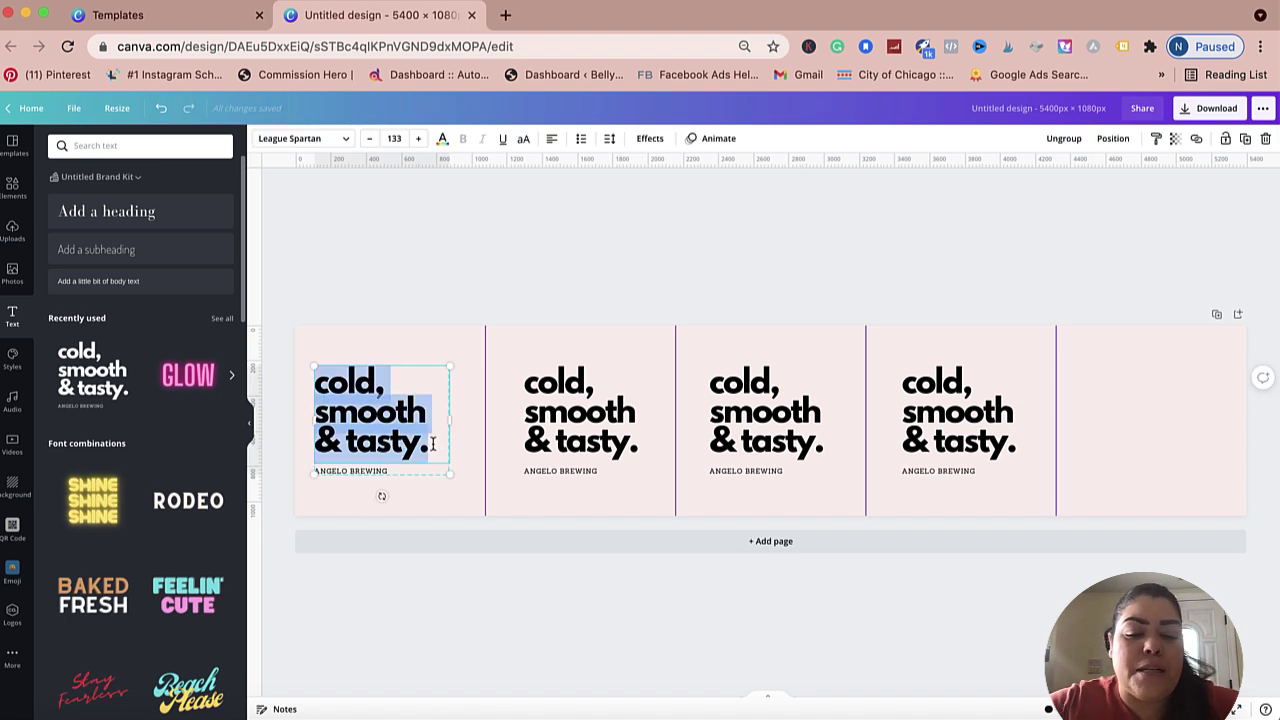
pyautogui.write('5 REASONS WHY YOU NEED TO SELL DIGITAL PRI')
pyautogui.press('BackSpace')
pyautogui.write('ODUC')
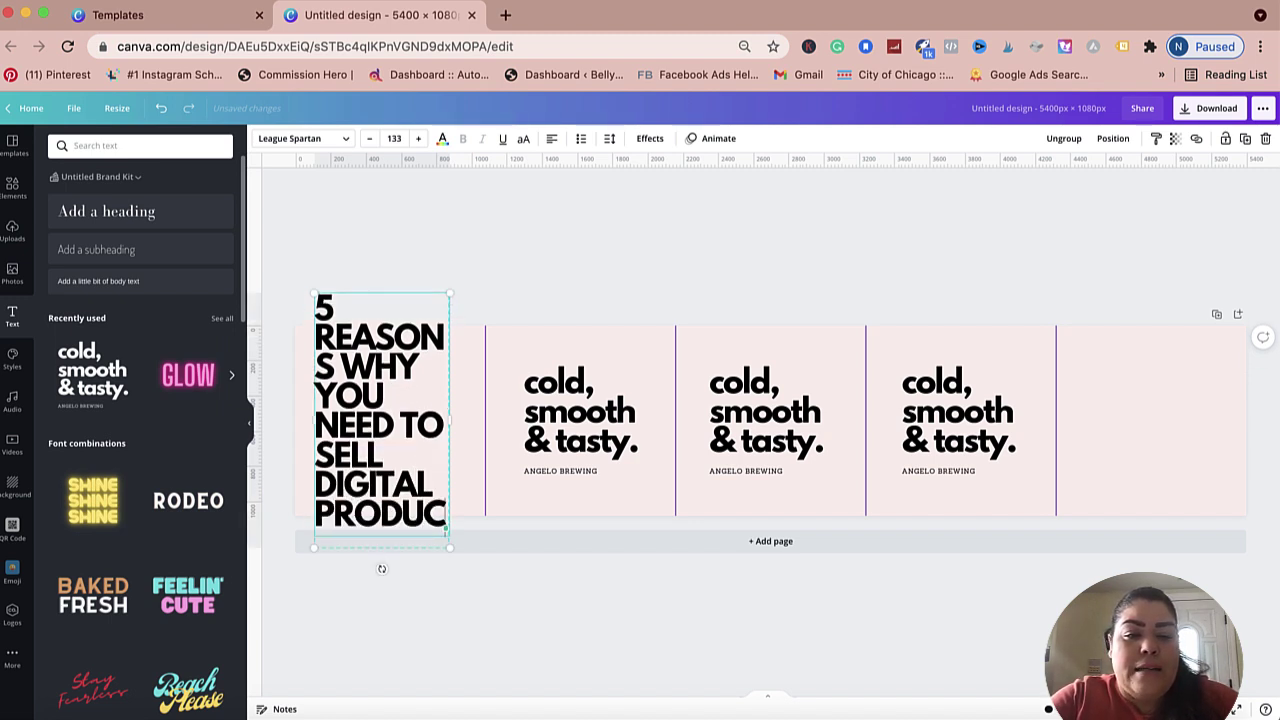
pyautogui.write('TS')
# Step: Widen the first heading's text box, scale it down to size 93.9, and centre it vertically within the first section
pyautogui.moveTo(452, 423); pyautogui.dragTo(529, 428)
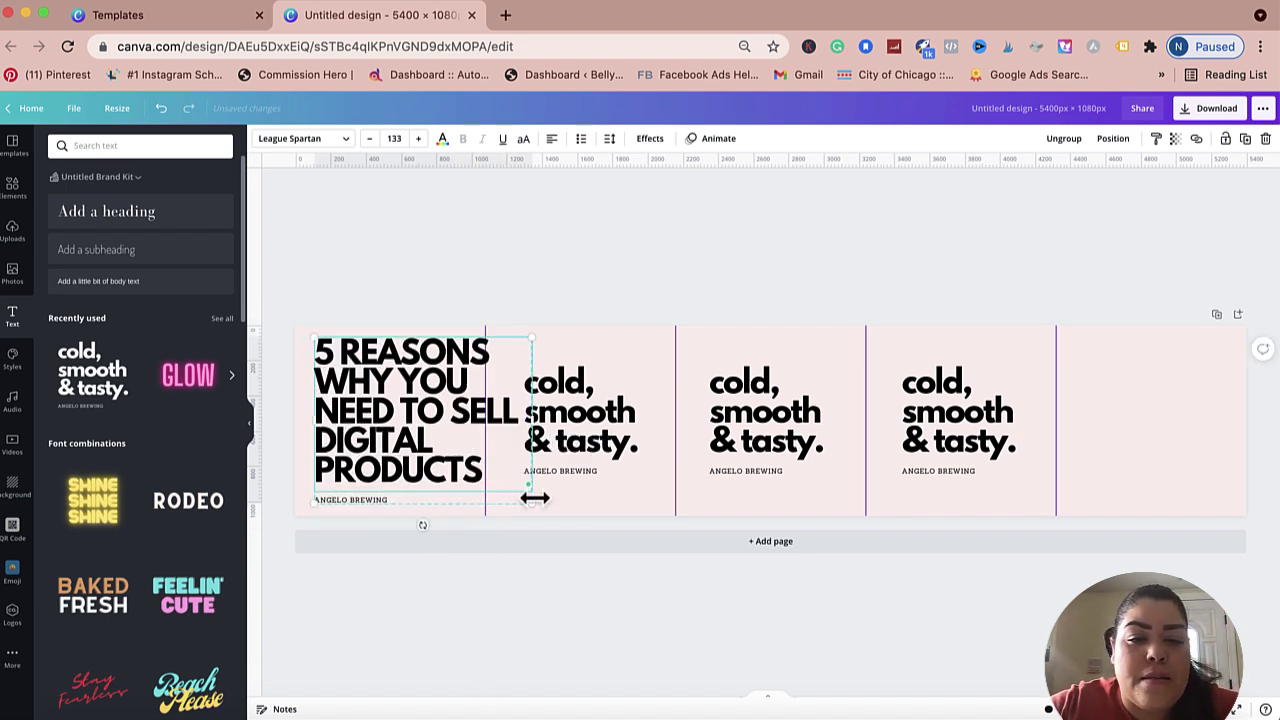
pyautogui.moveTo(527, 502); pyautogui.dragTo(468, 455)
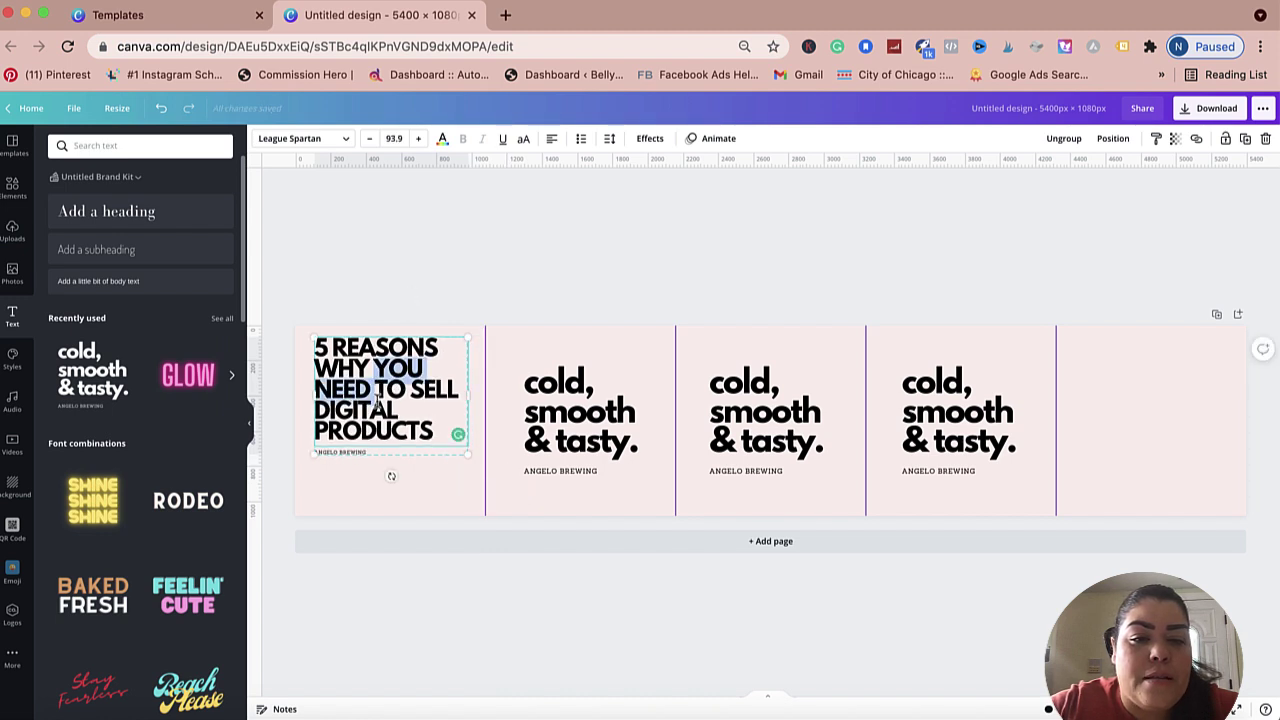
pyautogui.press('Escape')
pyautogui.moveTo(358, 408)
pyautogui.mouseDown()
pyautogui.moveTo(358, 450)
pyautogui.moveTo(357, 406)
pyautogui.mouseUp()
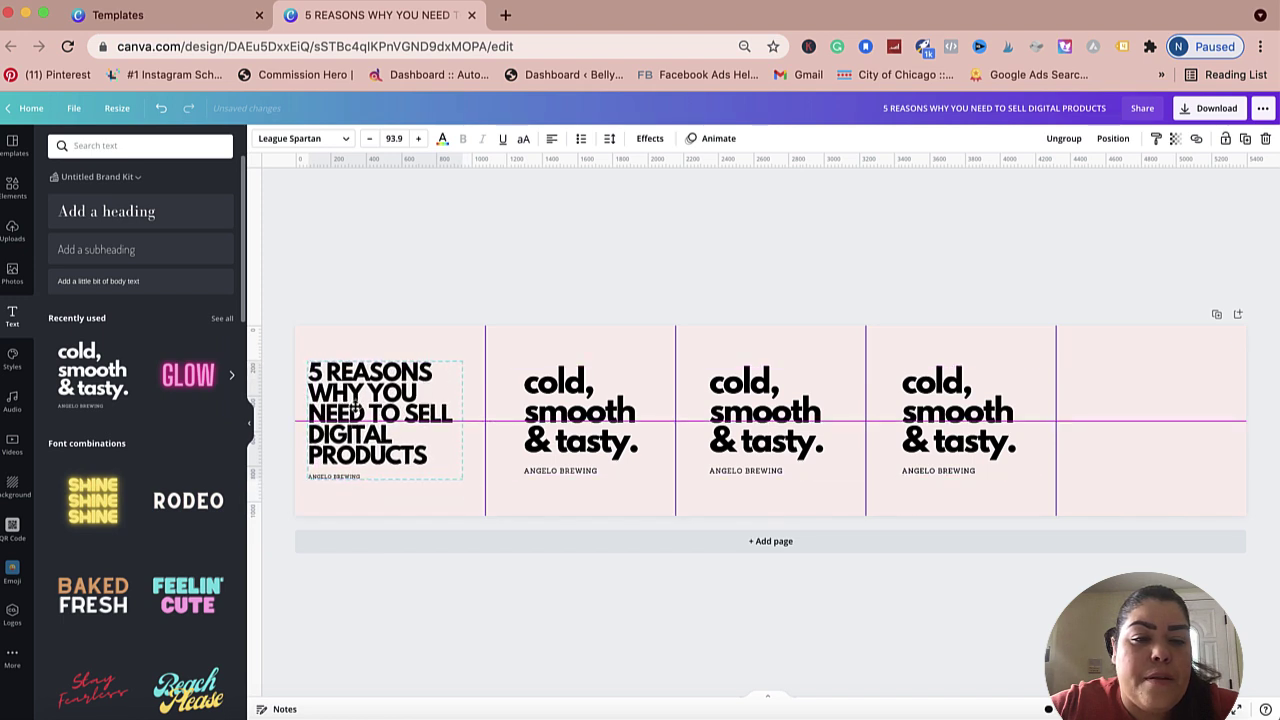
pyautogui.click(386, 500)
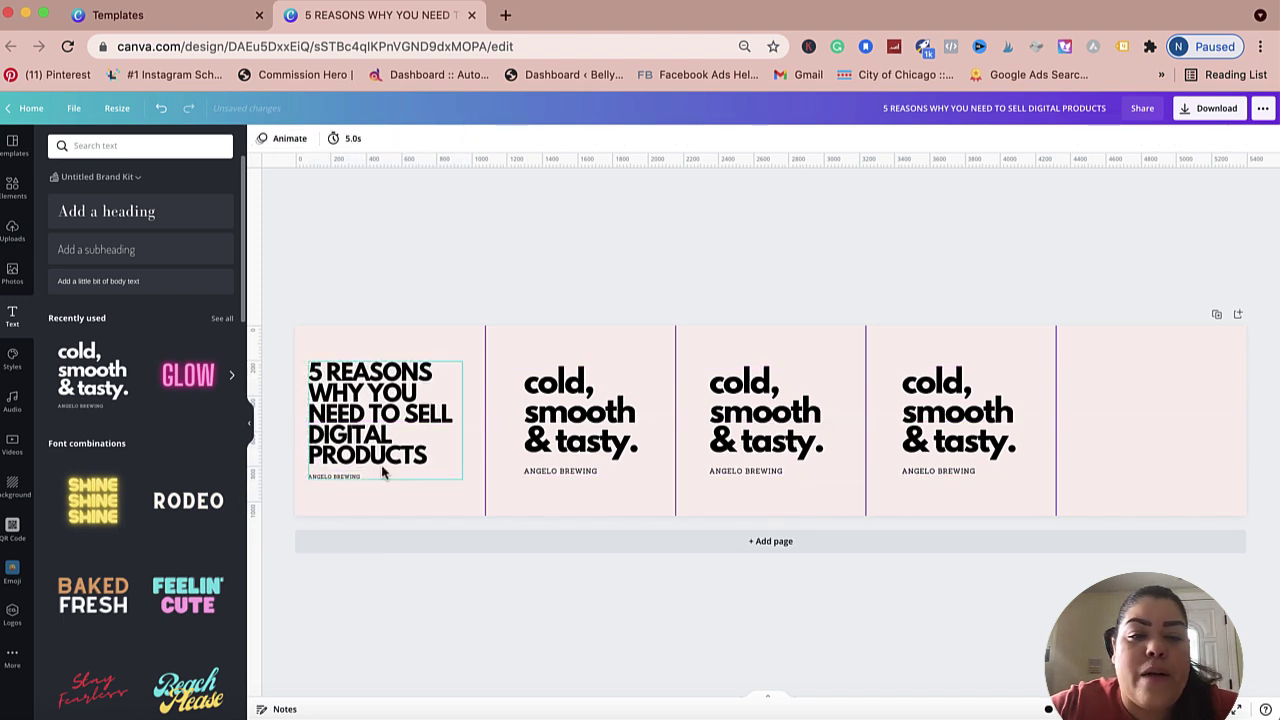
# Step: Colour the words "WHY YOU" in the first heading with the salmon pink brand colour
pyautogui.click(401, 373)
pyautogui.moveTo(416, 392); pyautogui.dragTo(316, 393)
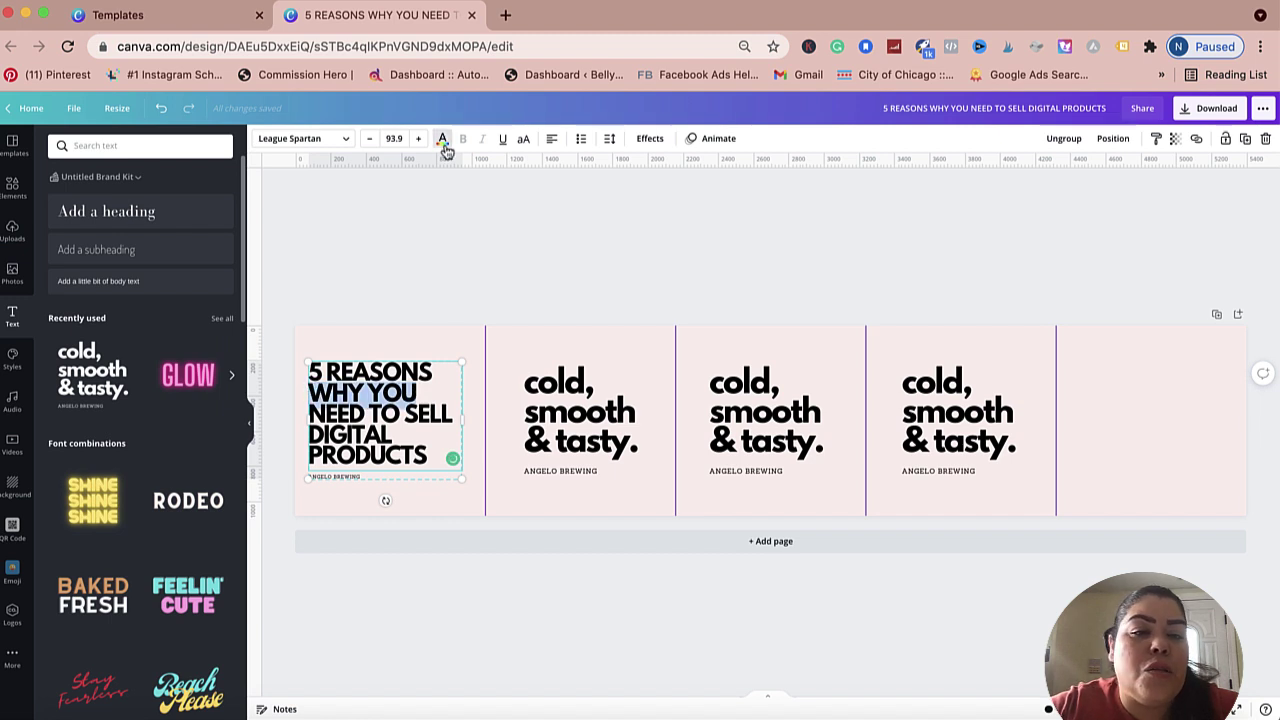
pyautogui.click(439, 140)
pyautogui.click(92, 425)
pyautogui.press('Escape')
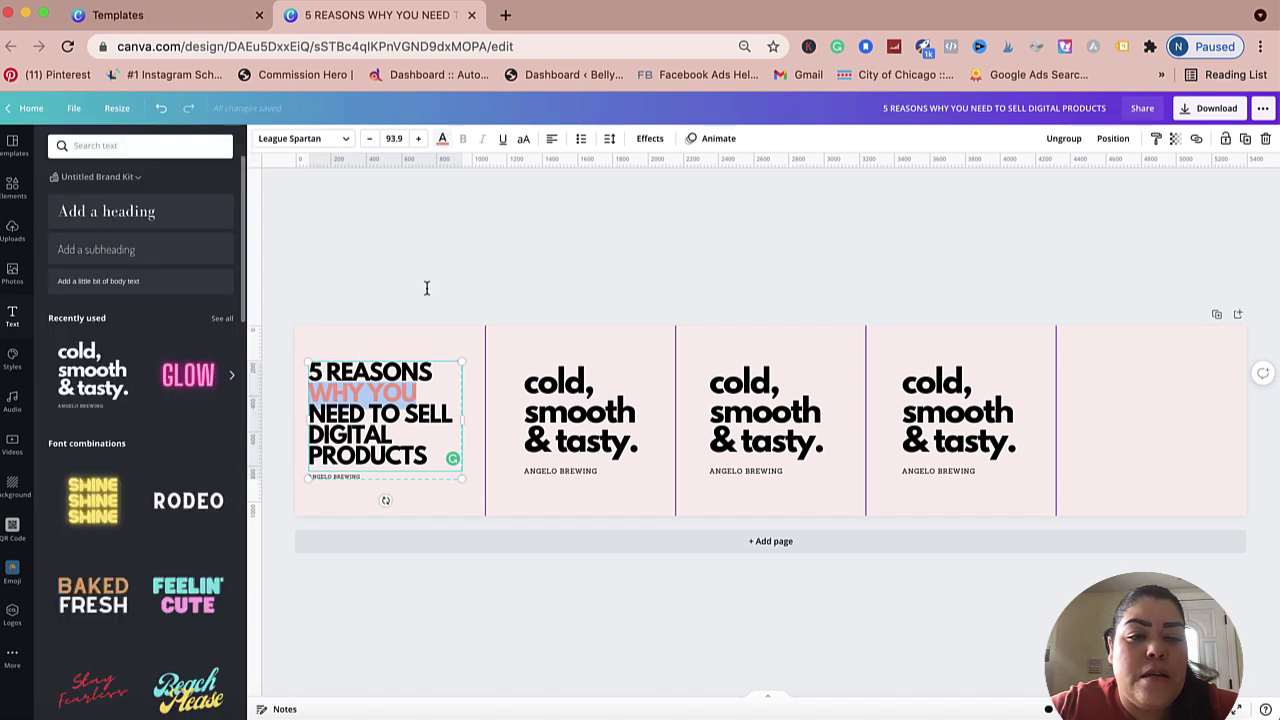
# Step: Colour the words "DIGITAL PRODUCTS" in the first heading with the same salmon pink
pyautogui.click(383, 432)
pyautogui.moveTo(315, 434); pyautogui.dragTo(434, 456)
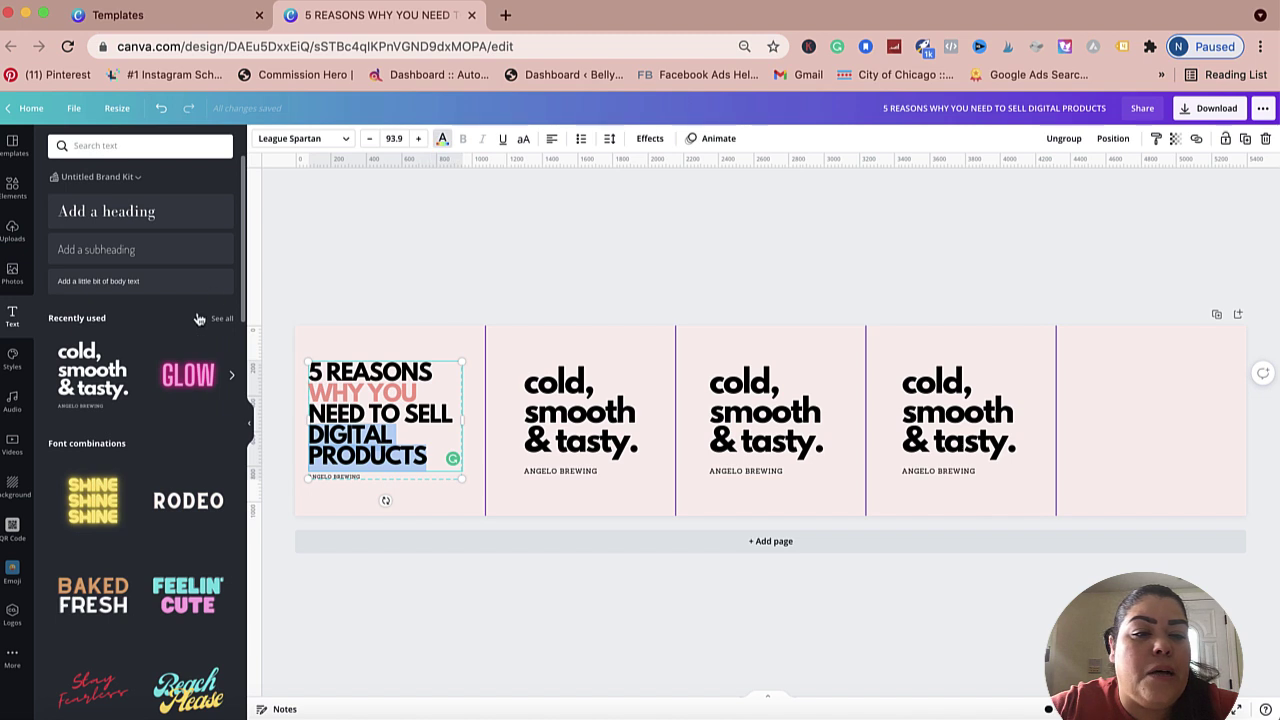
pyautogui.click(440, 140)
pyautogui.click(92, 425)
pyautogui.press('Escape')
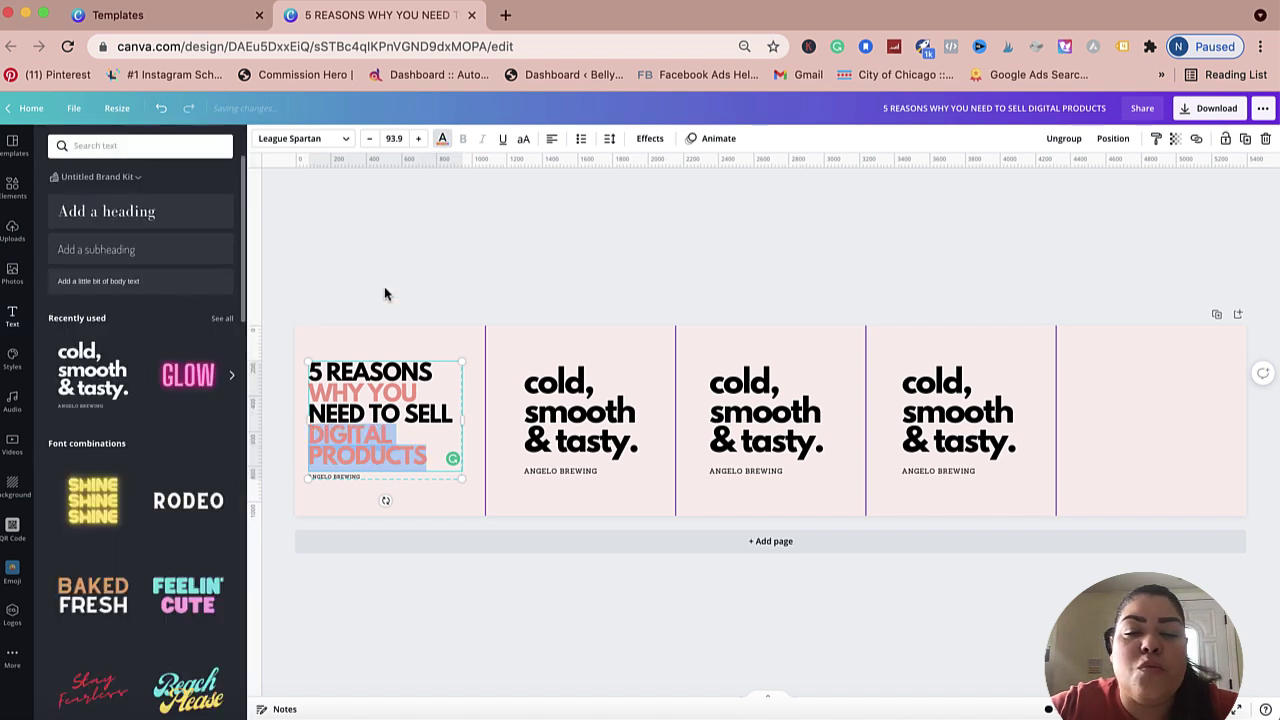
pyautogui.click(431, 268)
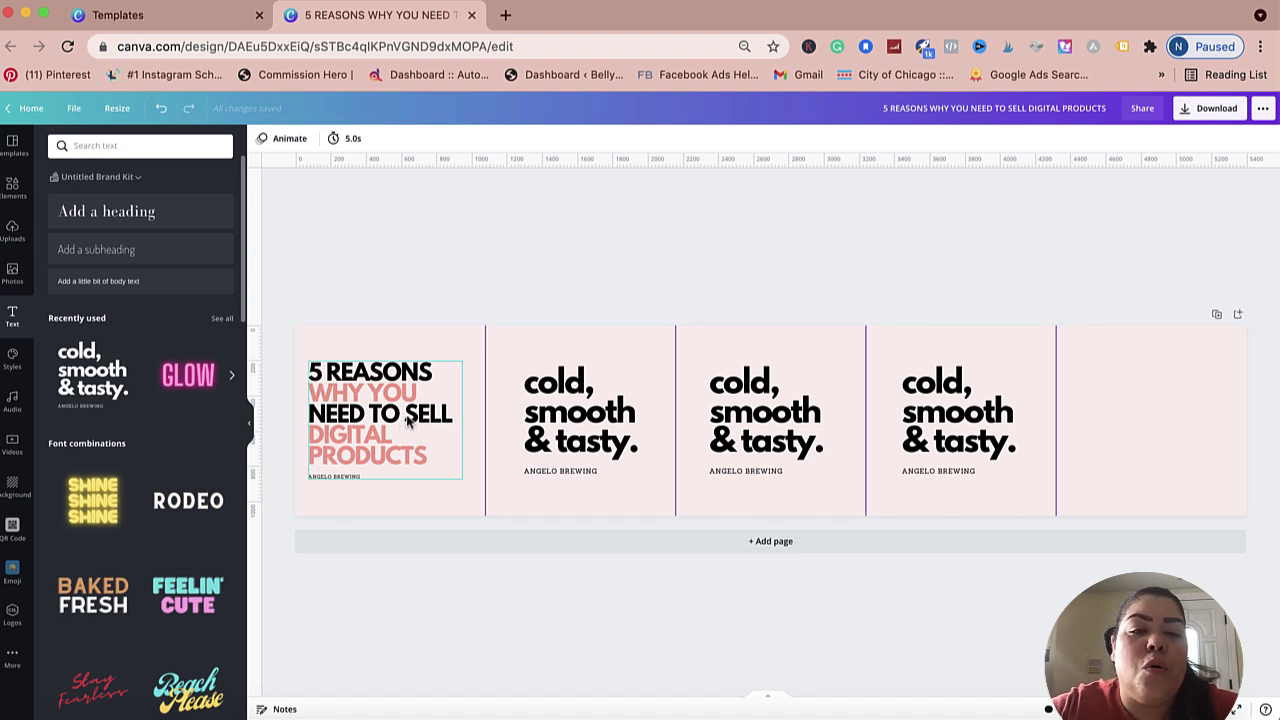
# Step: Insert a line break before "SELL" in the first heading
pyautogui.click(407, 423)
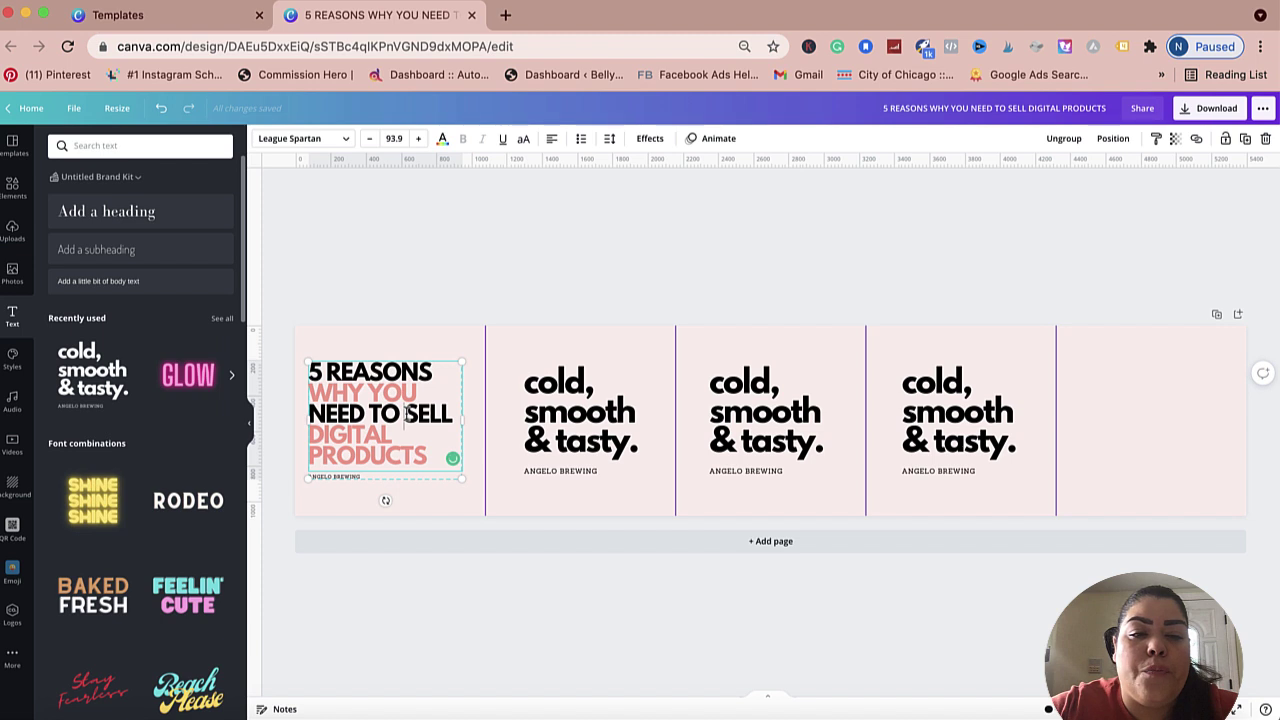
pyautogui.press('Return')
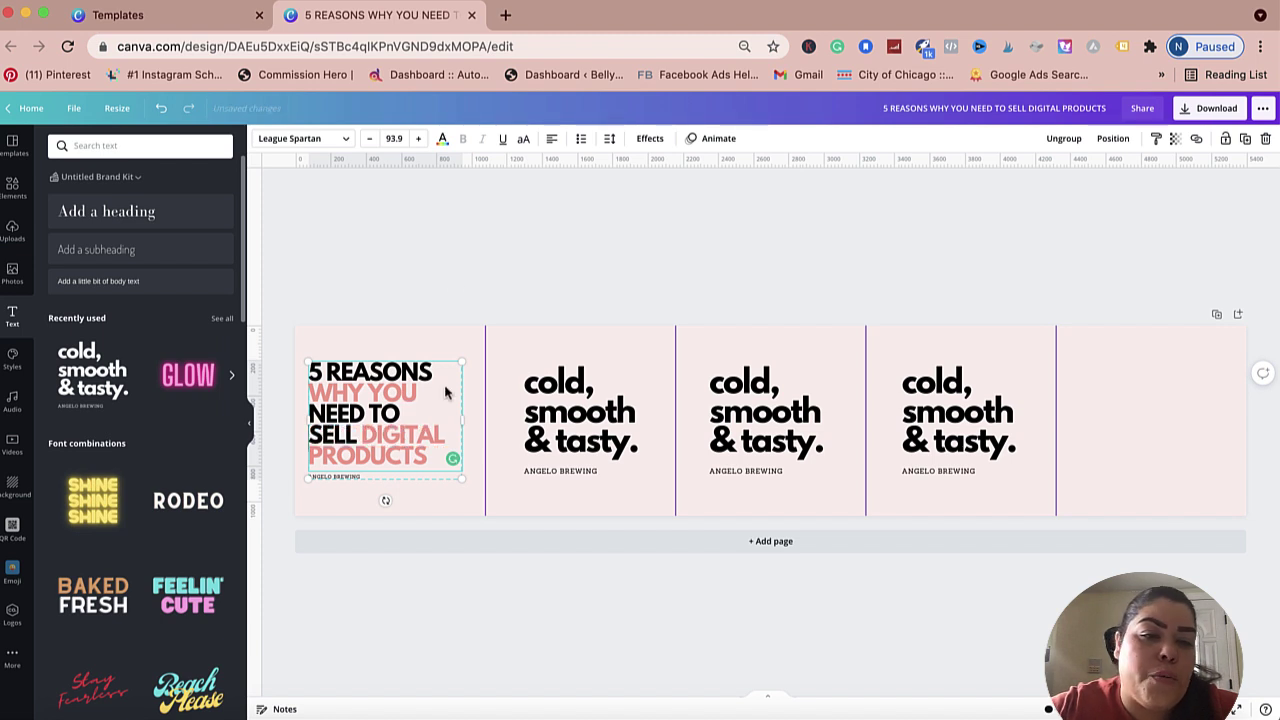
pyautogui.click(453, 283)
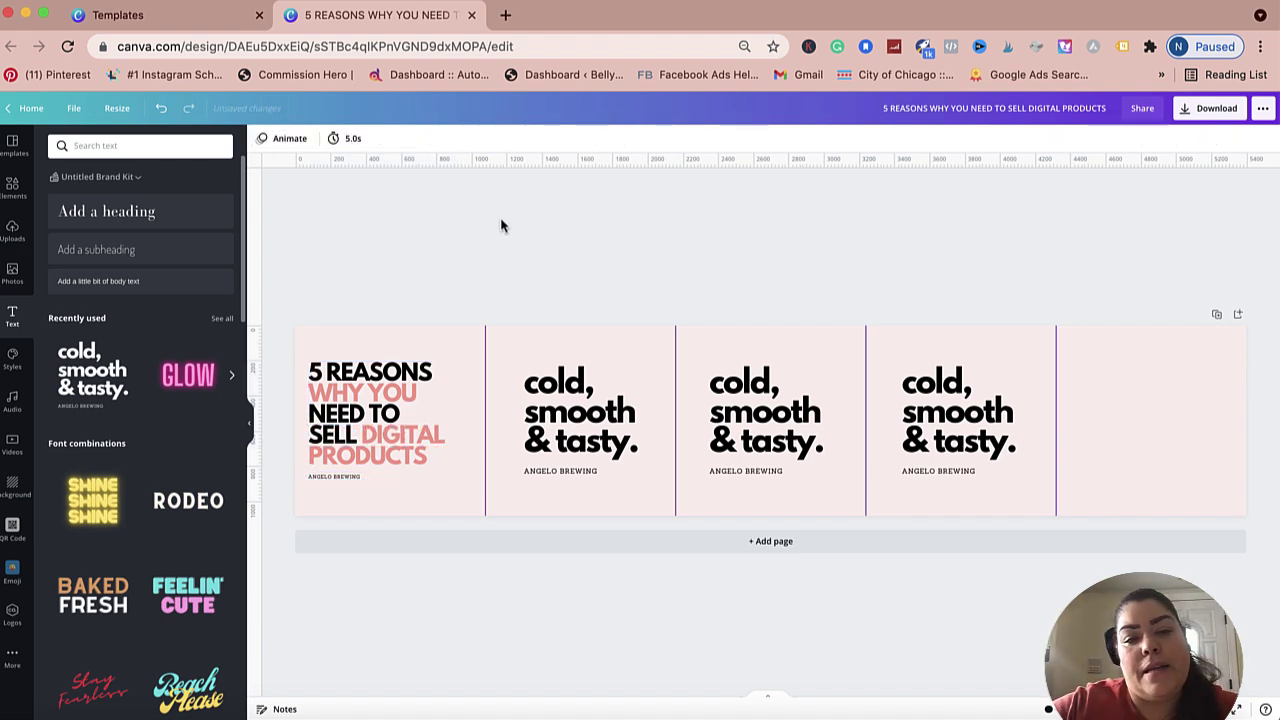
# Step: Delete the small "ANGELO BREWING" caption beneath the first section's heading
pyautogui.click(333, 481)
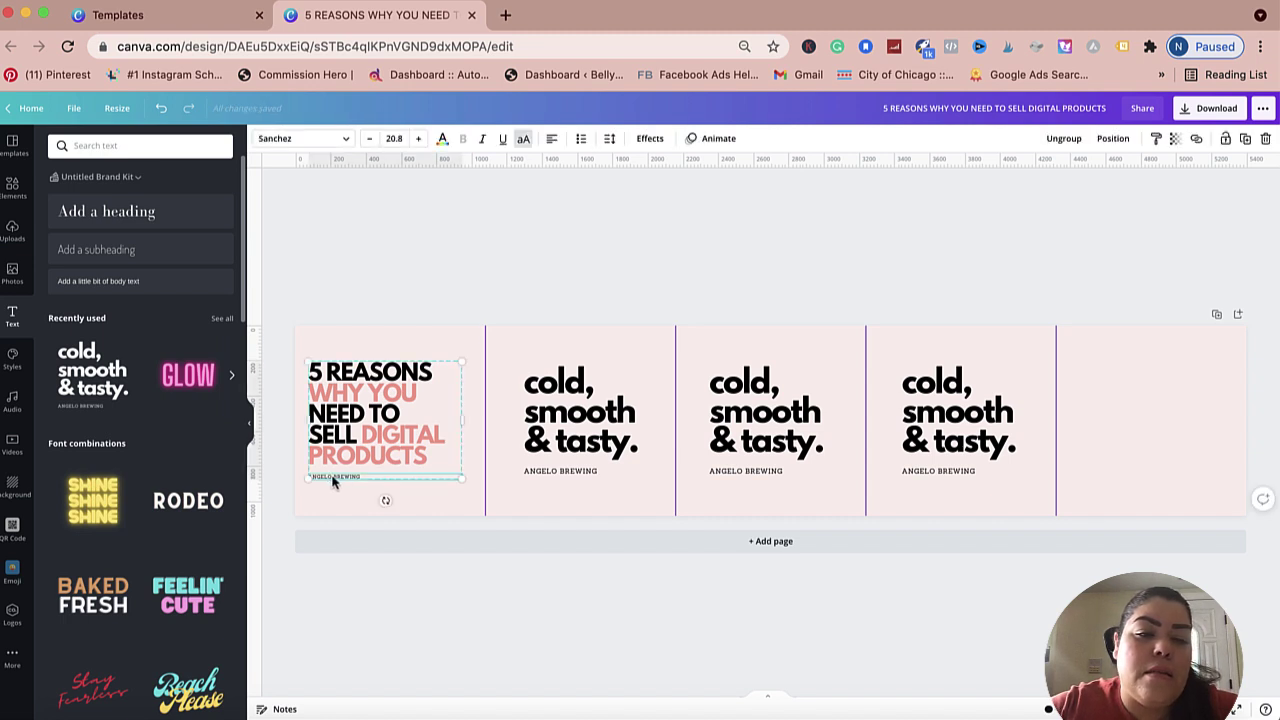
pyautogui.press('Delete')
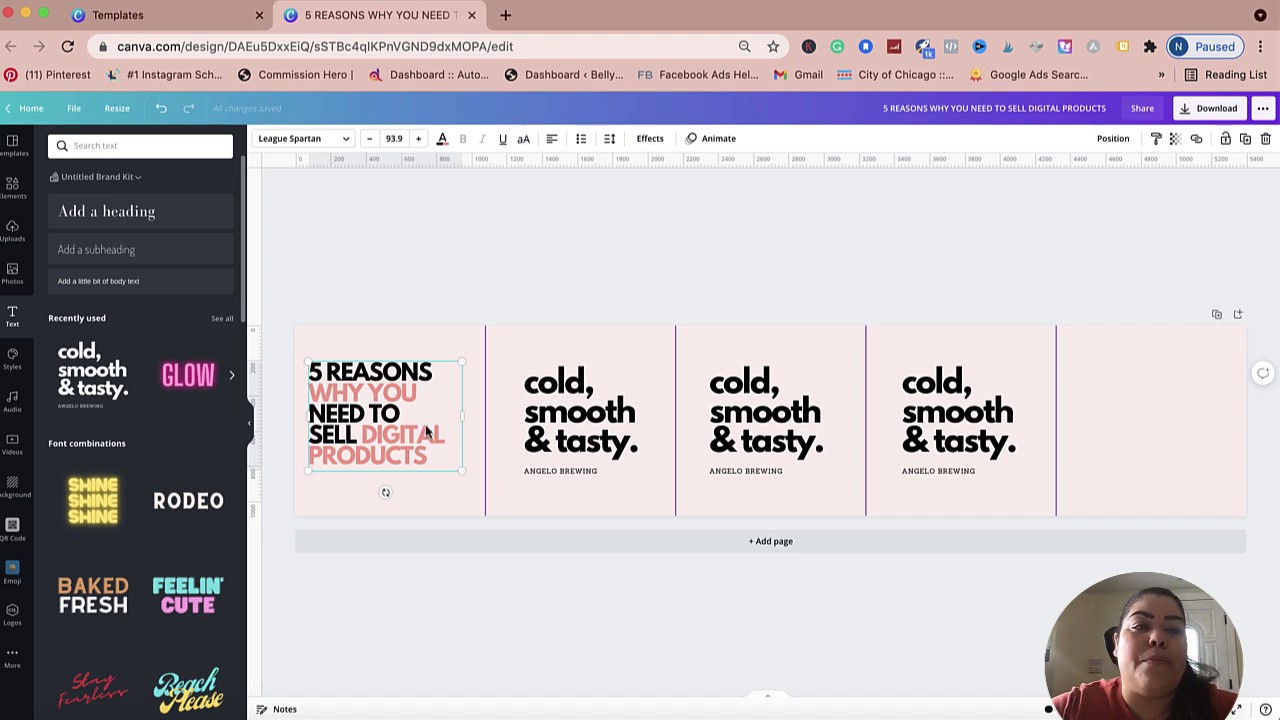
# Step: Search the elements for "ARROWS" and filter the results to static items
pyautogui.click(11, 190)
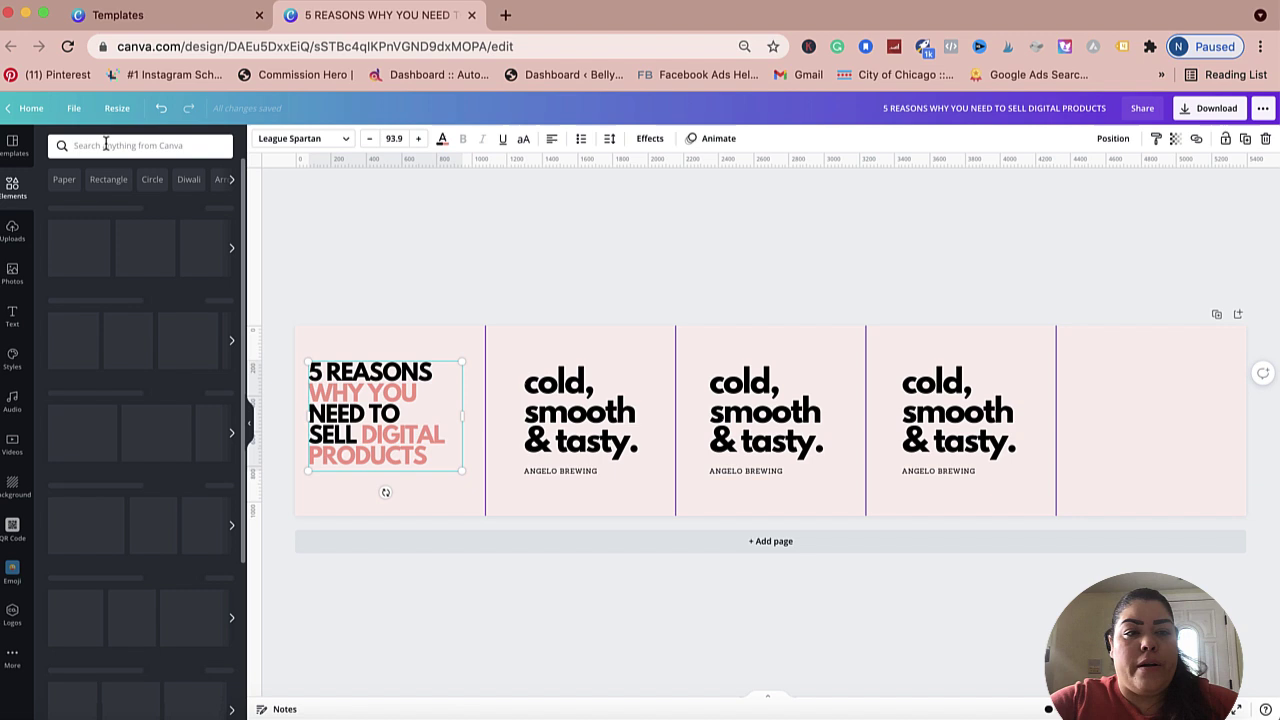
pyautogui.click(105, 145)
pyautogui.write('ARROWS')
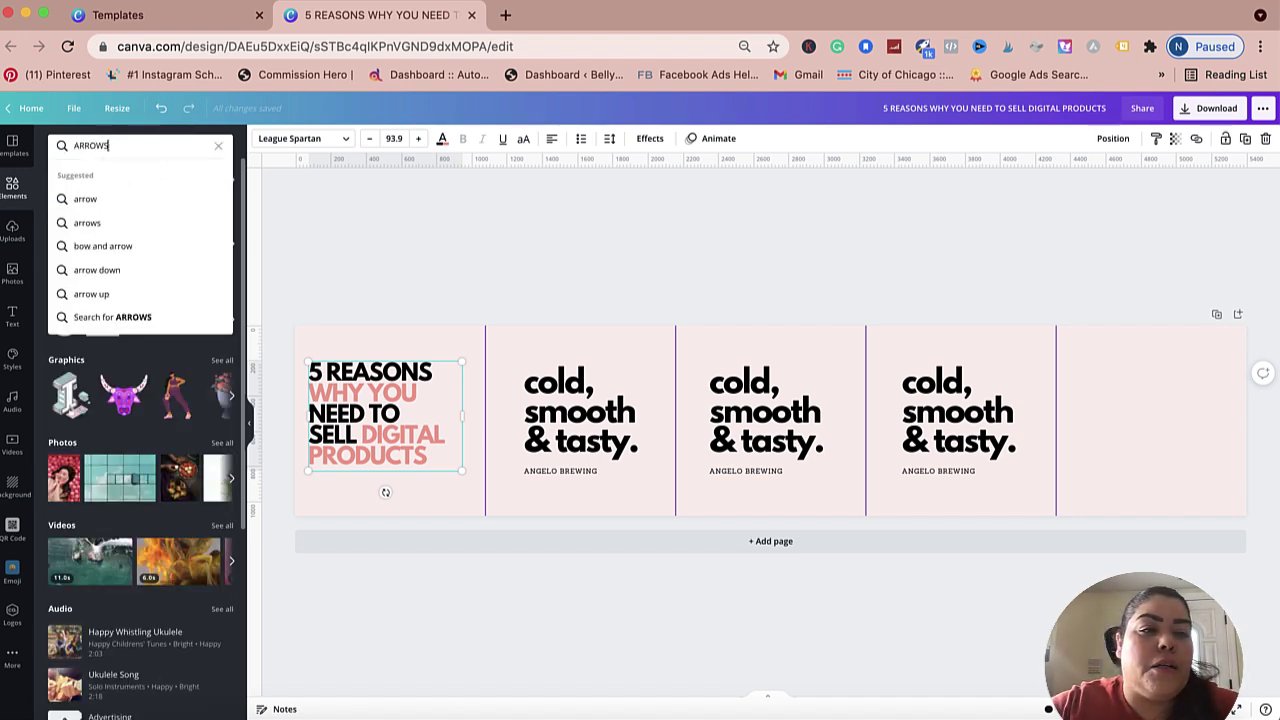
pyautogui.press('Return')
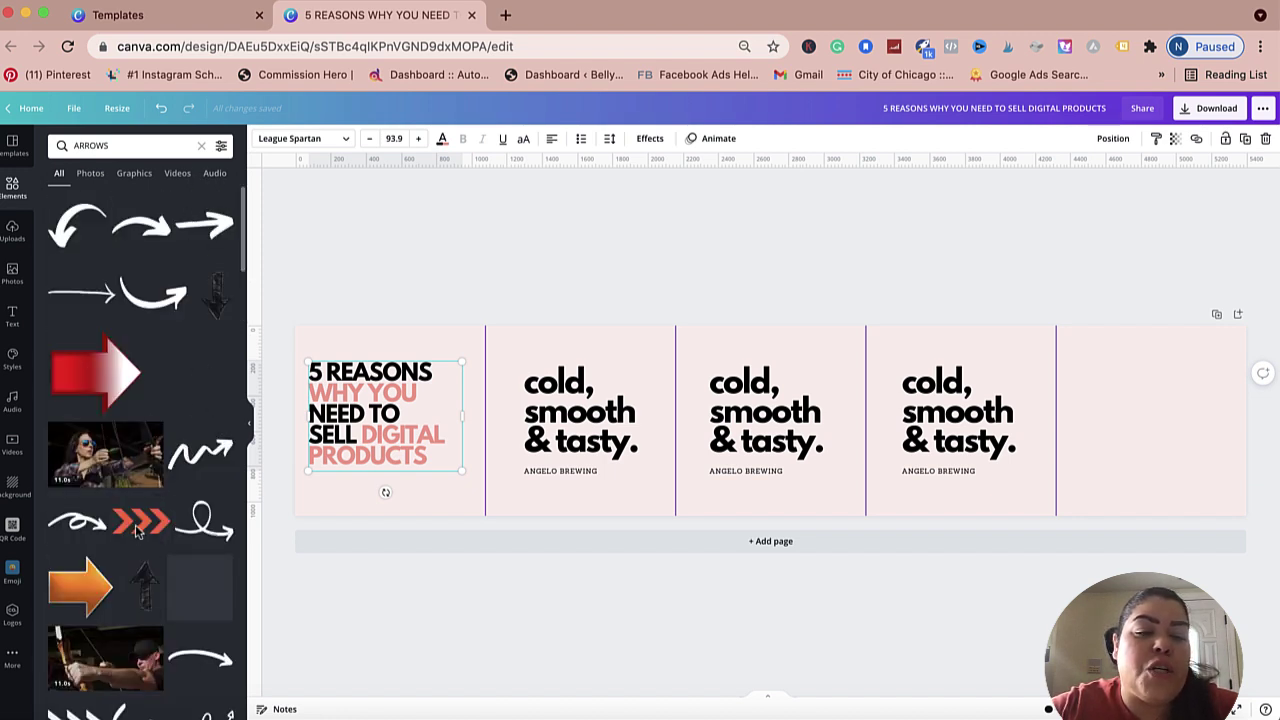
pyautogui.click(222, 147)
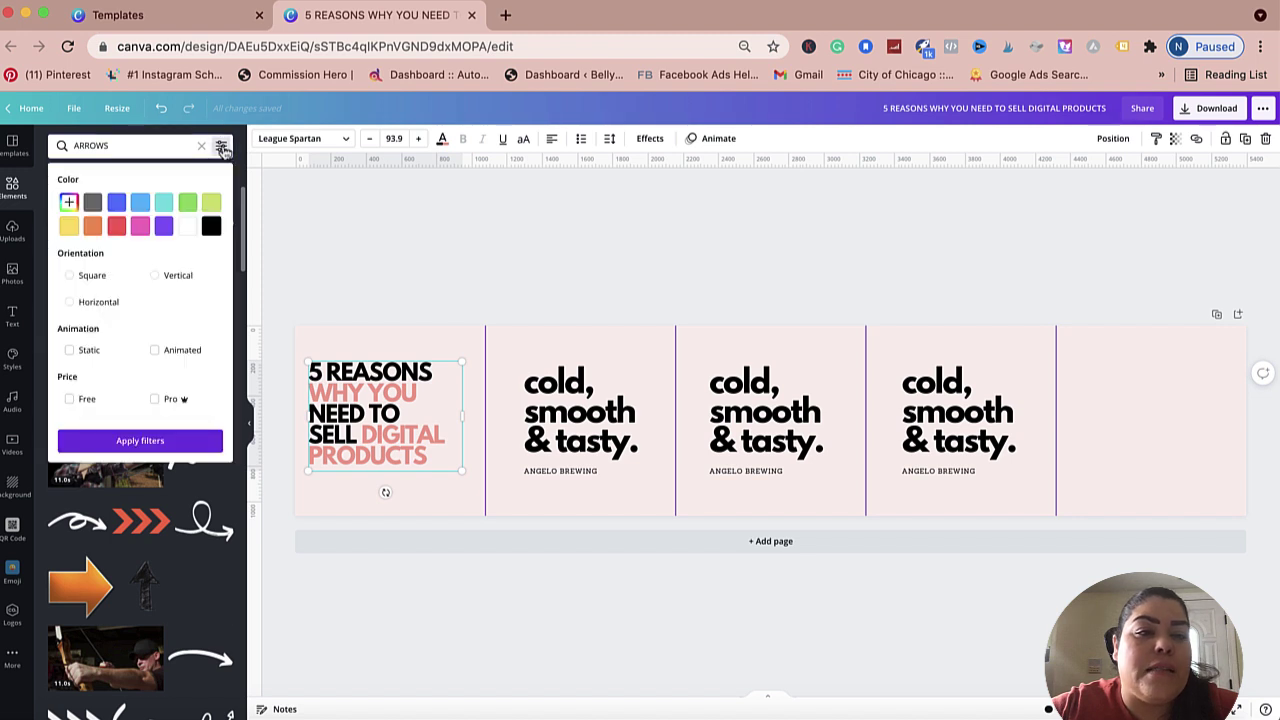
pyautogui.click(70, 352)
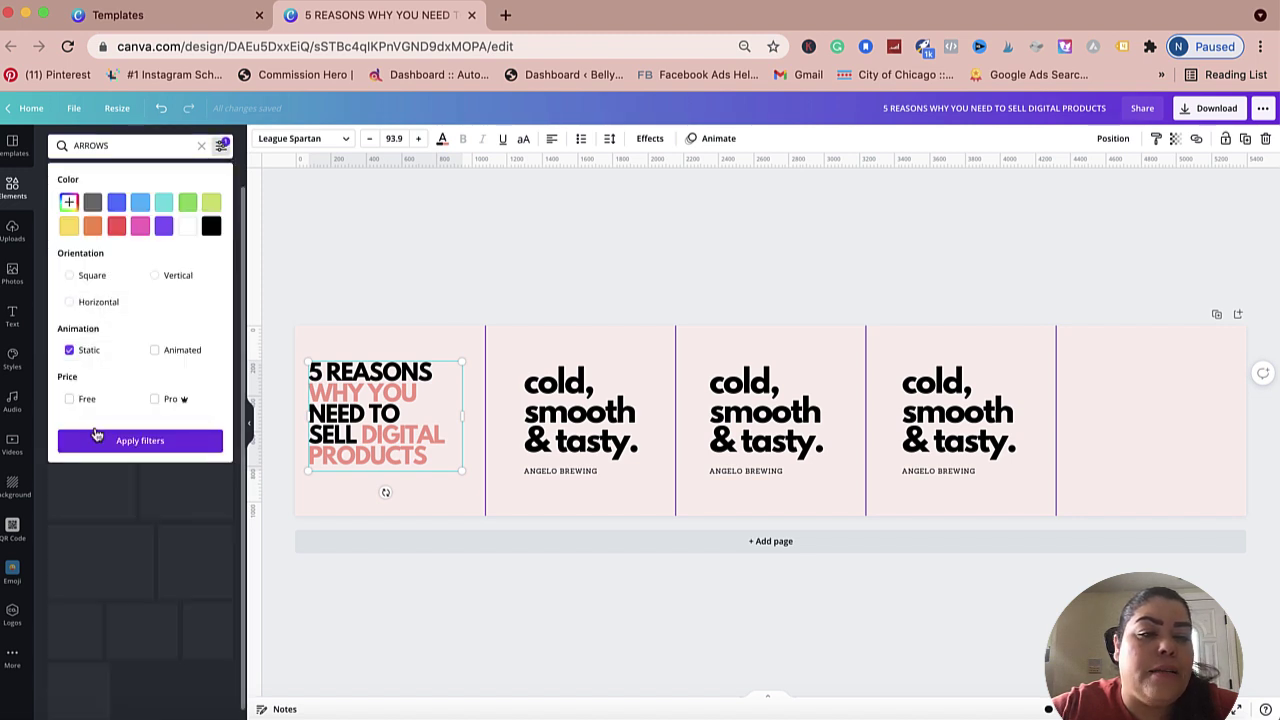
pyautogui.click(103, 441)
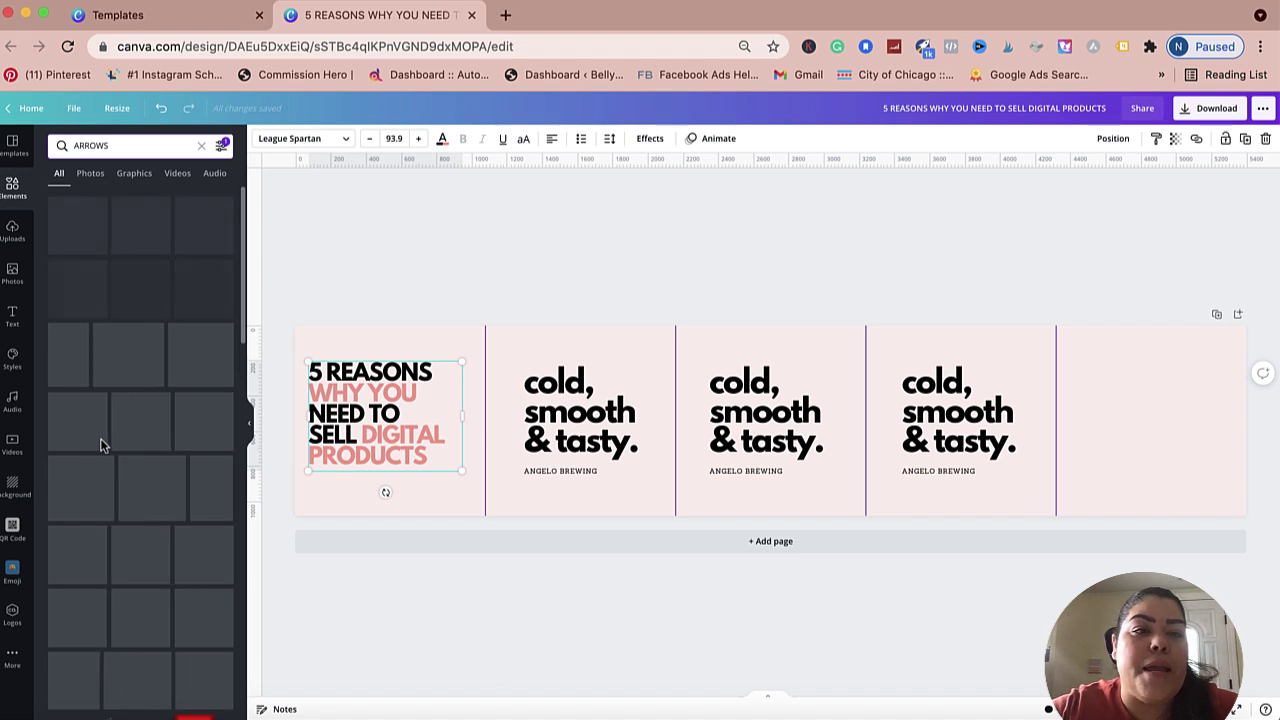
# Step: Add the straight hand-drawn arrow with an outlined triangular head, shrunk beneath the first heading, and colour it black
pyautogui.scroll(-3, 147, 528)
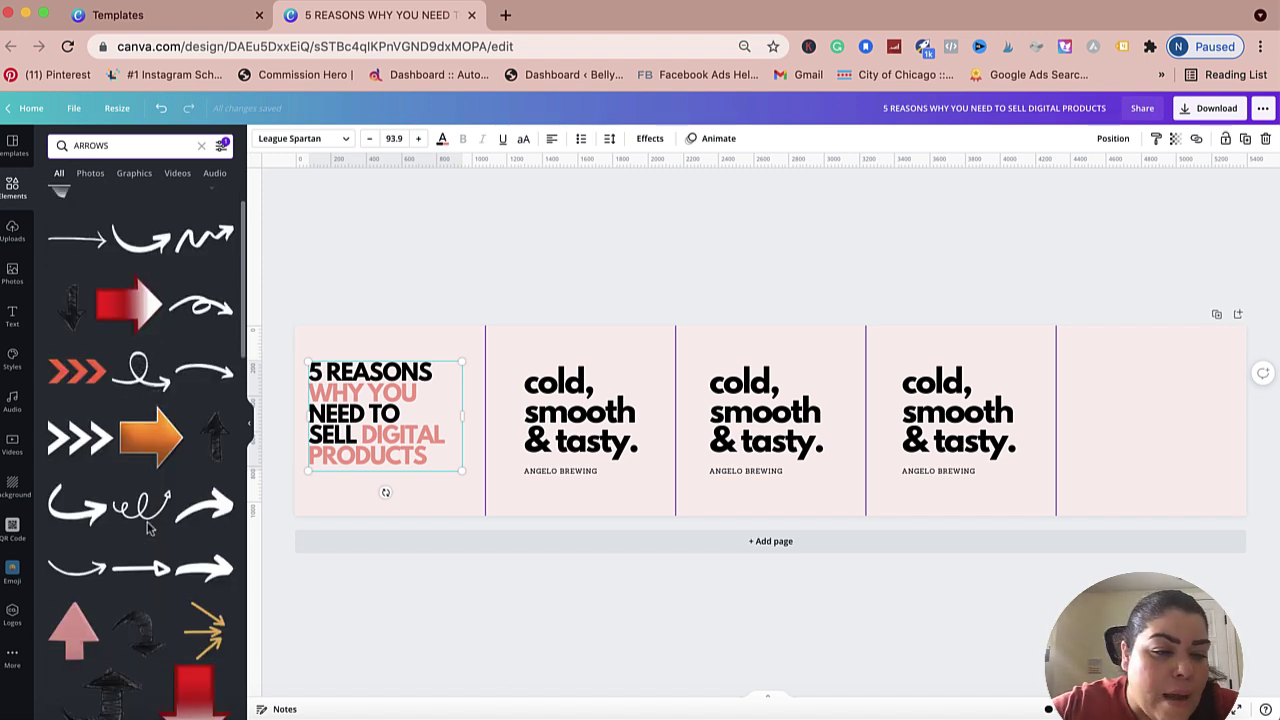
pyautogui.scroll(-4, 147, 528)
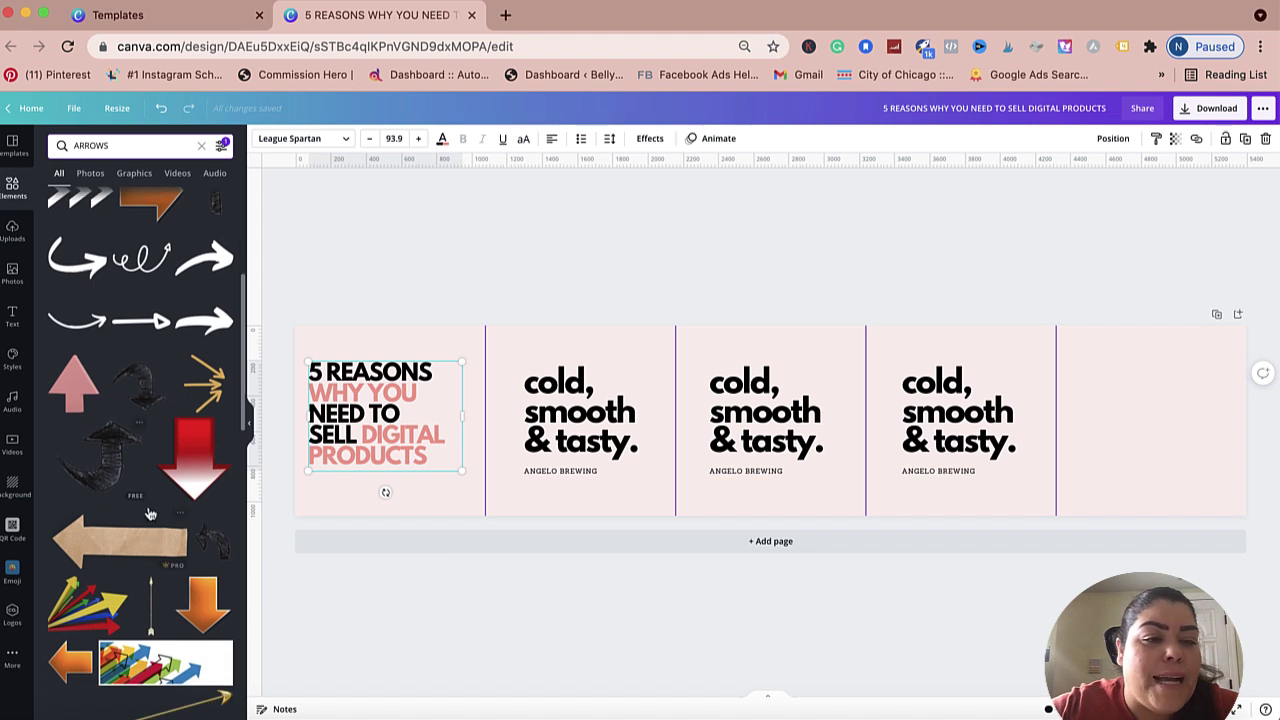
pyautogui.click(155, 322)
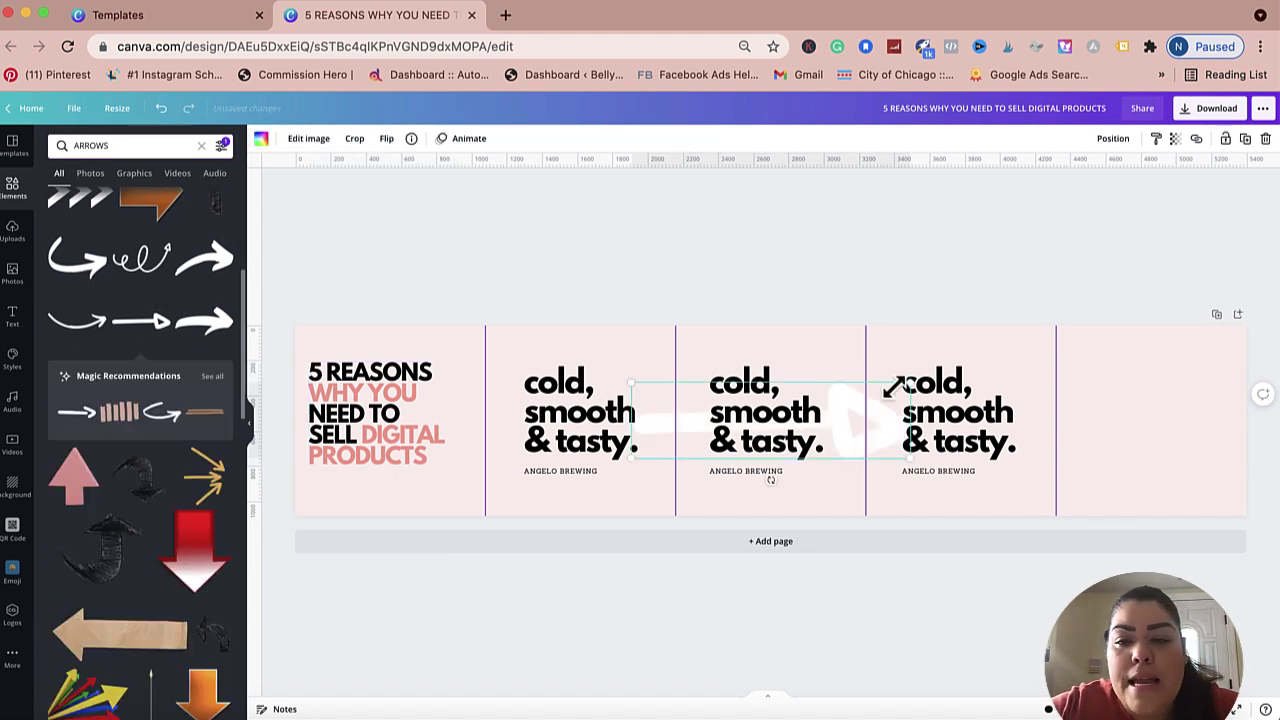
pyautogui.moveTo(797, 405); pyautogui.dragTo(712, 428)
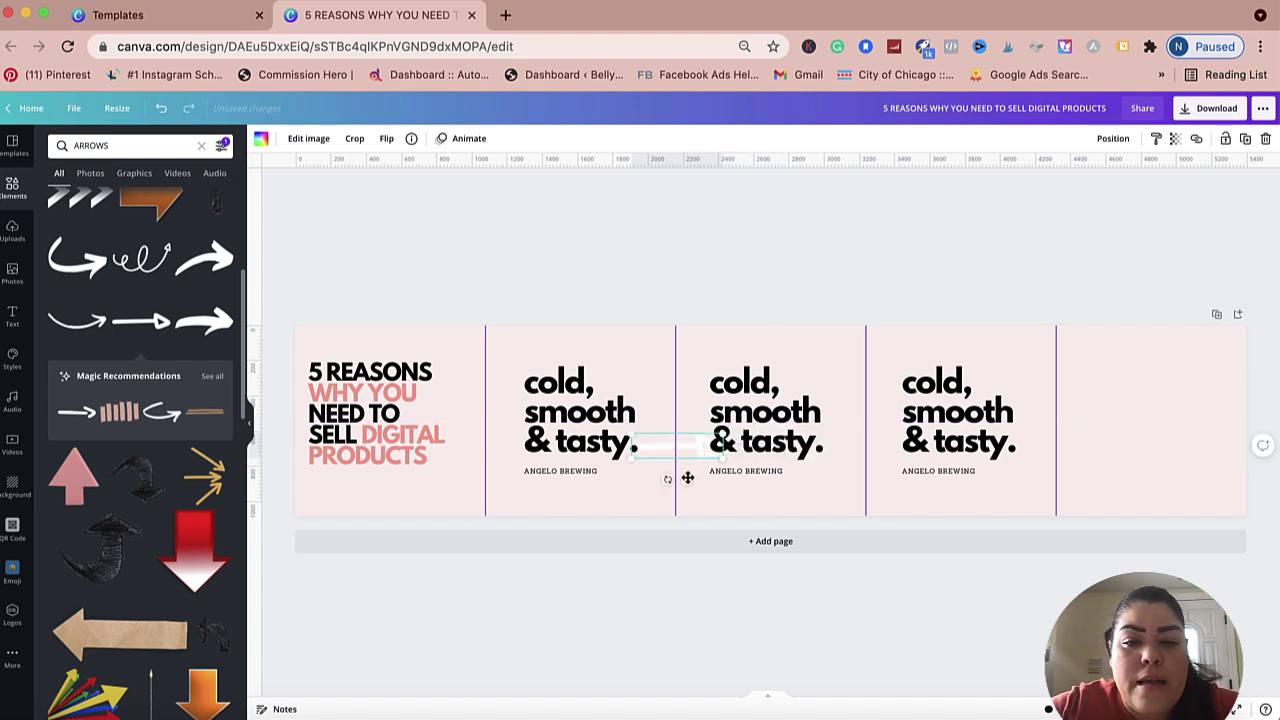
pyautogui.moveTo(685, 484); pyautogui.dragTo(365, 513)
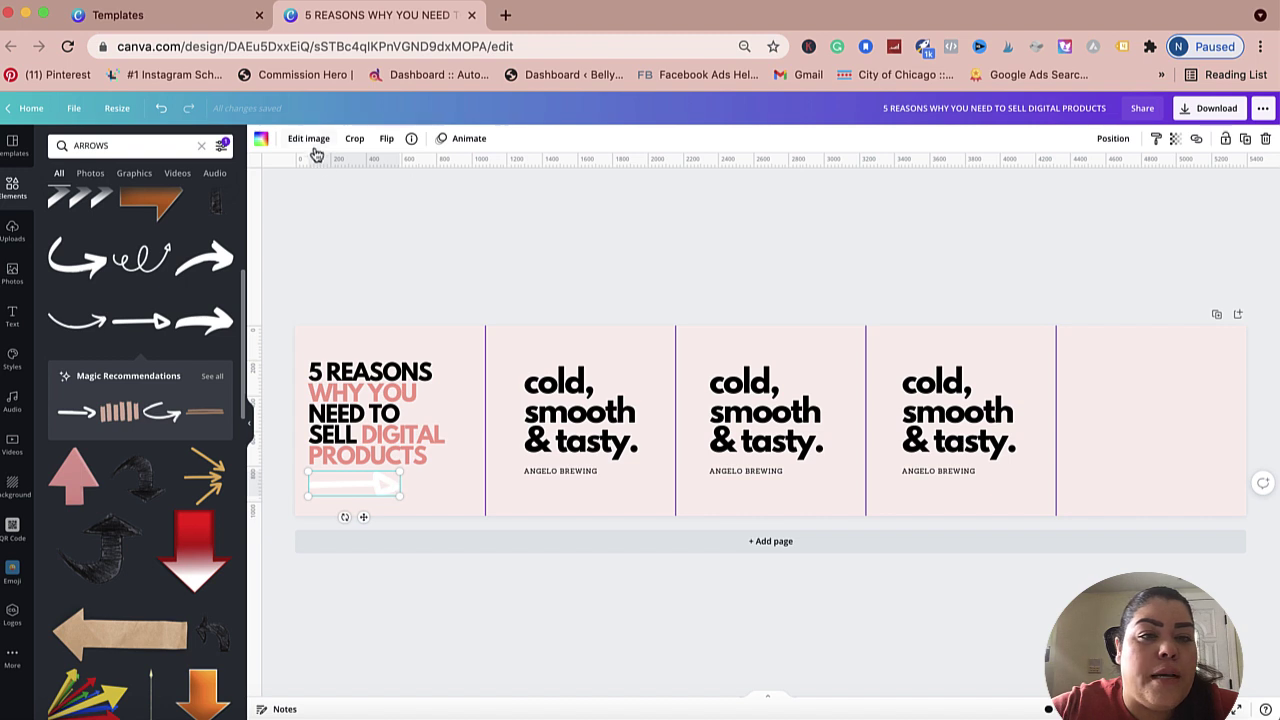
pyautogui.click(260, 138)
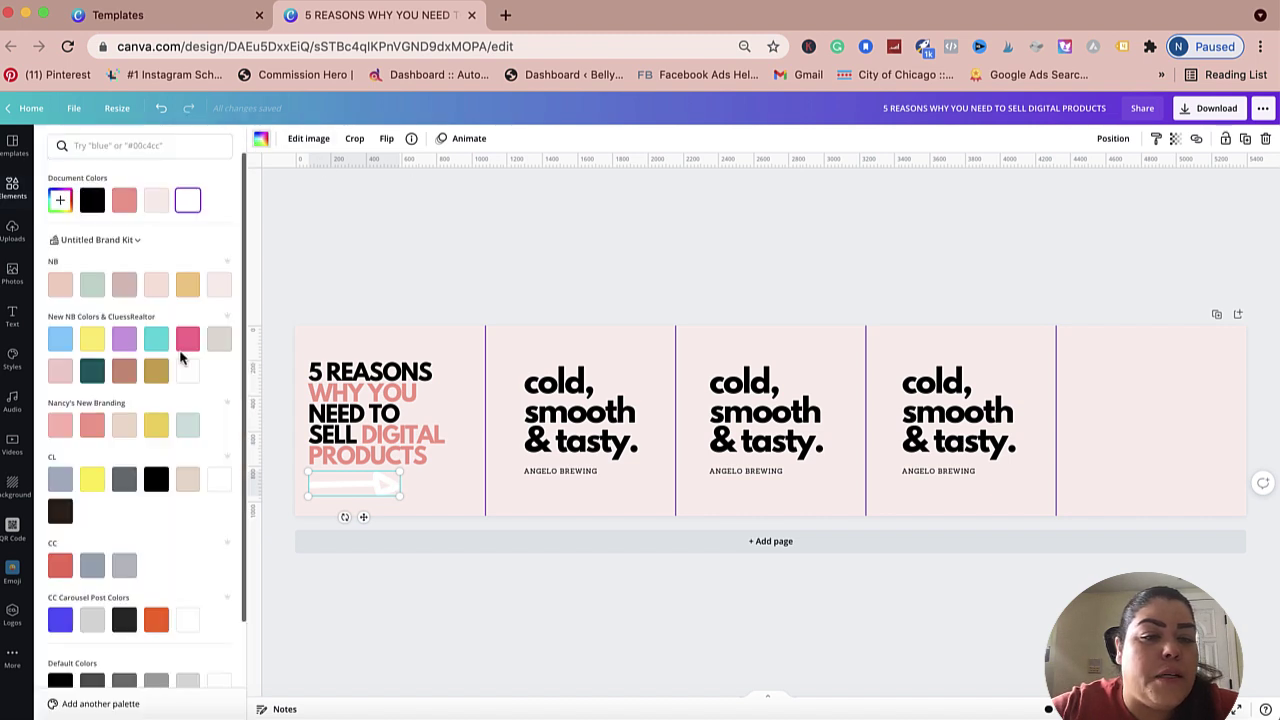
pyautogui.click(92, 200)
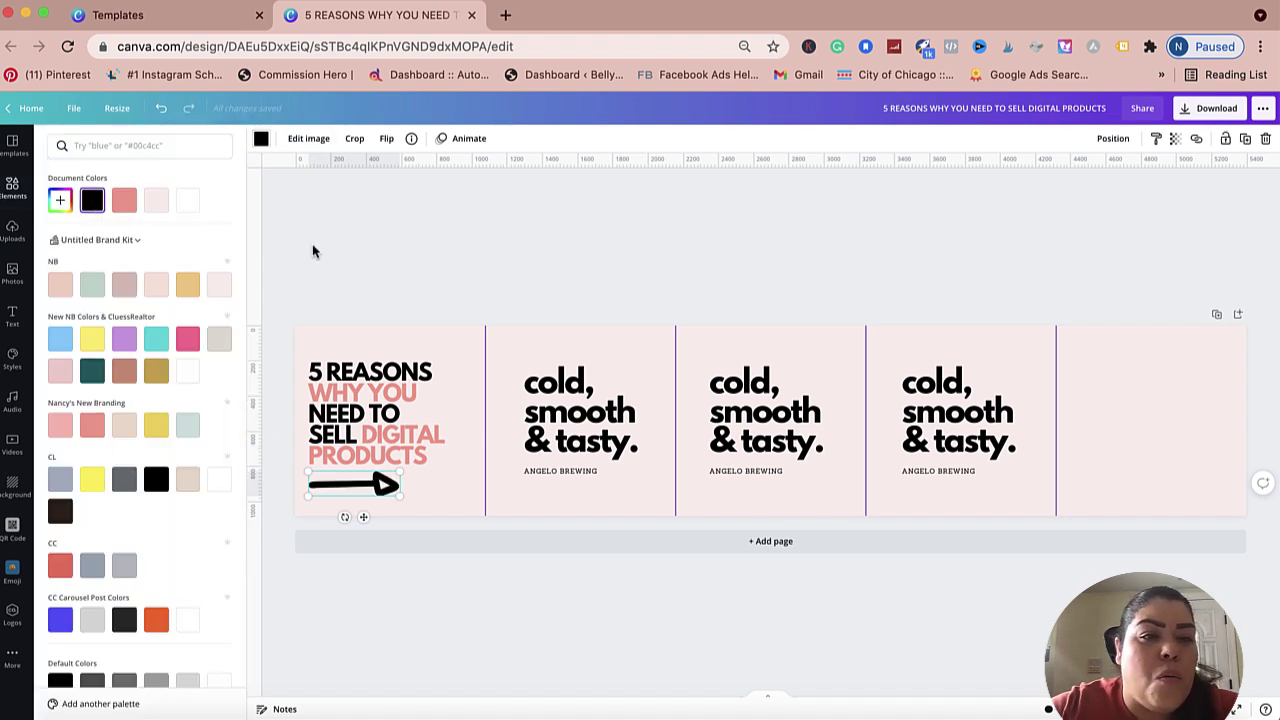
# Step: Replace the arrow beneath the first heading with the dashed arrow from the recommended graphics, in black and about 634 px wide
pyautogui.click(20, 190)
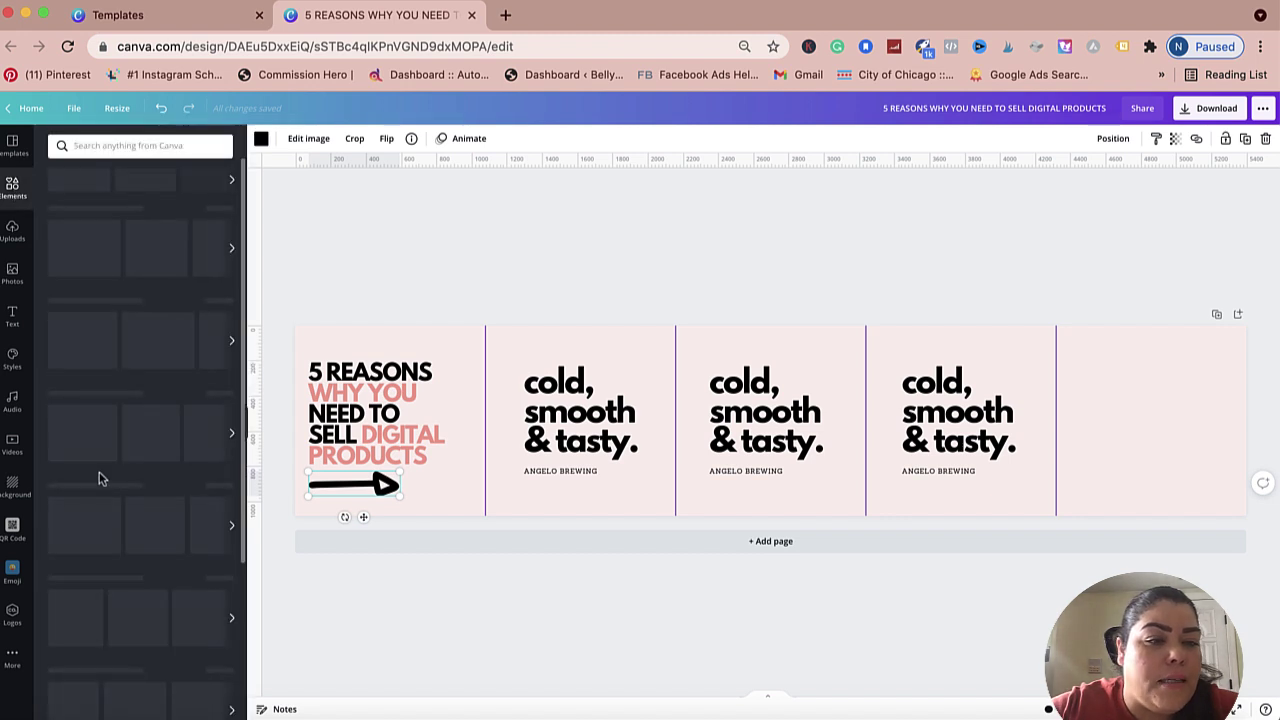
pyautogui.click(222, 361)
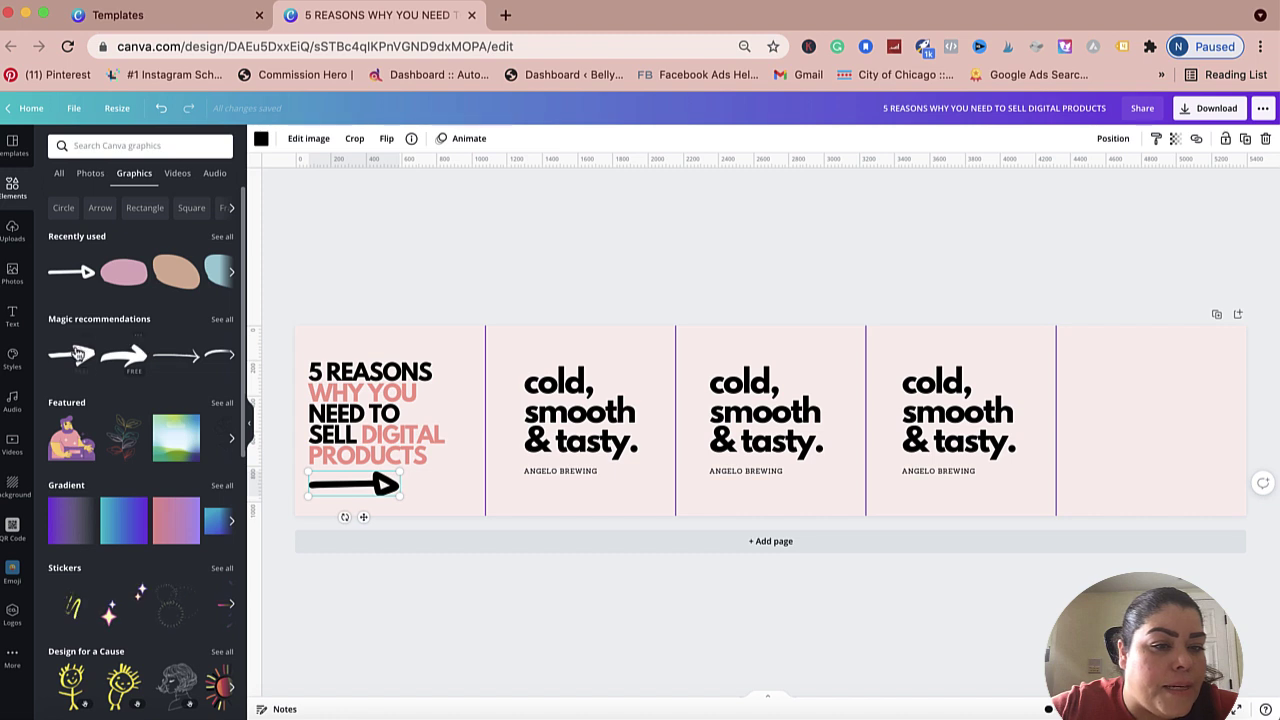
pyautogui.click(222, 330)
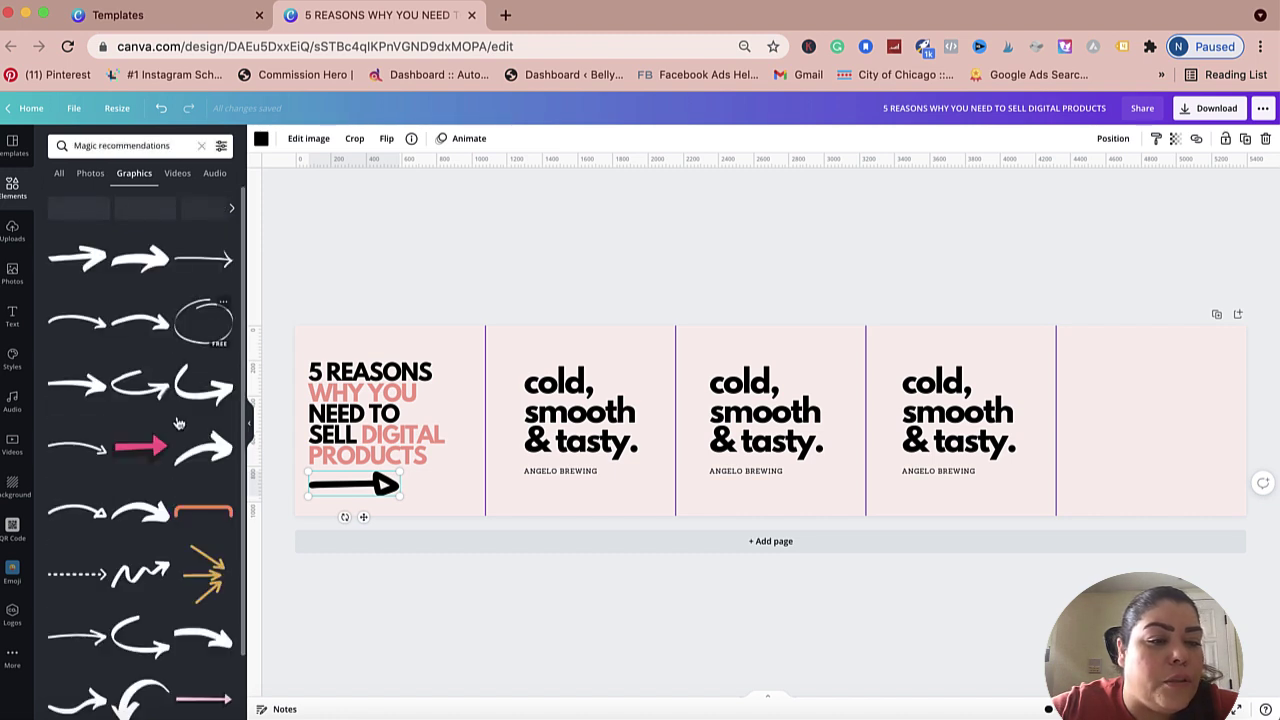
pyautogui.scroll(-2, 157, 473)
pyautogui.scroll(-1, 157, 473)
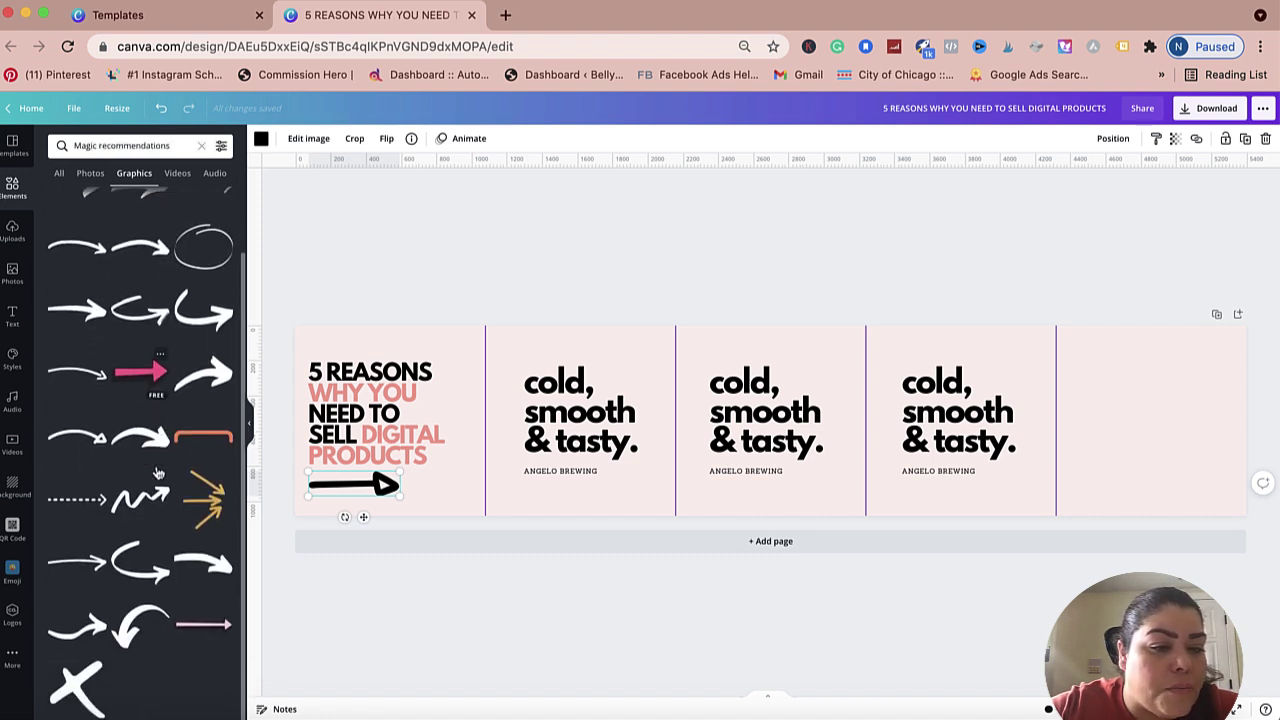
pyautogui.press('Delete')
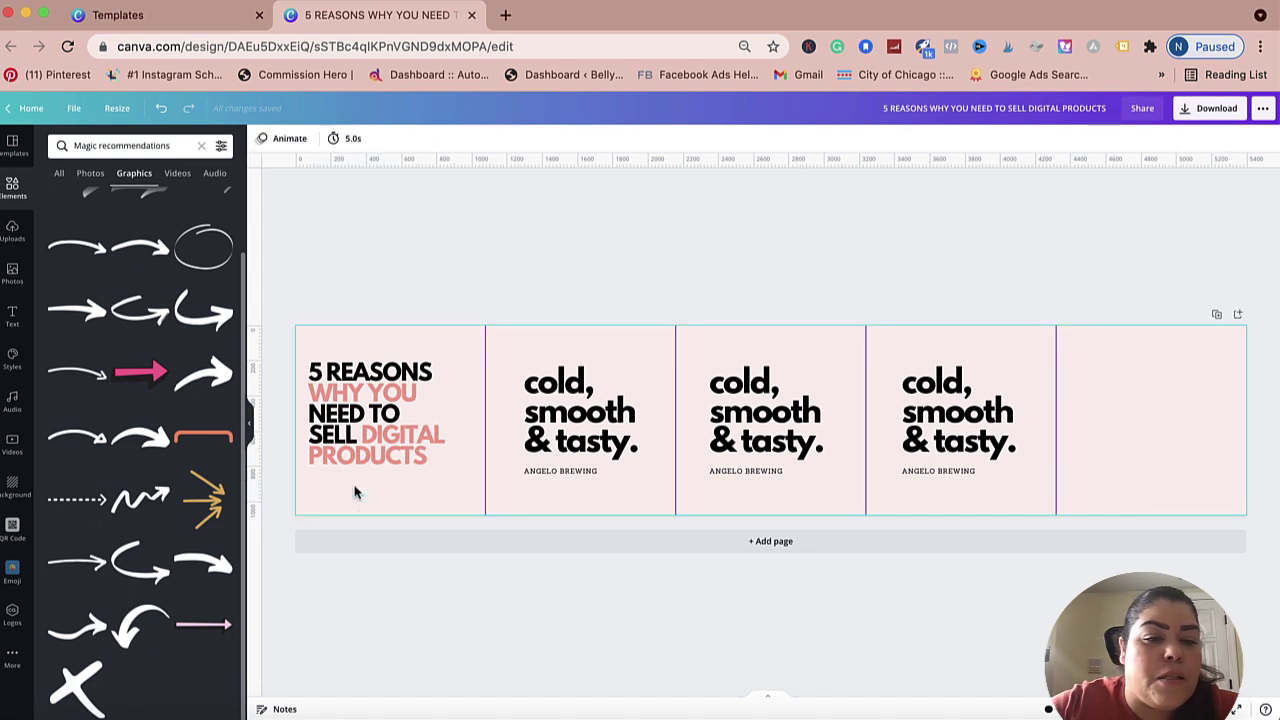
pyautogui.click(86, 505)
pyautogui.moveTo(790, 421); pyautogui.dragTo(877, 421)
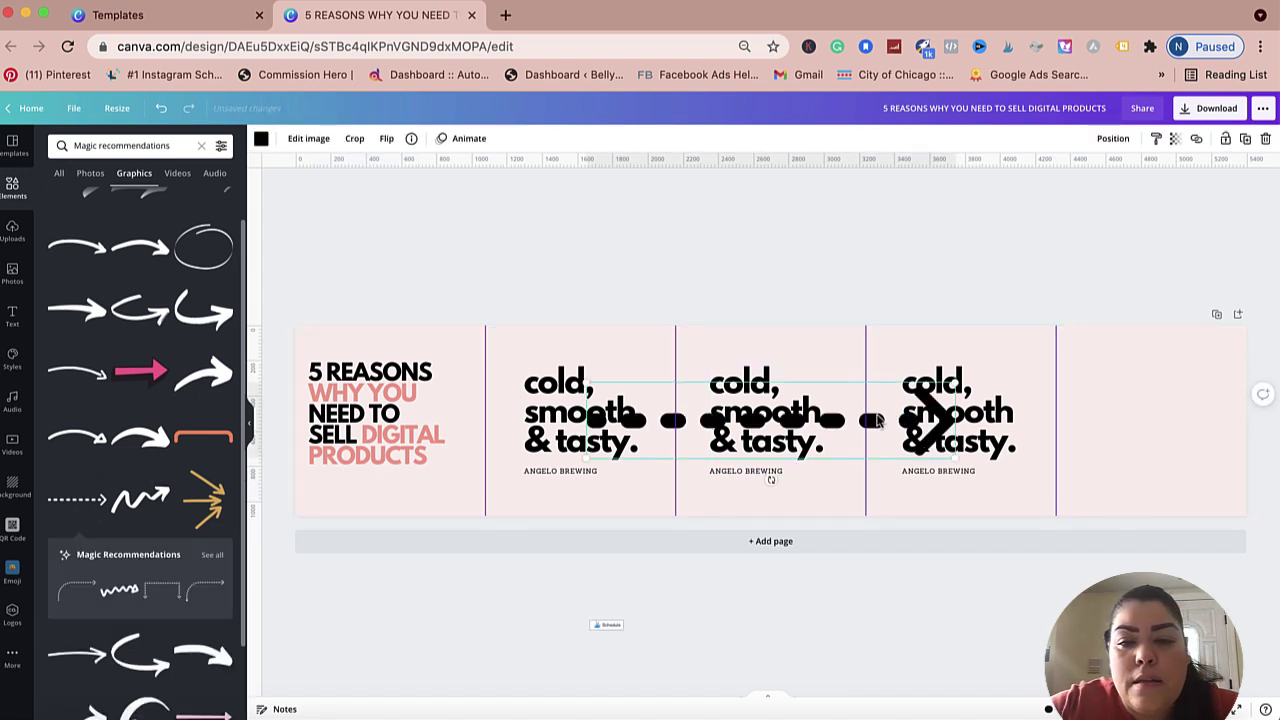
pyautogui.moveTo(955, 385); pyautogui.dragTo(420, 486)
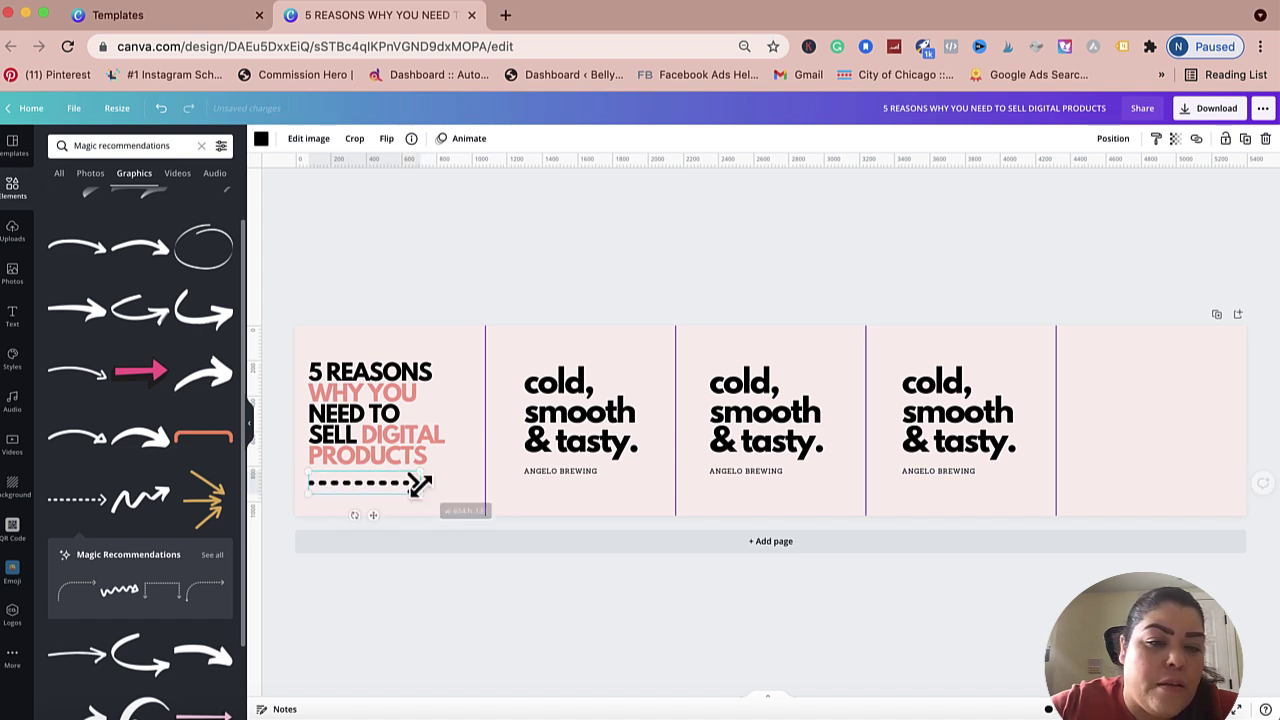
# Step: Shift the first heading and the dashed arrow beneath it slightly upward in the first section
pyautogui.moveTo(380, 418); pyautogui.dragTo(380, 410)
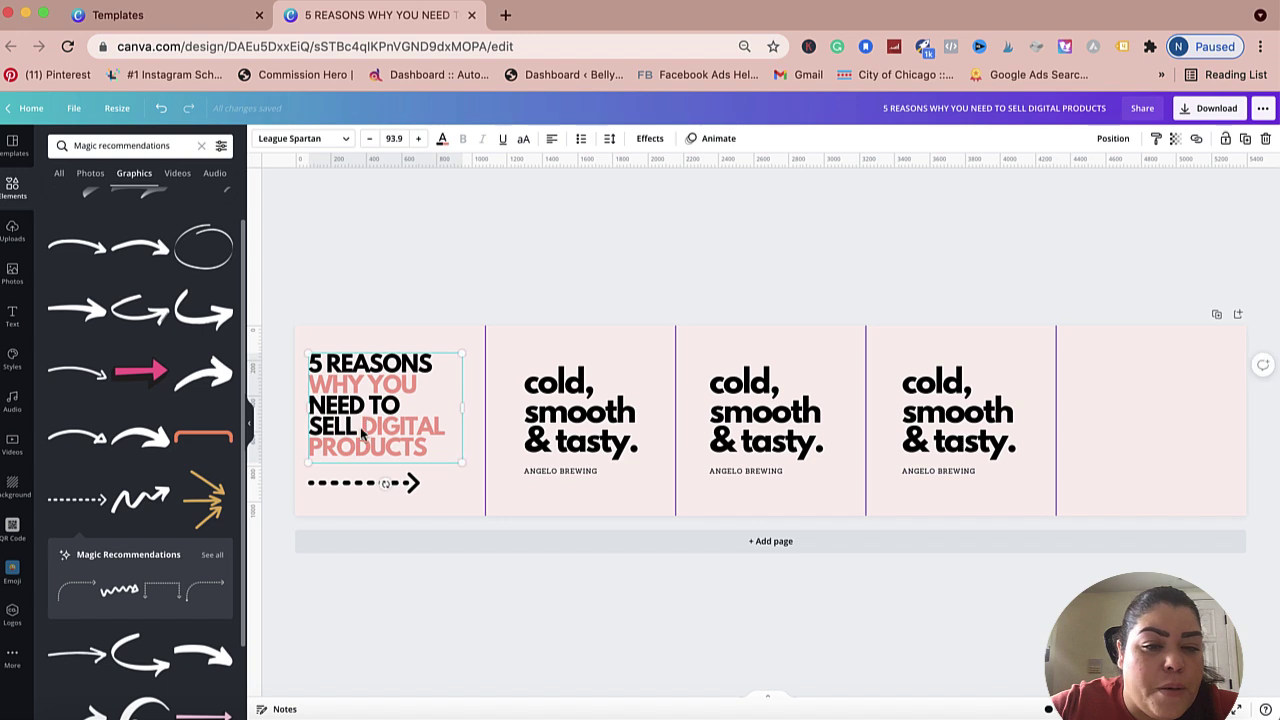
pyautogui.moveTo(414, 481); pyautogui.dragTo(414, 473)
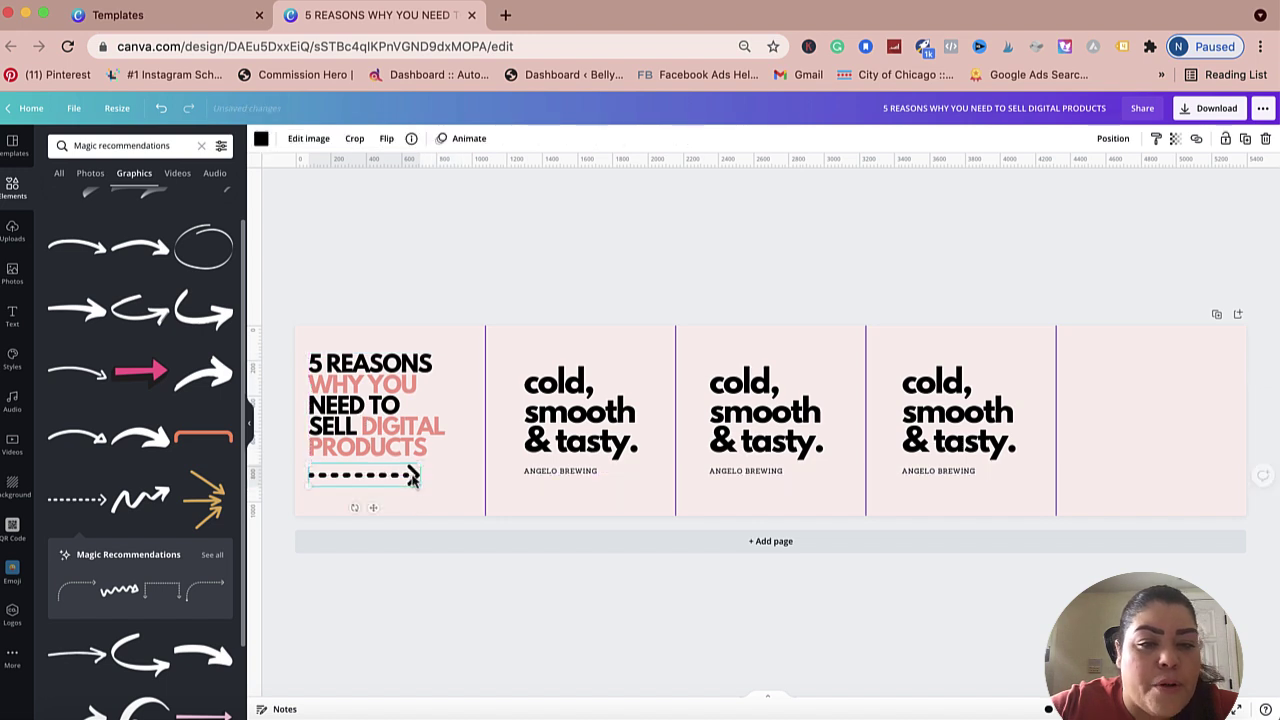
pyautogui.click(463, 266)
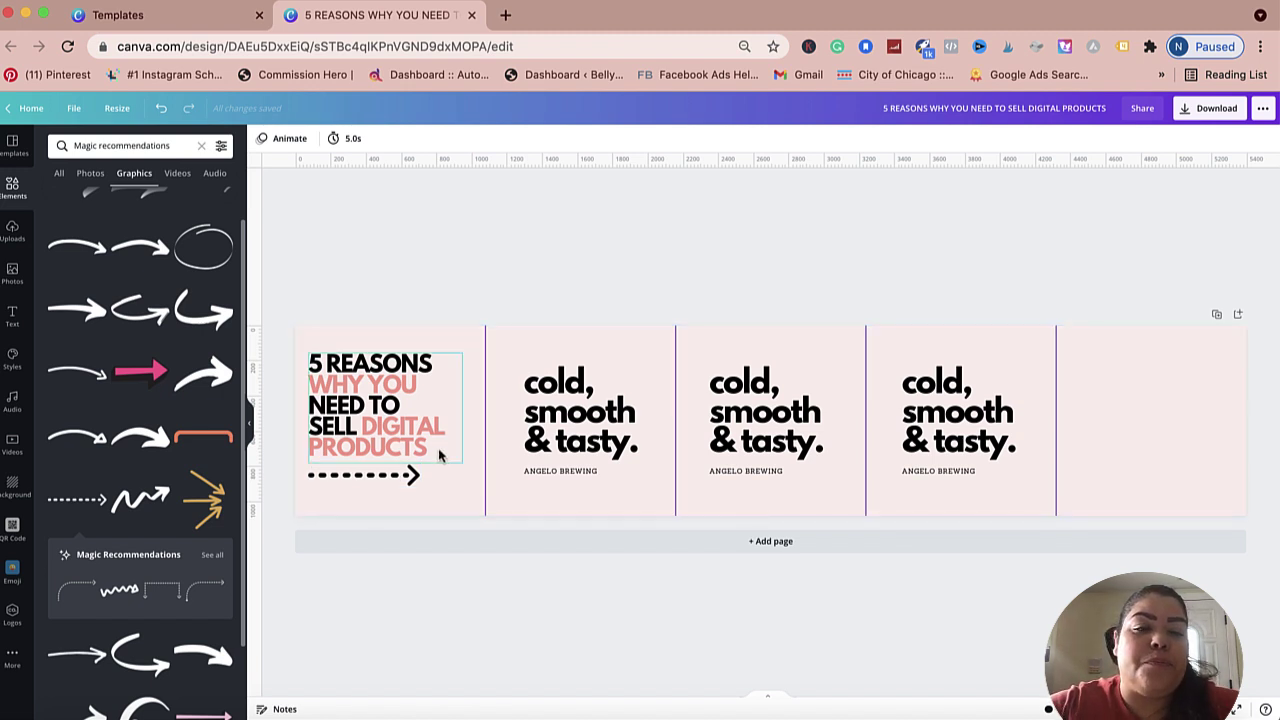
# Step: Search the elements for "INSTAGRAM" and place the black outlined Instagram icon, shrunk, below the dashed arrow at the section's lower left
pyautogui.click(13, 186)
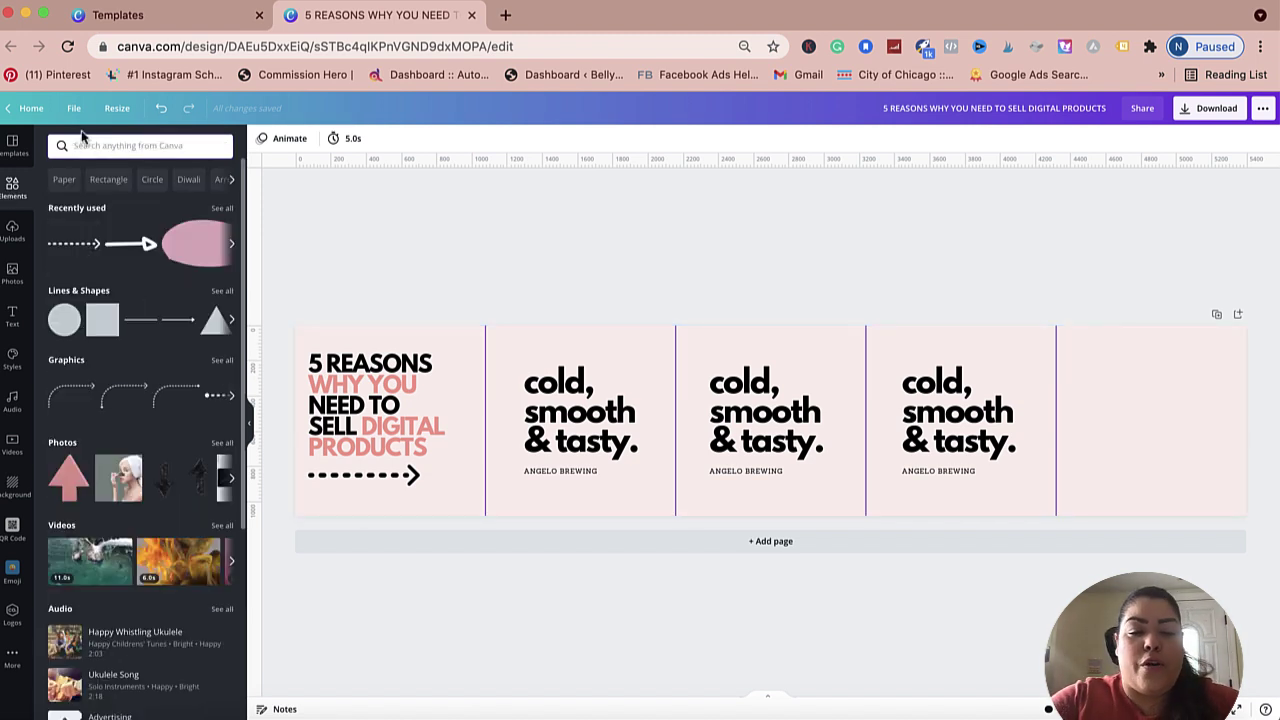
pyautogui.write('INSTAGRAM')
pyautogui.press('Return')
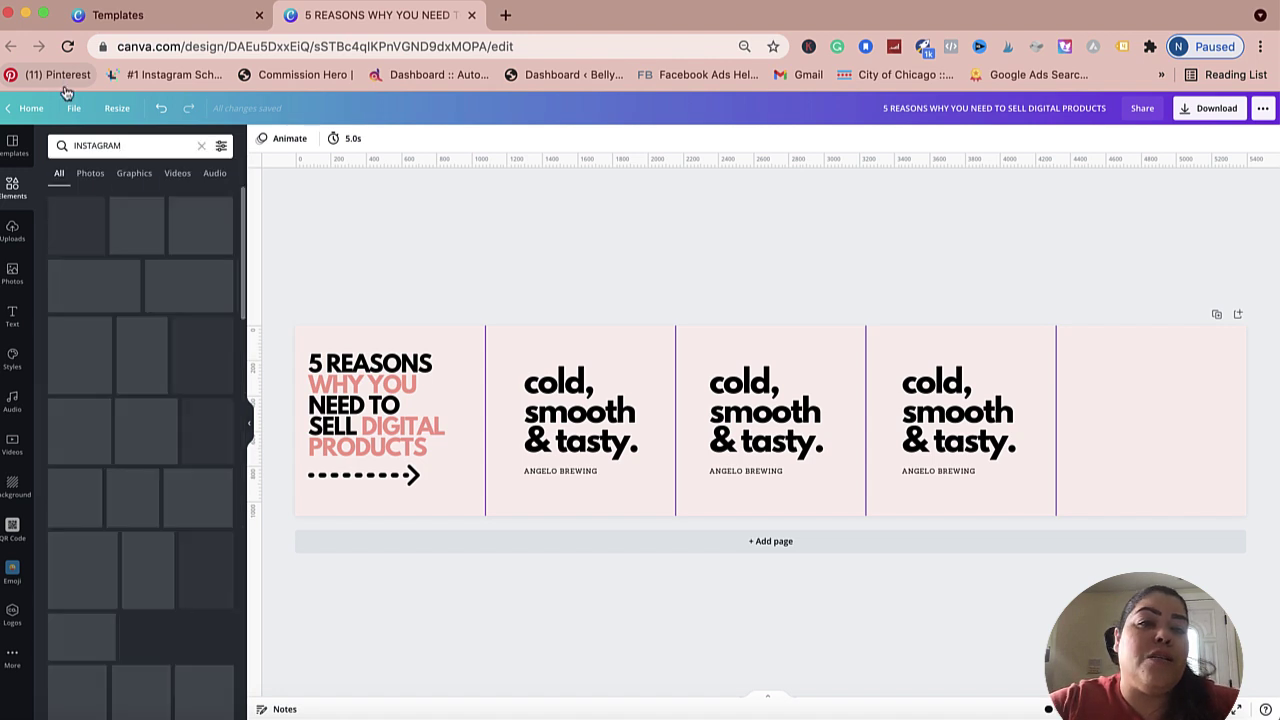
pyautogui.scroll(-2, 90, 428)
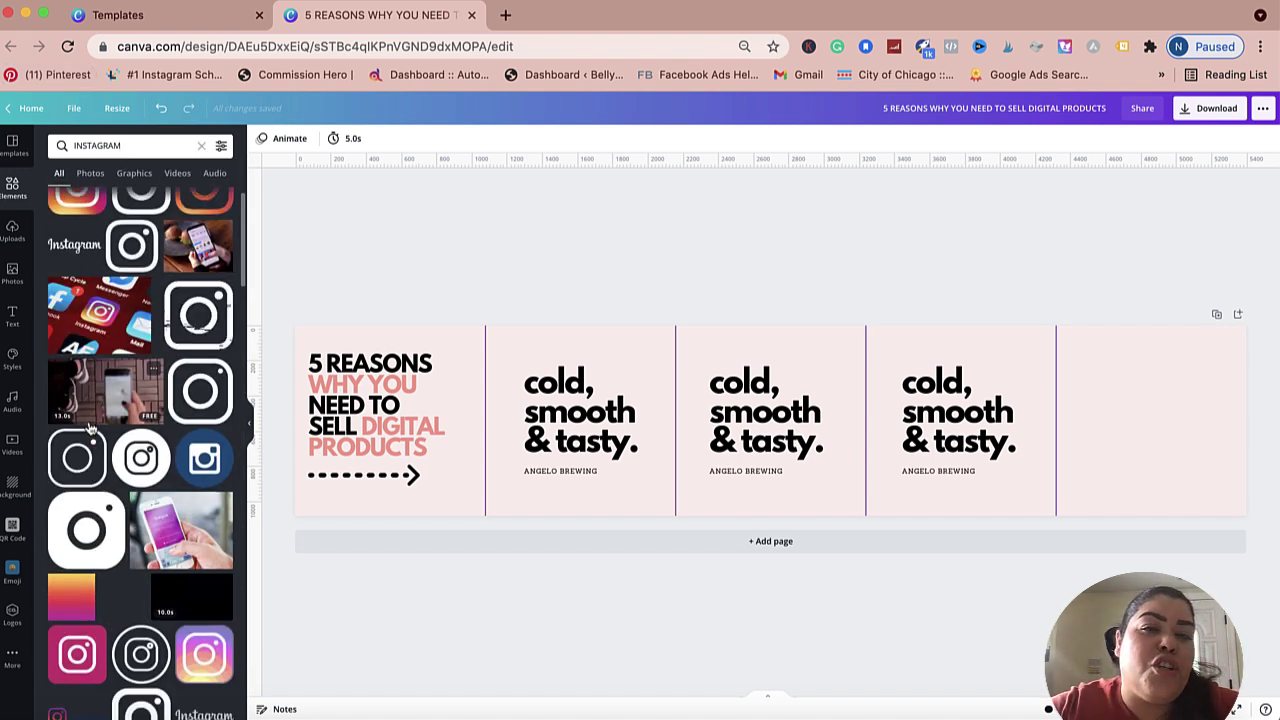
pyautogui.scroll(1, 166, 237)
pyautogui.click(141, 226)
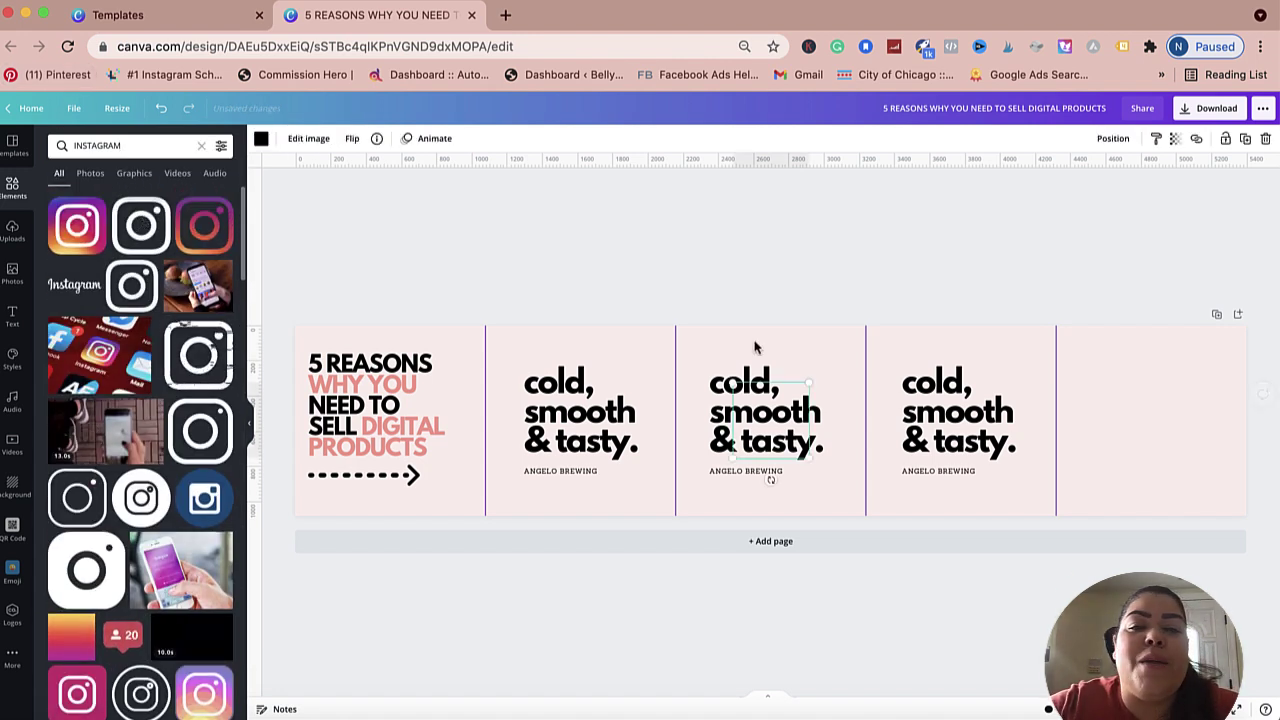
pyautogui.moveTo(808, 382); pyautogui.dragTo(316, 530)
pyautogui.click(359, 573)
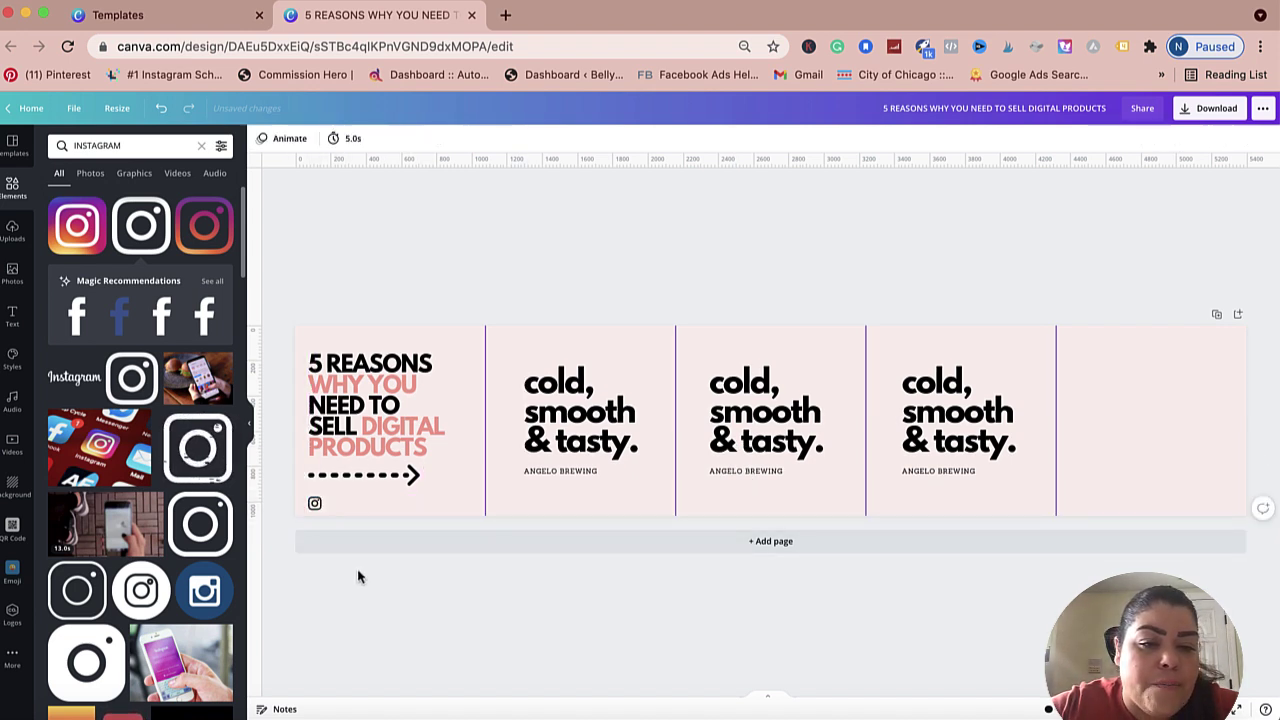
# Step: Ungroup the second section's heading and its "ANGELO BREWING" caption
pyautogui.click(549, 473)
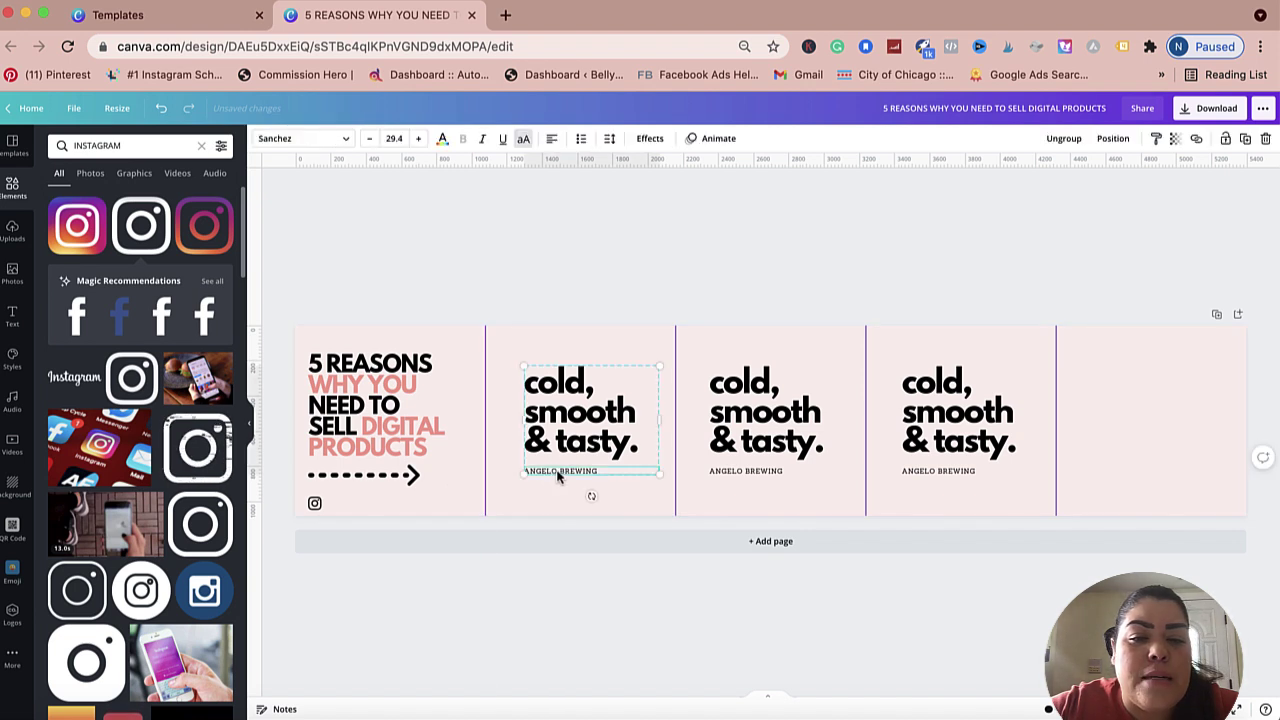
pyautogui.doubleClick(560, 472)
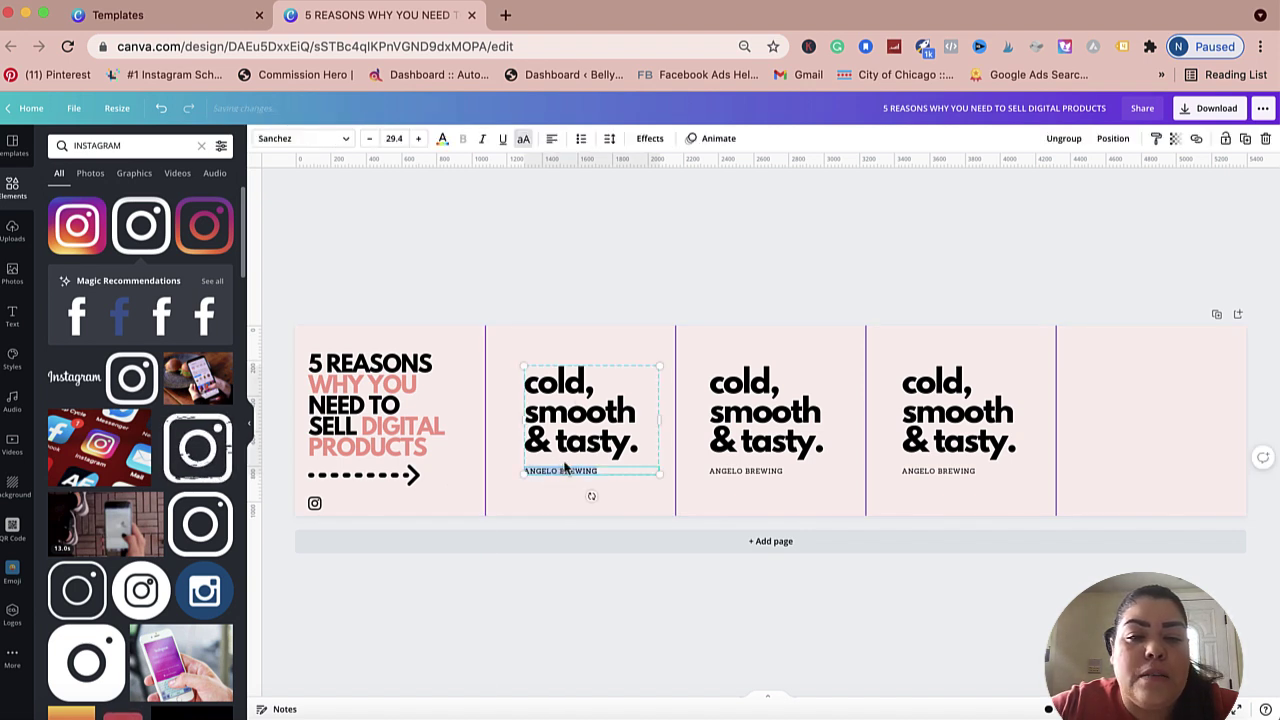
pyautogui.rightClick(580, 425)
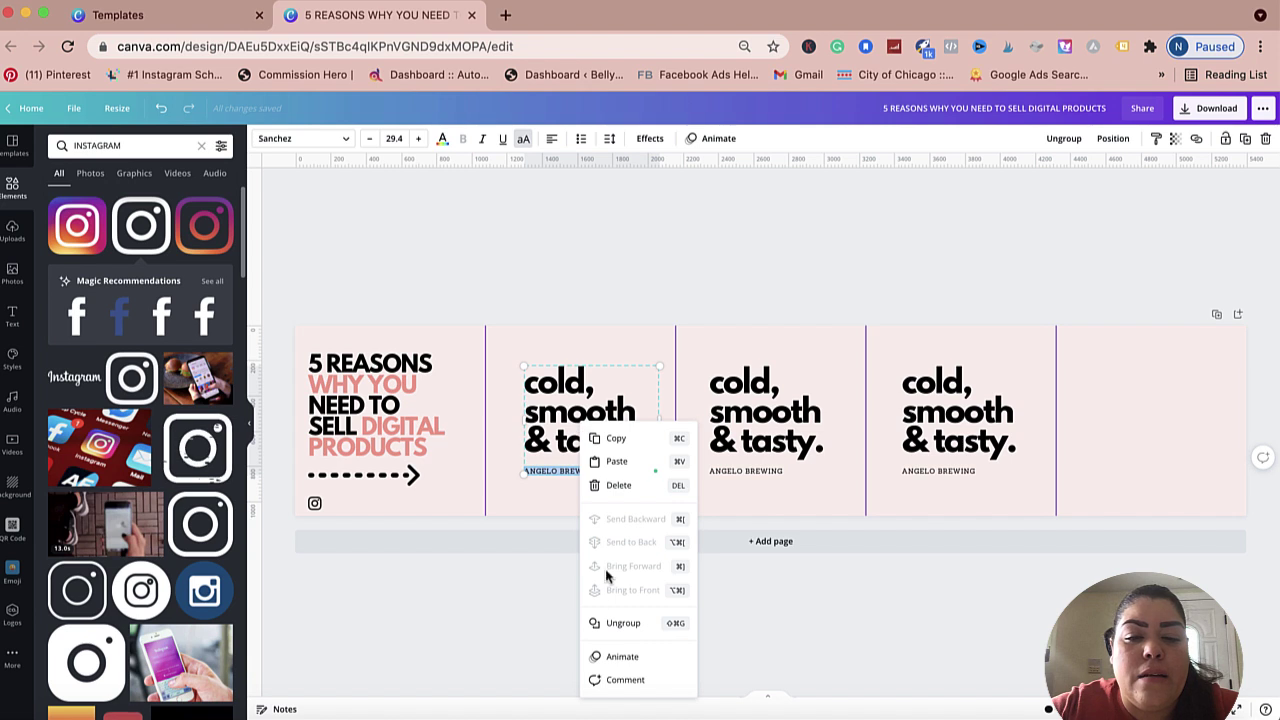
pyautogui.click(617, 622)
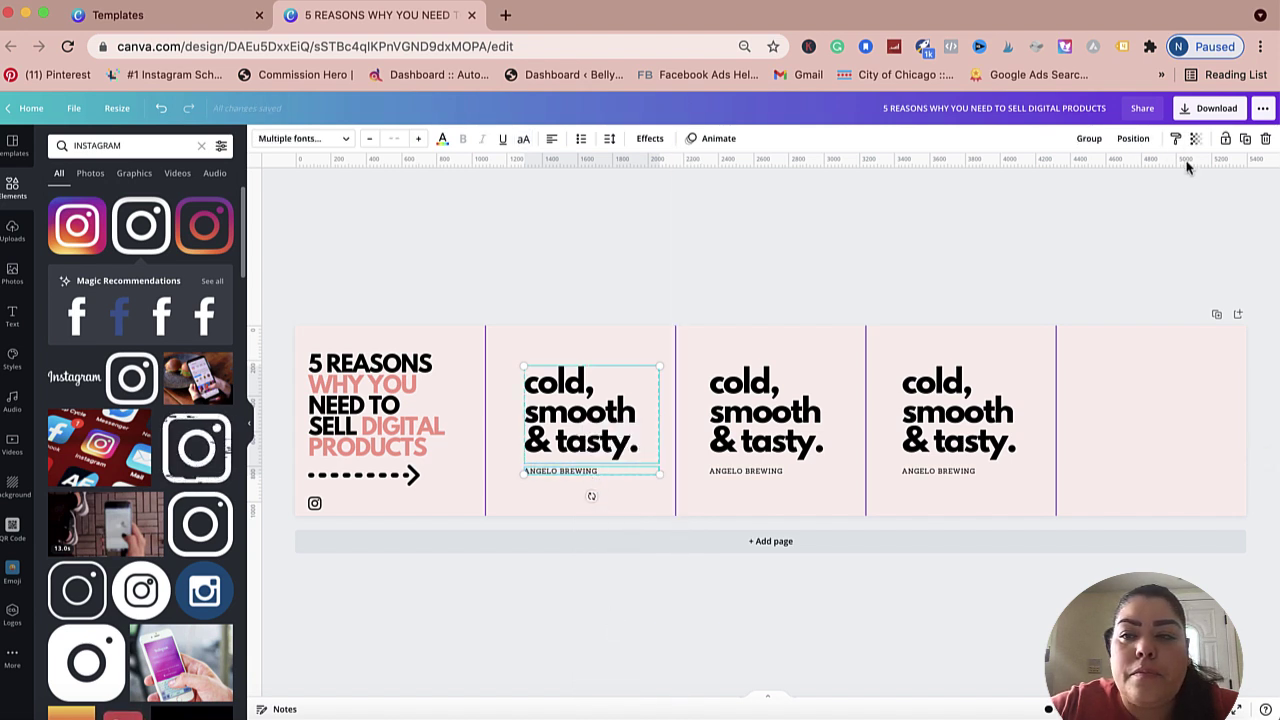
# Step: Move the ungrouped caption beside the Instagram icon in the first section and replace its text with the account's Instagram handle
pyautogui.click(597, 481)
pyautogui.moveTo(574, 476); pyautogui.dragTo(386, 504)
pyautogui.doubleClick(385, 505)
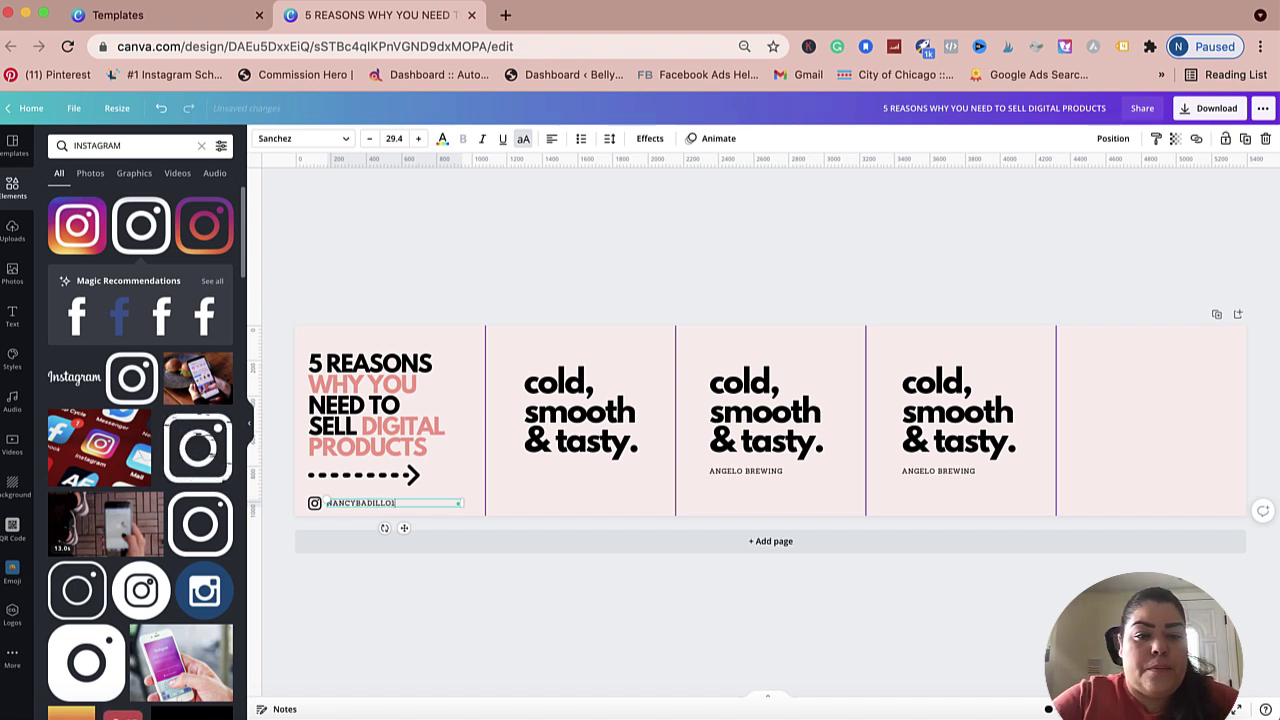
# Step: Shrink the first section's Instagram handle text to size 20.3, reduce the icon to match, and align the handle tightly beside it
pyautogui.click(430, 526)
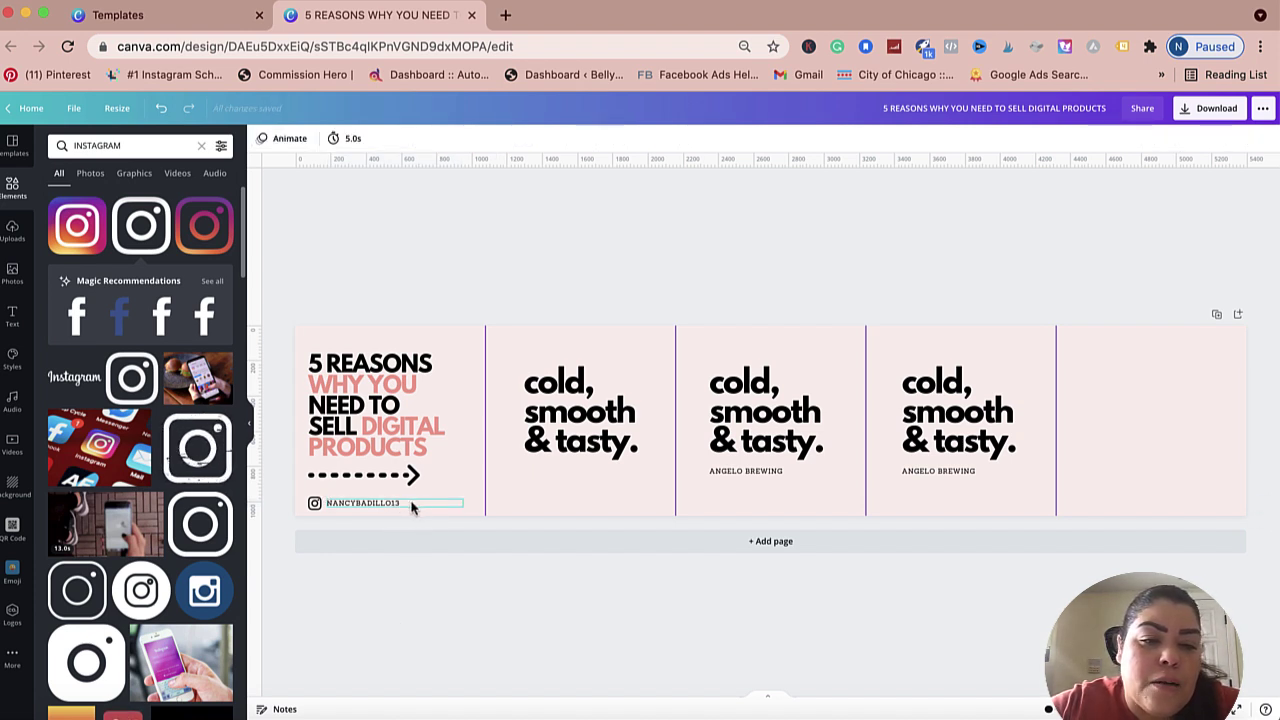
pyautogui.click(411, 506)
pyautogui.moveTo(463, 502); pyautogui.dragTo(420, 502)
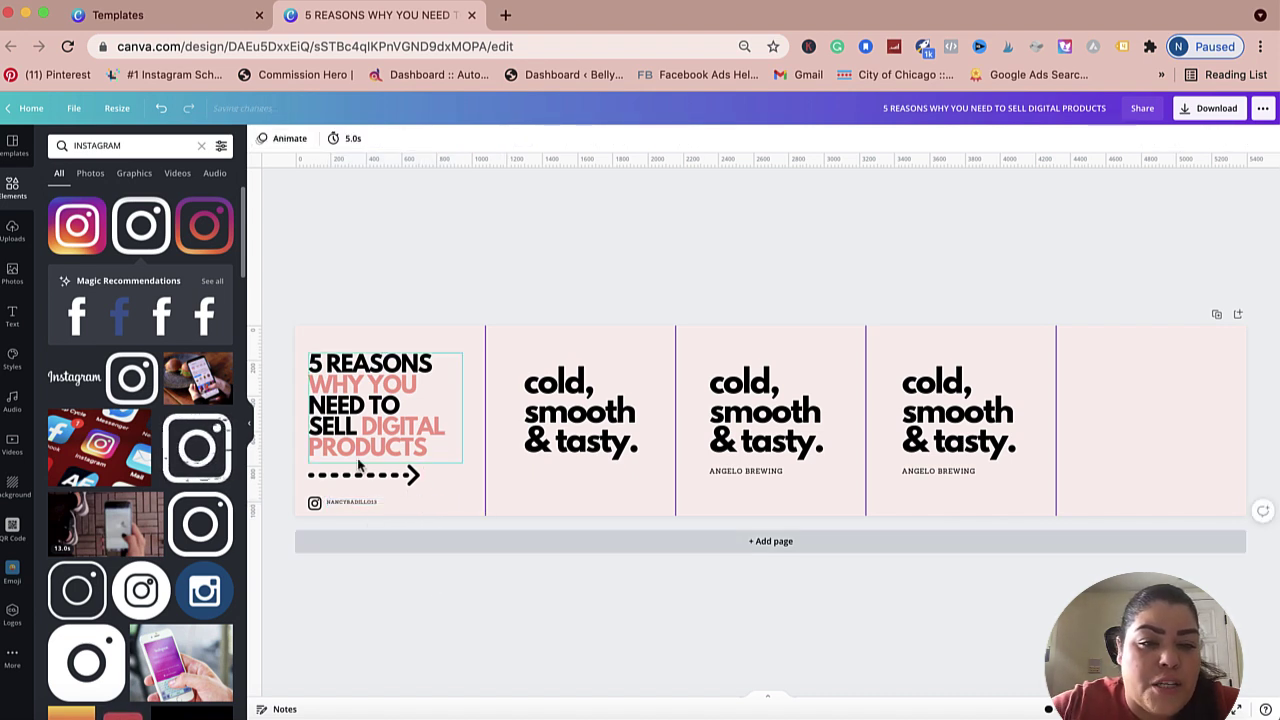
pyautogui.click(315, 502)
pyautogui.moveTo(320, 498); pyautogui.dragTo(315, 501)
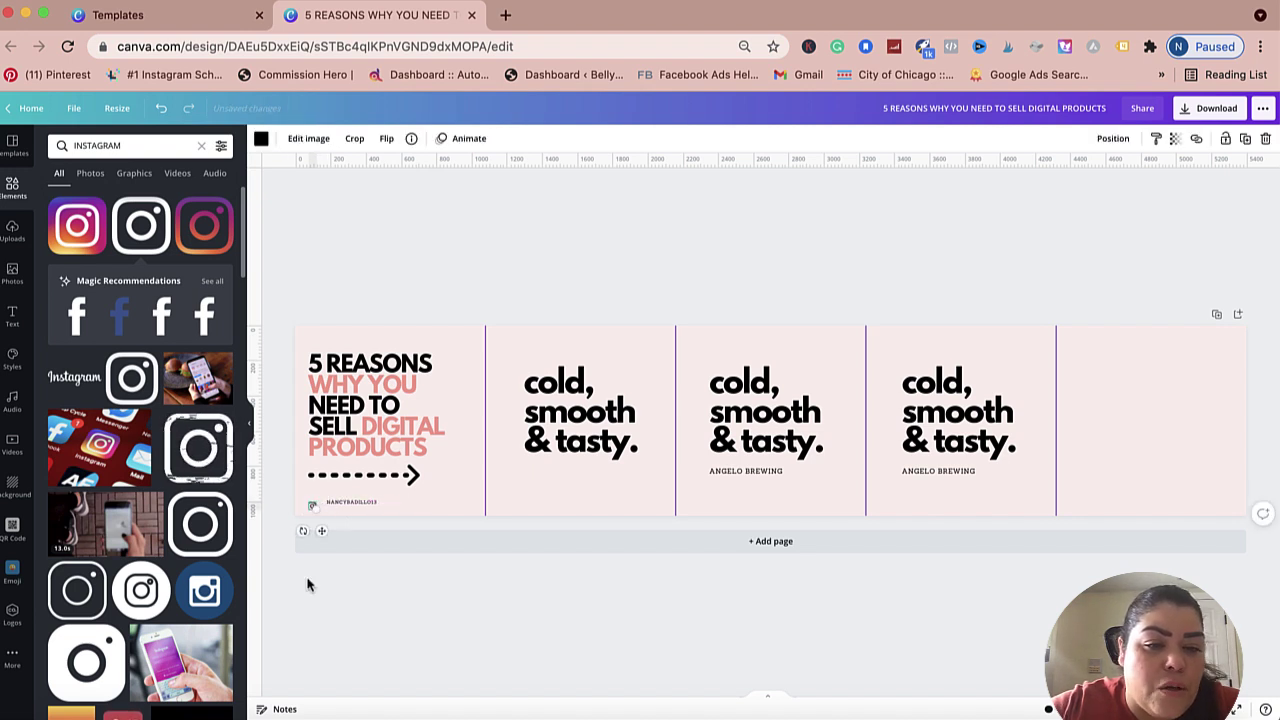
pyautogui.click(357, 503)
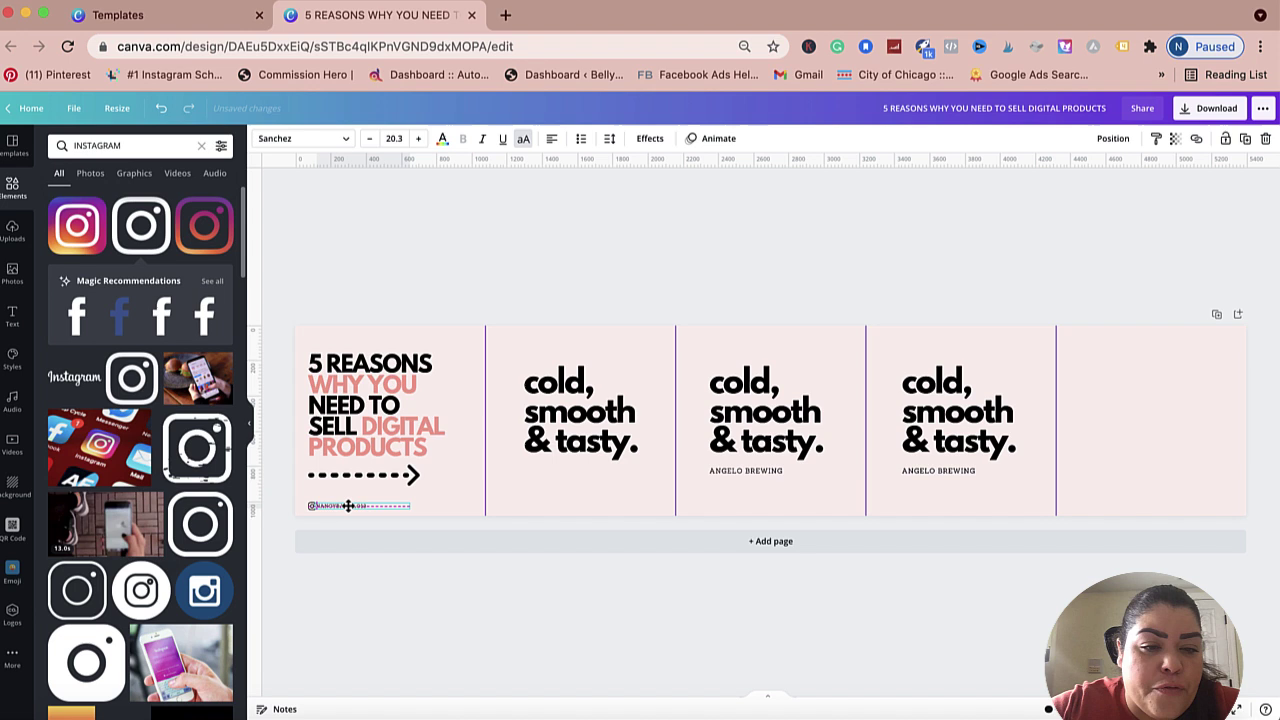
pyautogui.moveTo(350, 506); pyautogui.dragTo(351, 505)
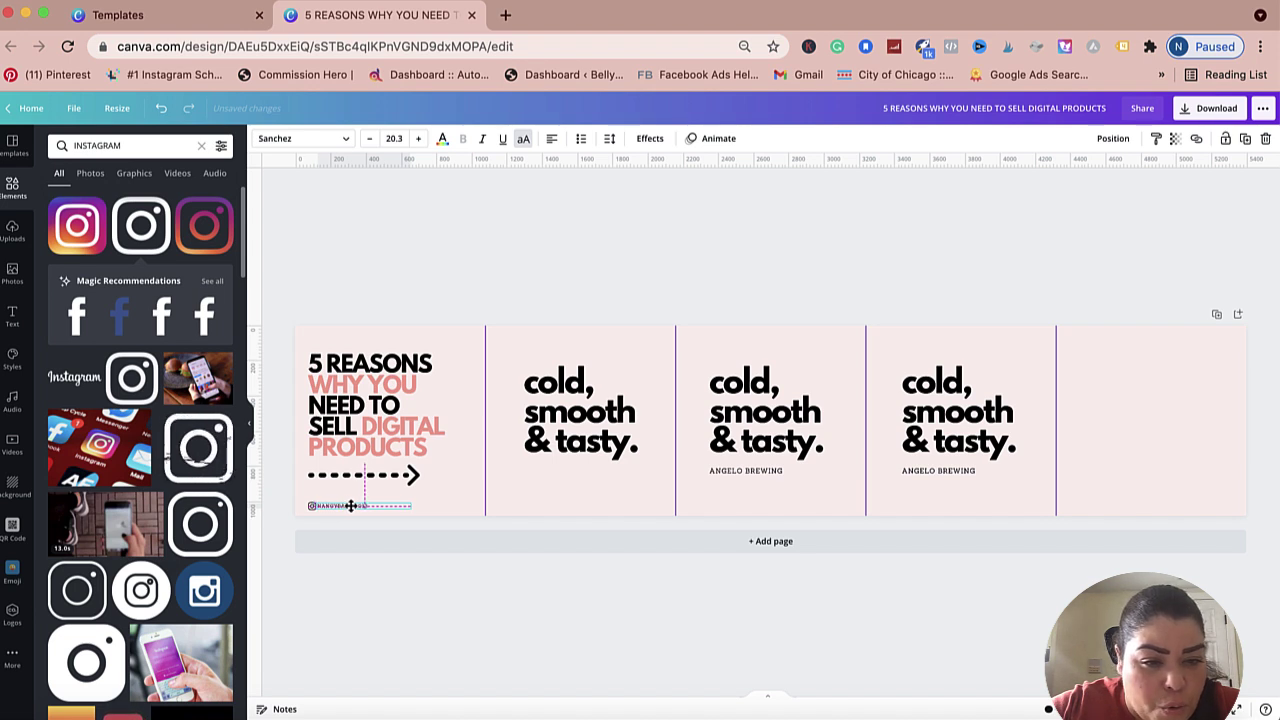
# Step: Group the Instagram icon with its handle text at the lower left of the first section
pyautogui.click(370, 588)
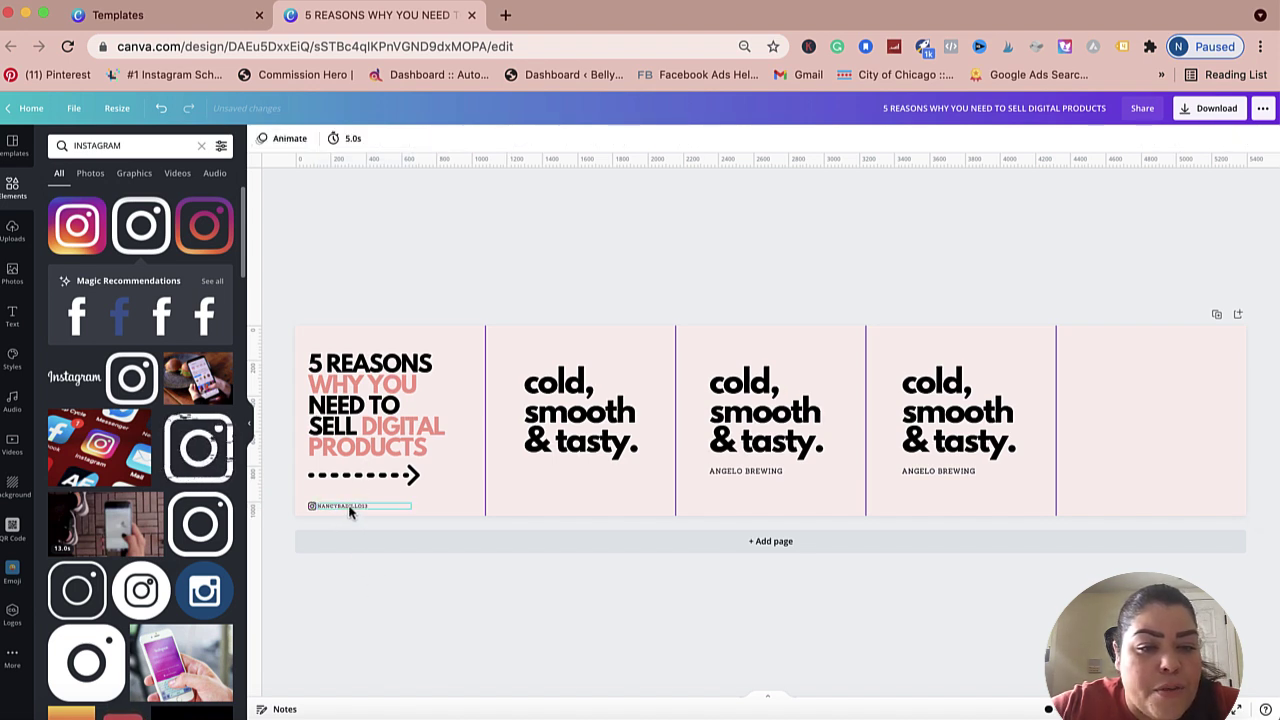
pyautogui.moveTo(431, 506); pyautogui.dragTo(303, 508)
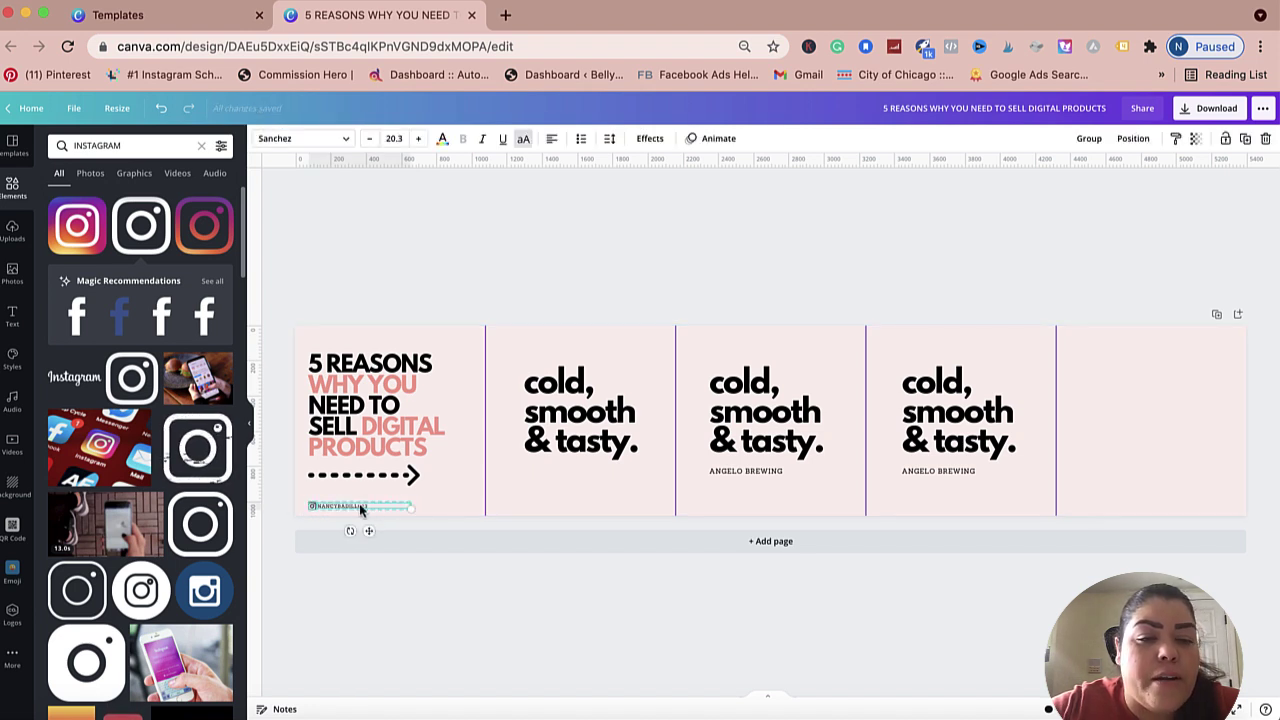
pyautogui.rightClick(362, 511)
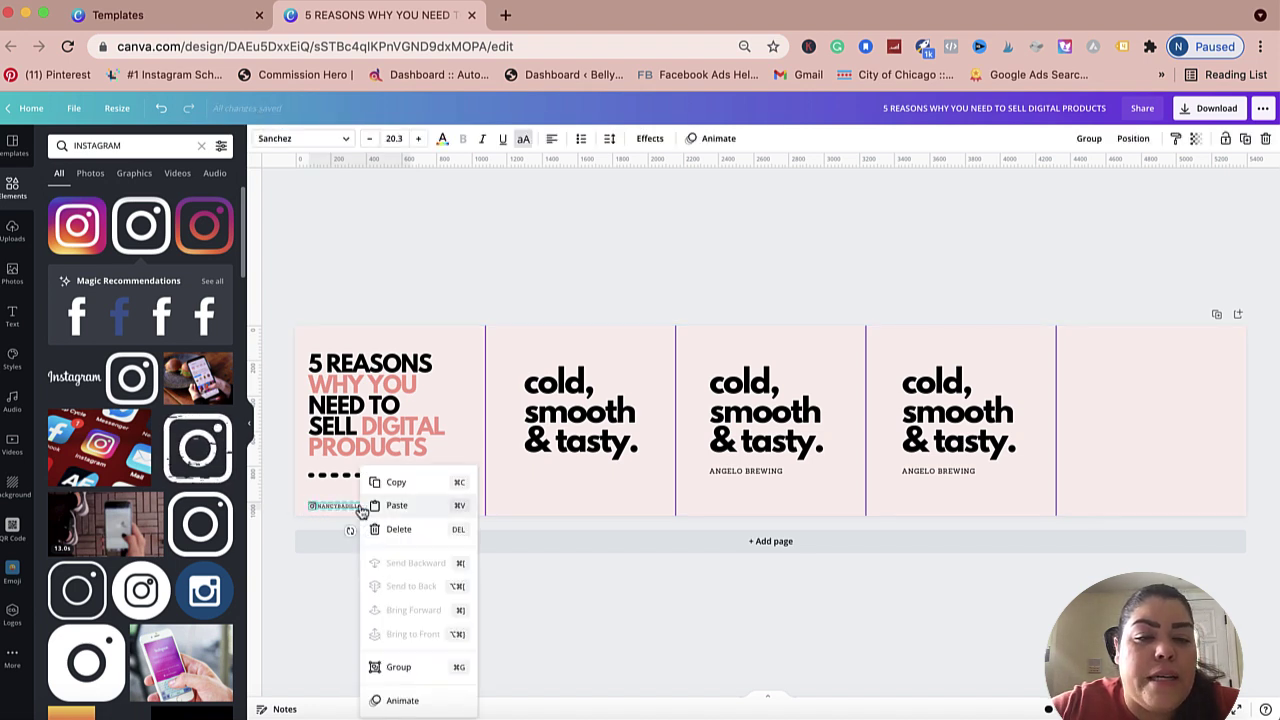
pyautogui.click(395, 668)
pyautogui.click(384, 587)
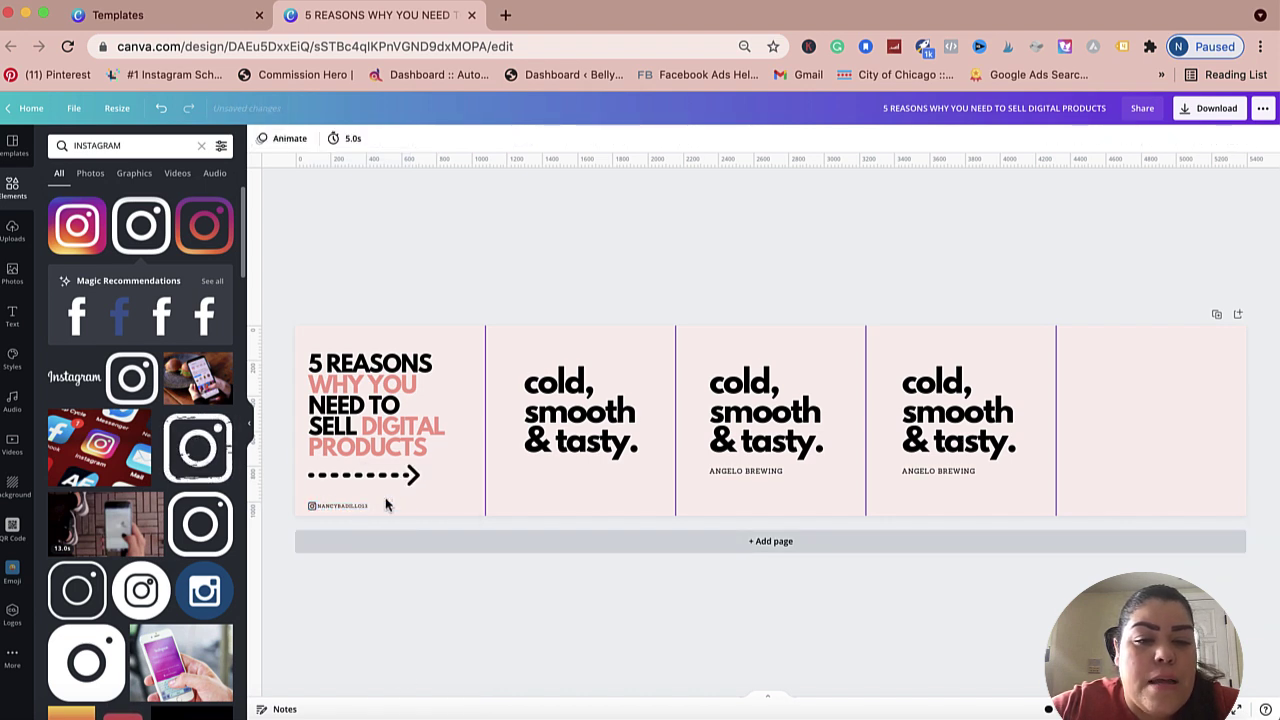
# Step: Duplicate the Instagram icon and handle group into the lower left of the second, third and fourth sections
pyautogui.click(334, 506)
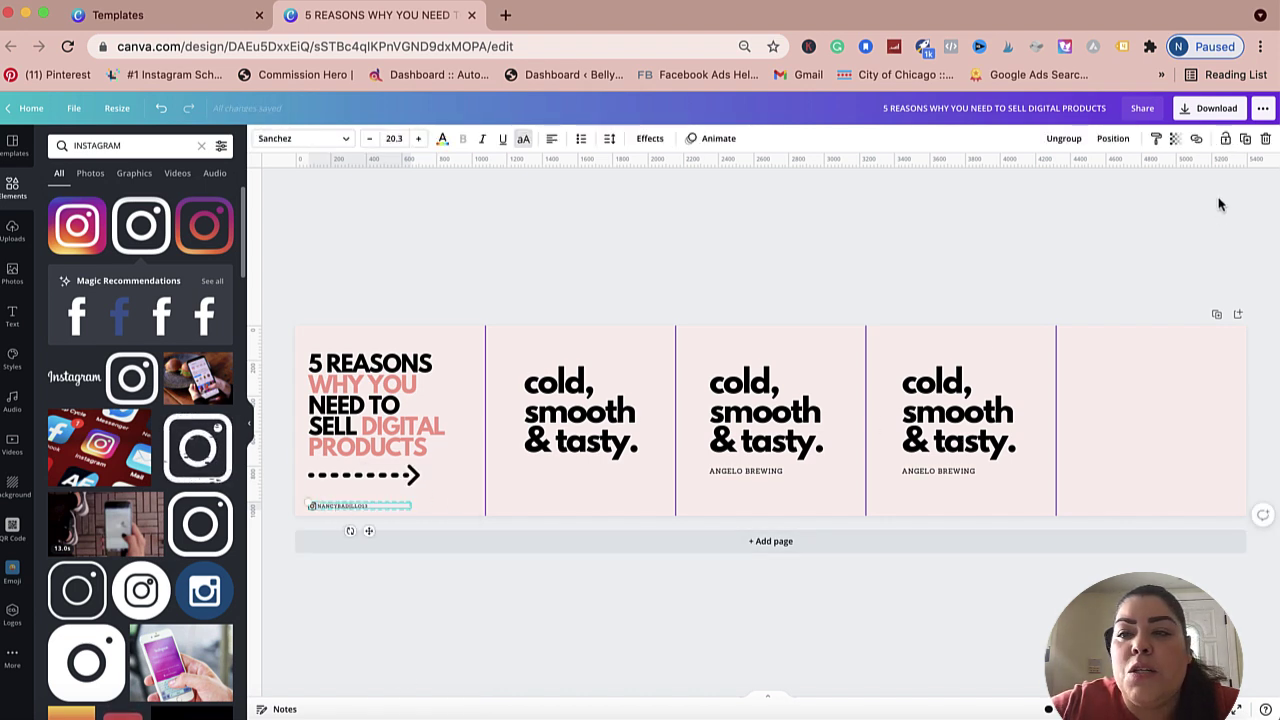
pyautogui.moveTo(380, 506); pyautogui.dragTo(555, 538)
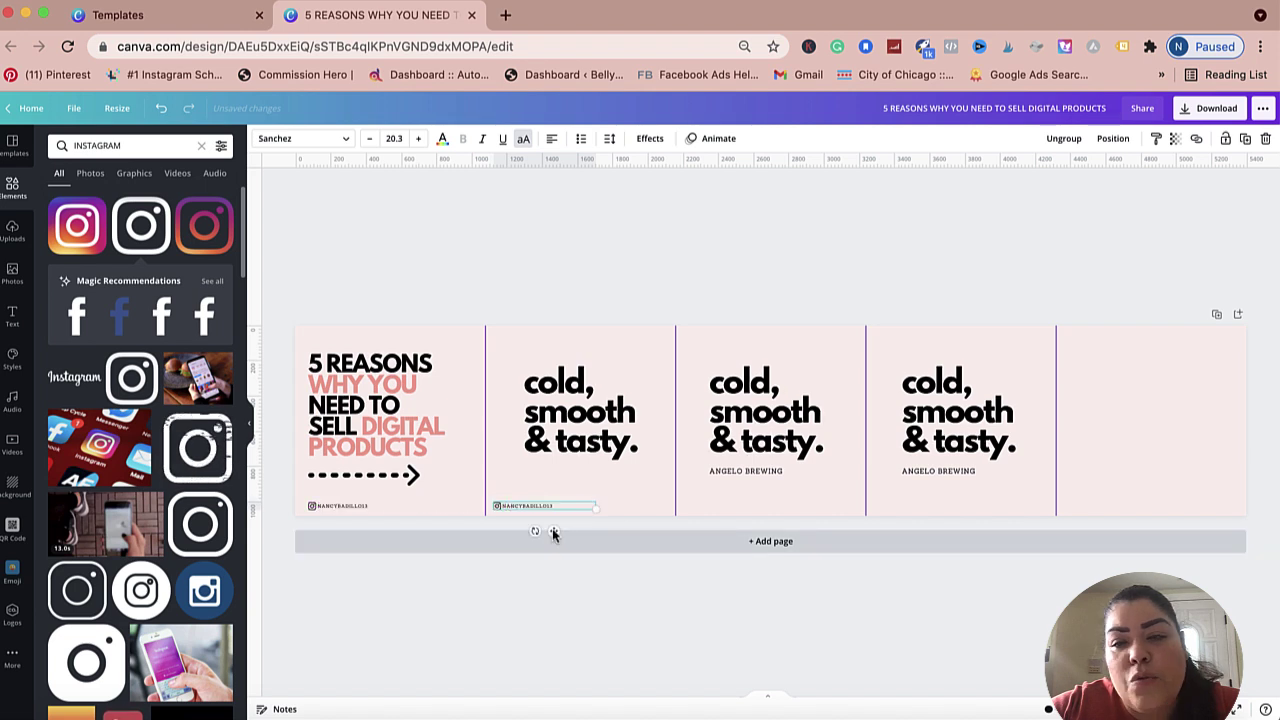
pyautogui.moveTo(553, 531); pyautogui.dragTo(749, 536)
pyautogui.click(1244, 140)
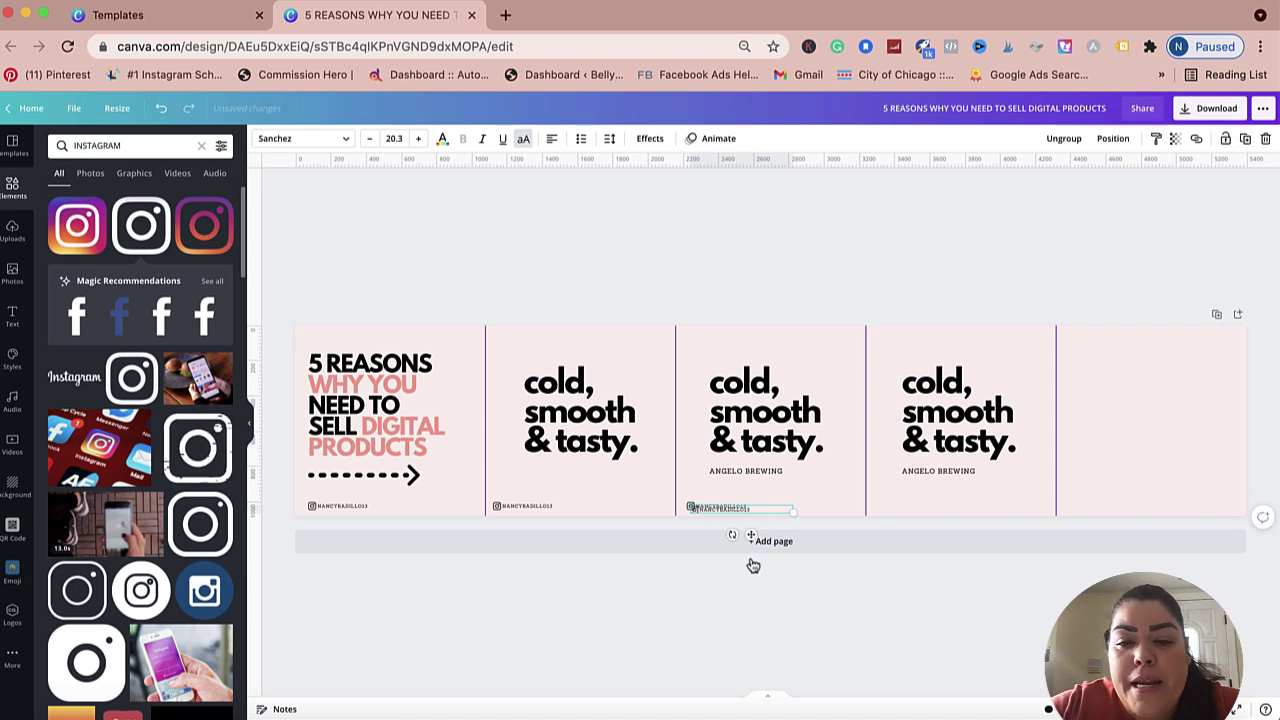
pyautogui.moveTo(877, 503); pyautogui.dragTo(937, 540)
pyautogui.click(982, 230)
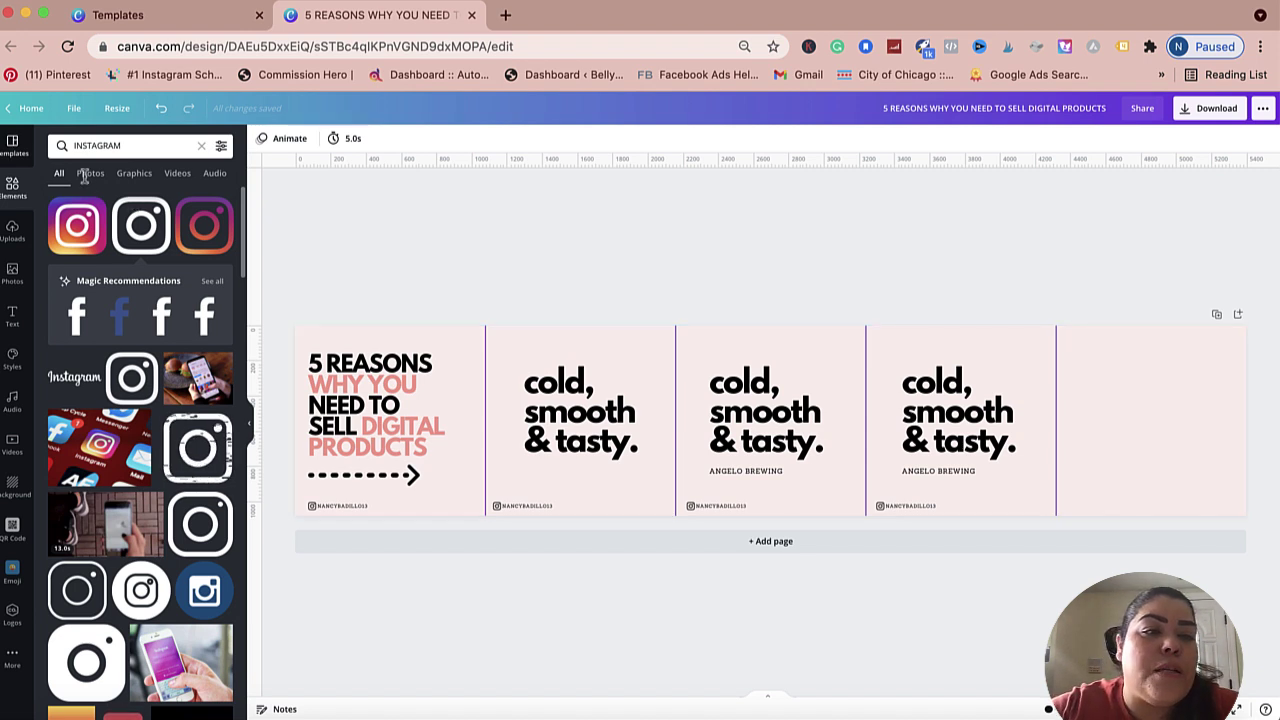
# Step: Search the elements for "FOOD PNG" and browse the results for a cut-out food image
pyautogui.click(115, 143)
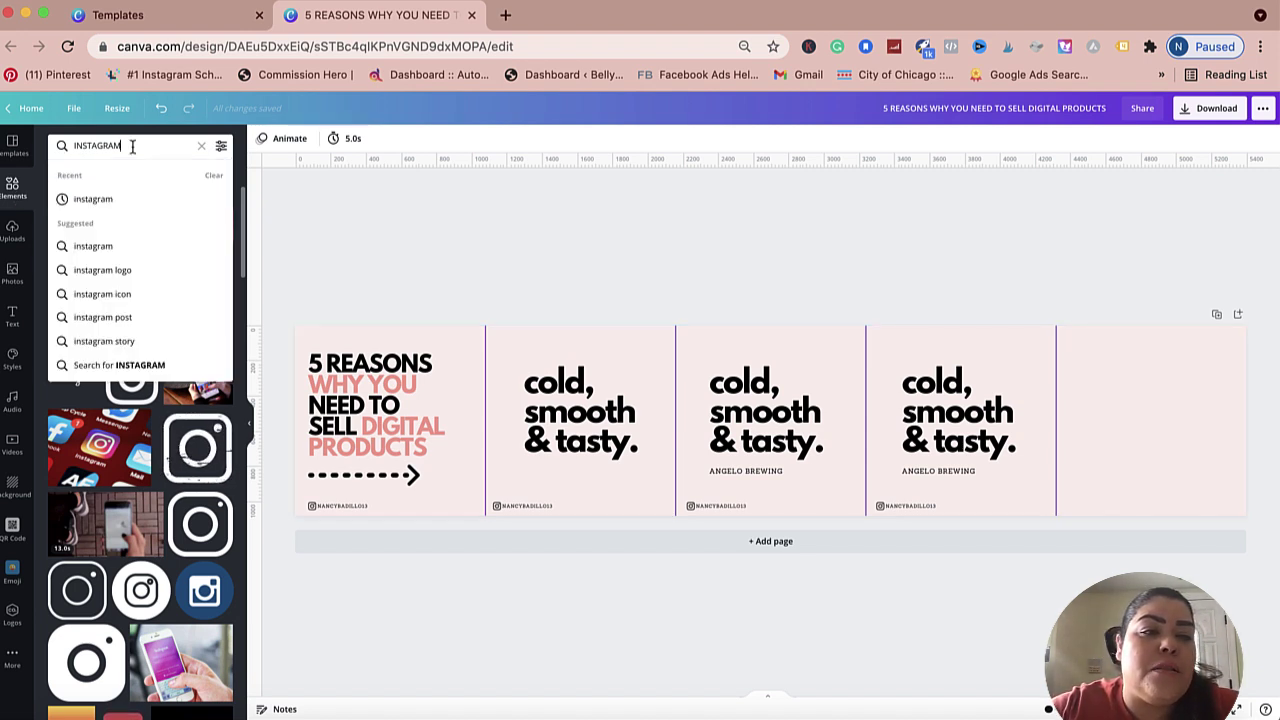
pyautogui.doubleClick(130, 143)
pyautogui.press('BackSpace')
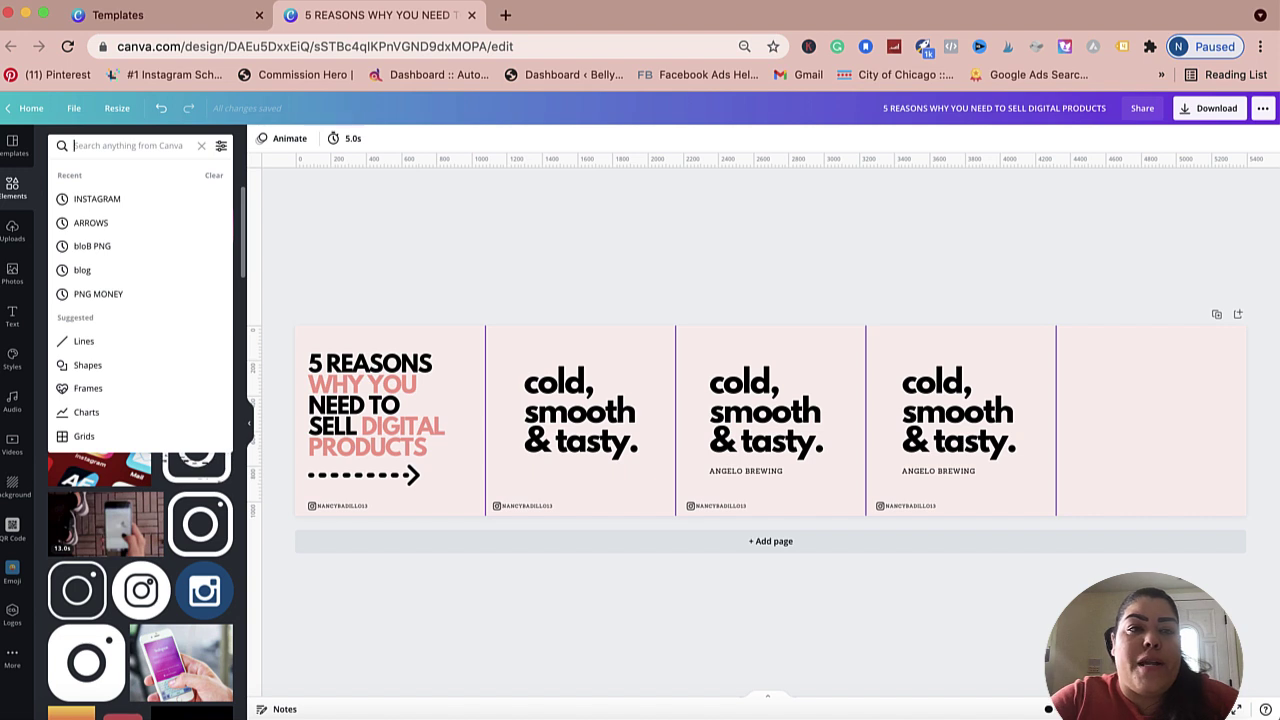
pyautogui.write('FOOD')
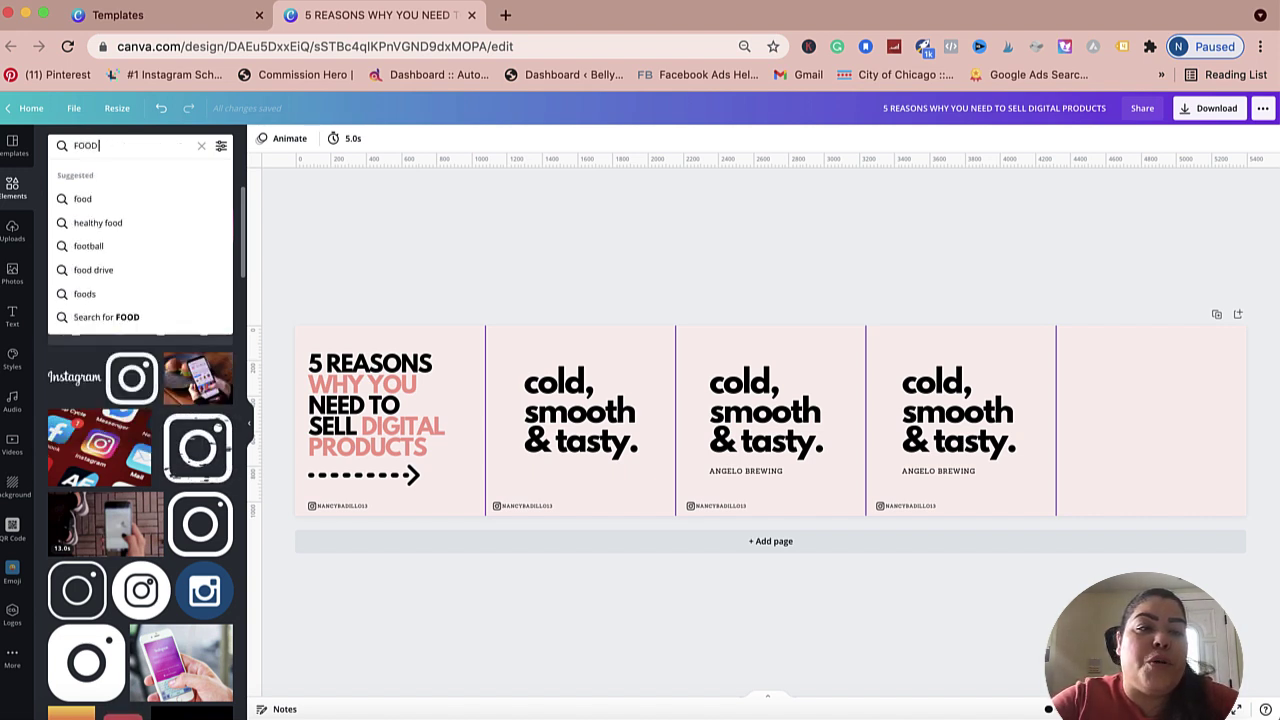
pyautogui.write(' PNG')
pyautogui.press('Return')
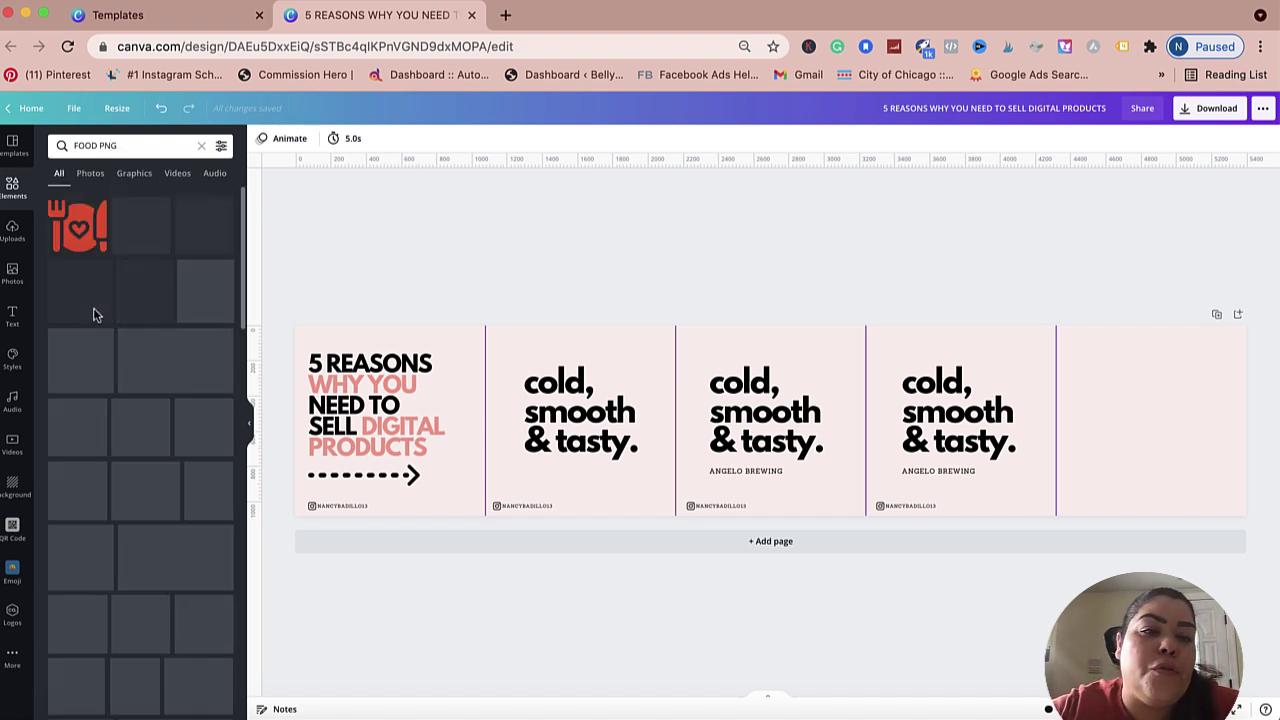
pyautogui.scroll(-3, 105, 395)
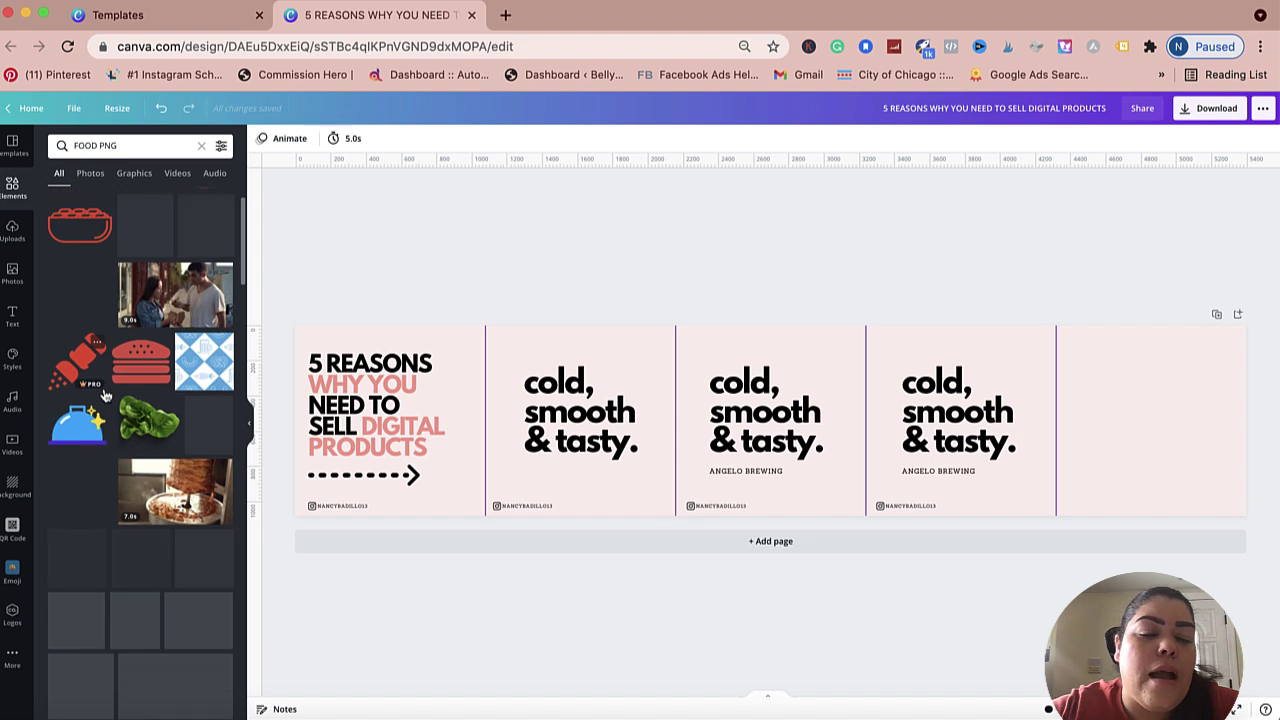
pyautogui.scroll(3, 105, 395)
pyautogui.scroll(-2, 105, 395)
pyautogui.scroll(-10, 105, 395)
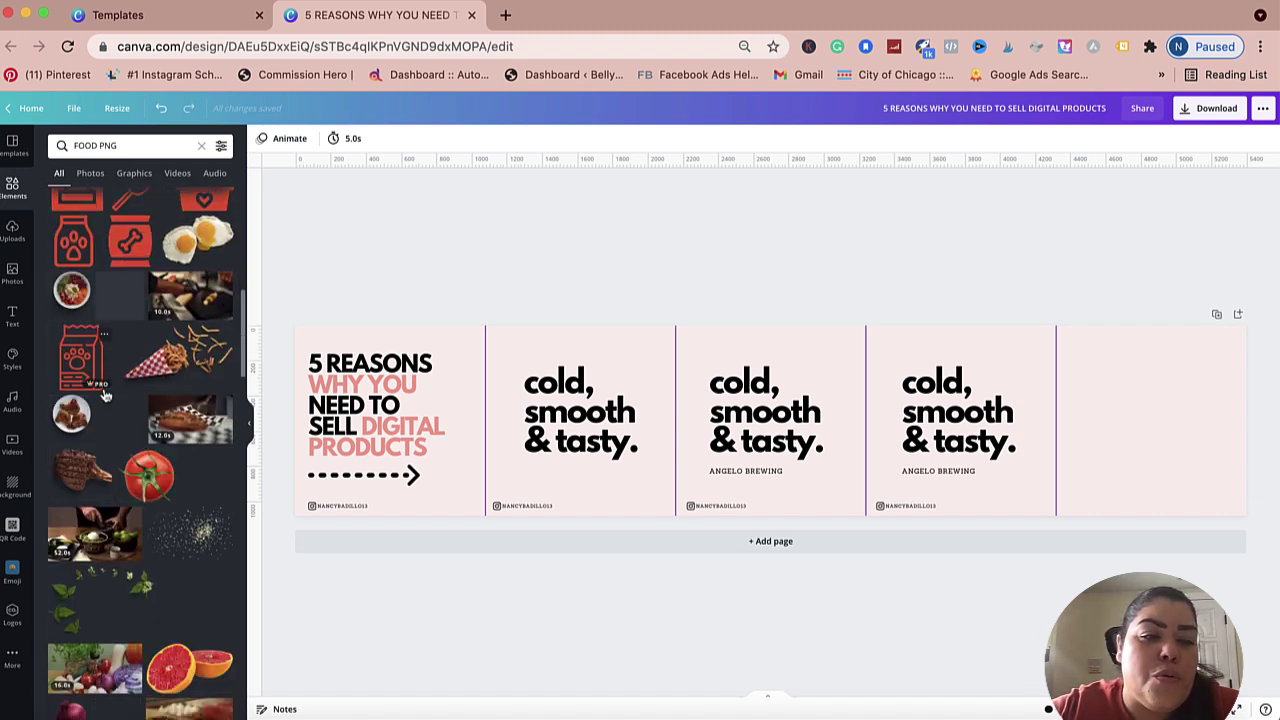
pyautogui.scroll(-2, 105, 395)
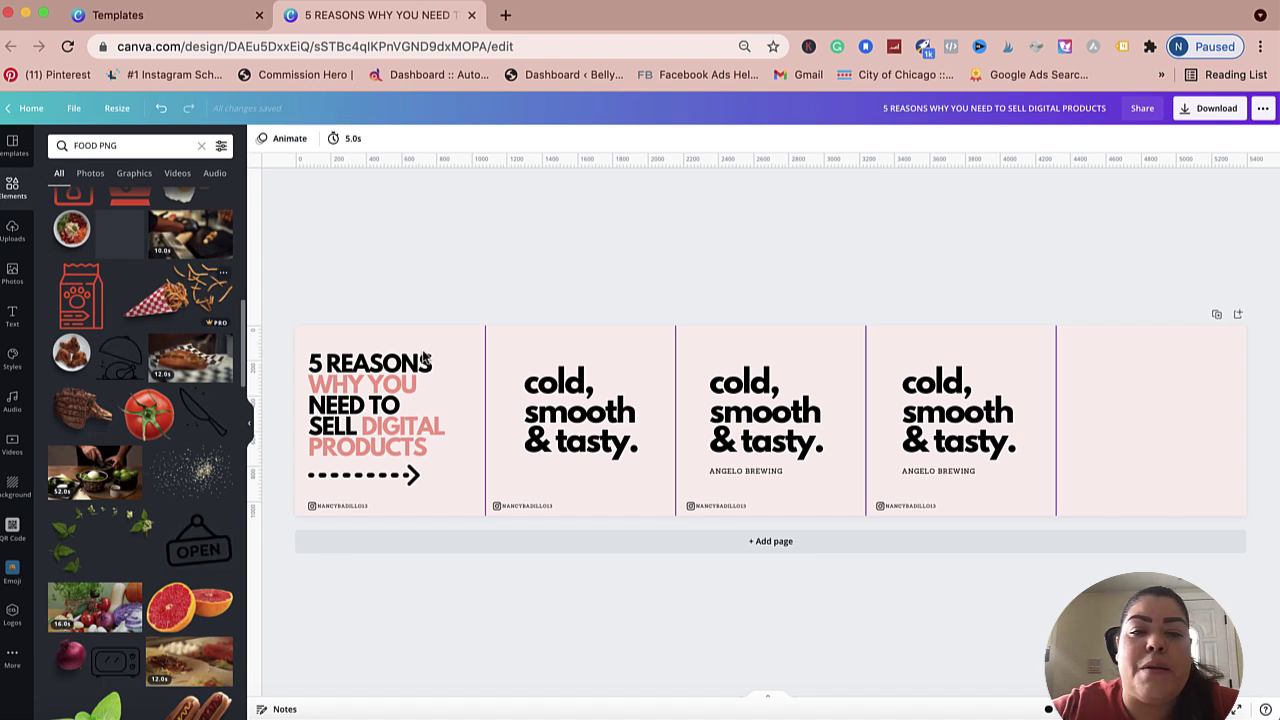
# Step: Try the french fries cone image across the boundary of the fourth and fifth sections, and delete it
pyautogui.click(198, 540)
pyautogui.click(180, 300)
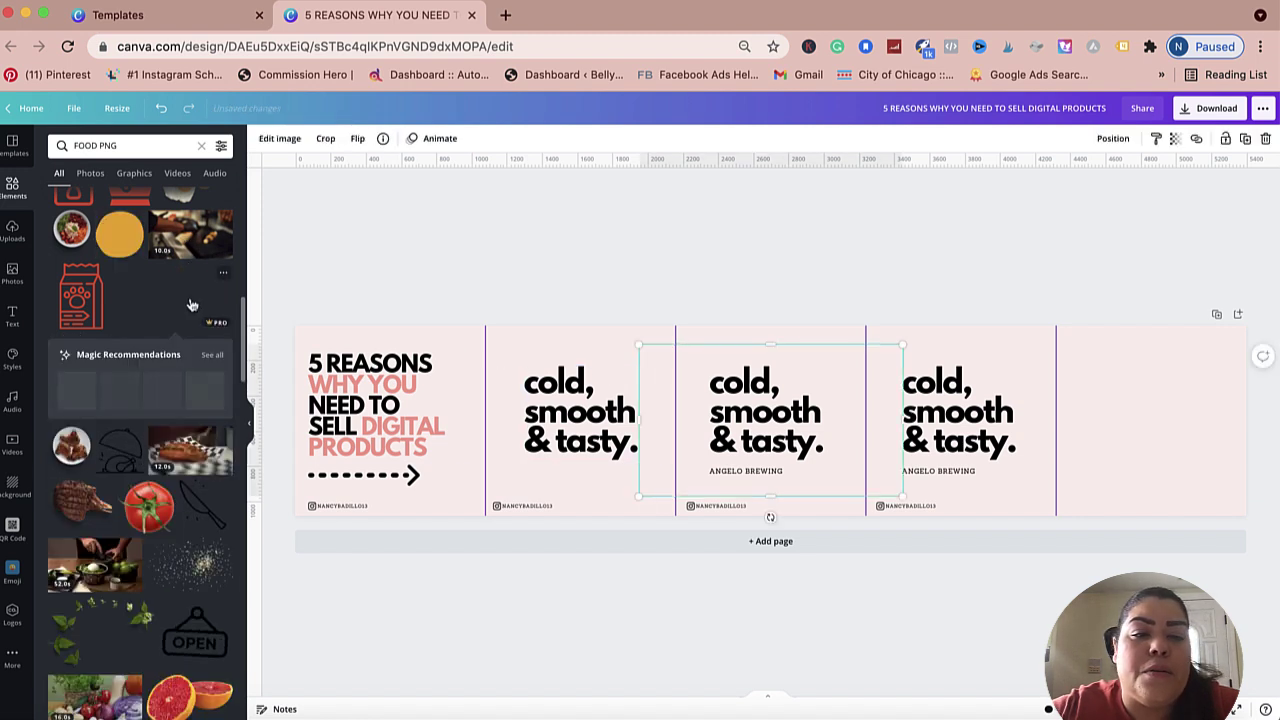
pyautogui.moveTo(704, 462); pyautogui.dragTo(984, 521)
pyautogui.click(1062, 207)
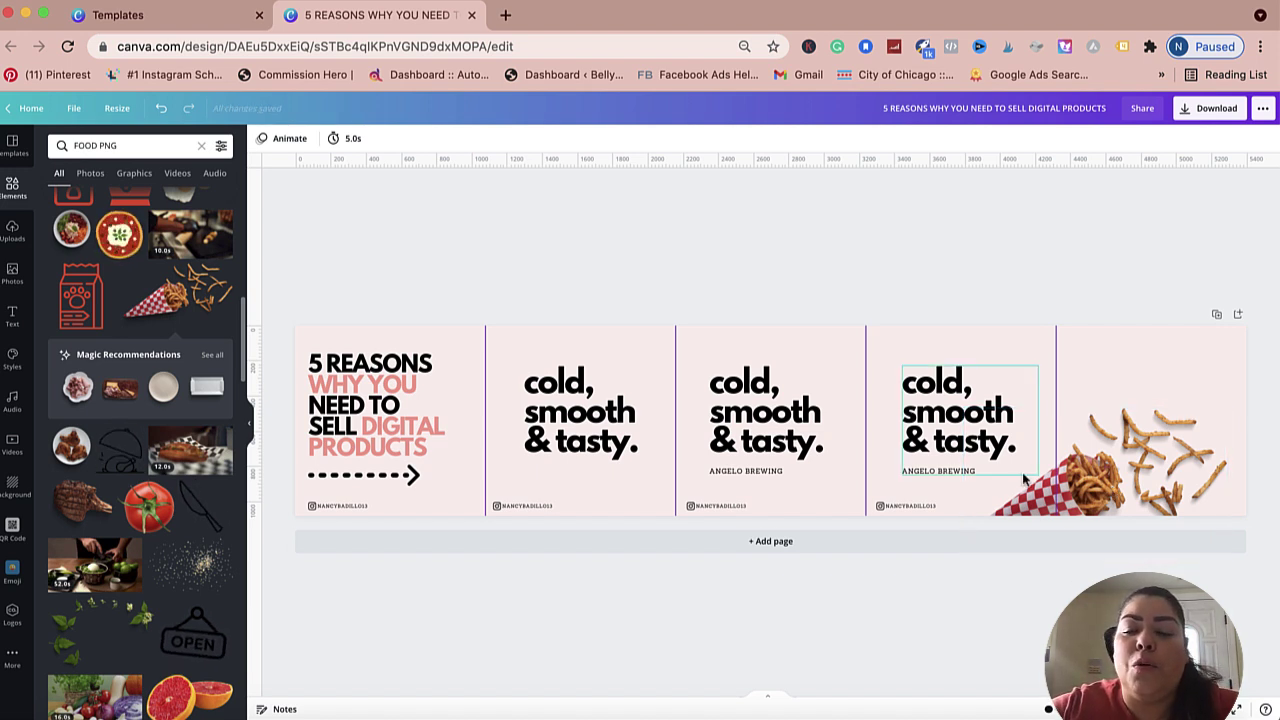
pyautogui.click(1188, 458)
pyautogui.moveTo(1188, 458); pyautogui.dragTo(1190, 410)
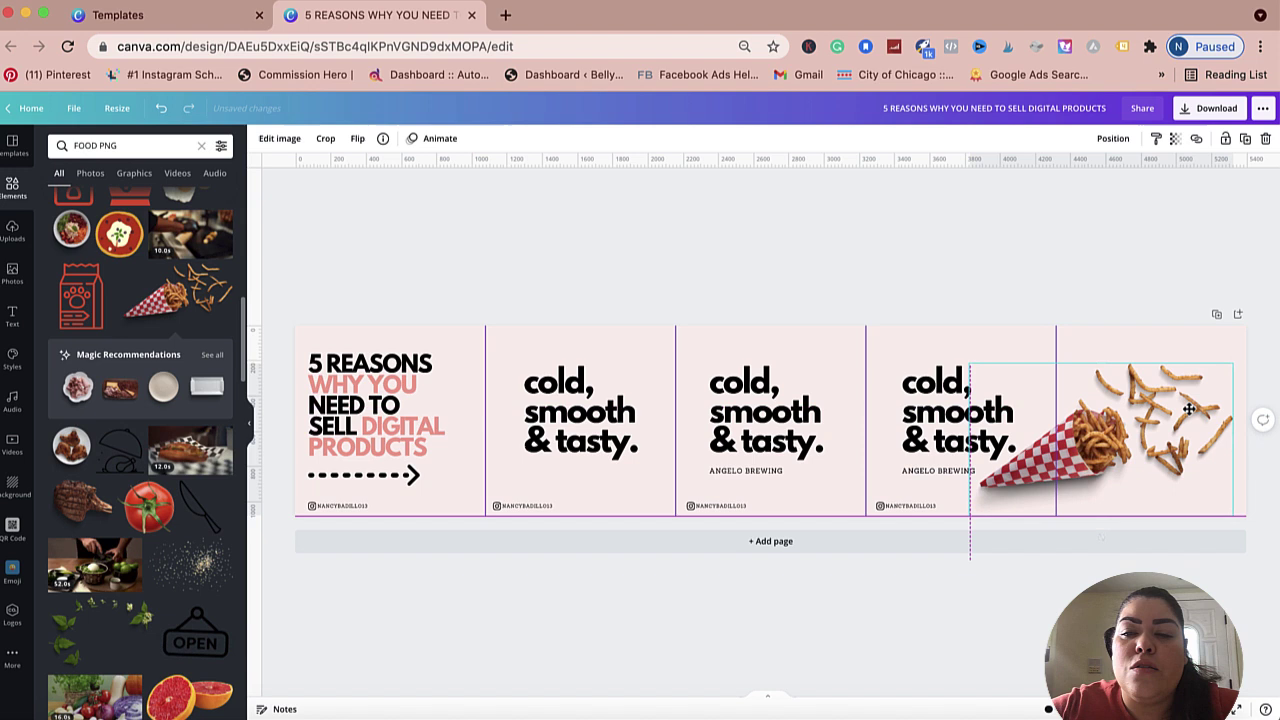
pyautogui.press('Delete')
pyautogui.scroll(-5, 155, 540)
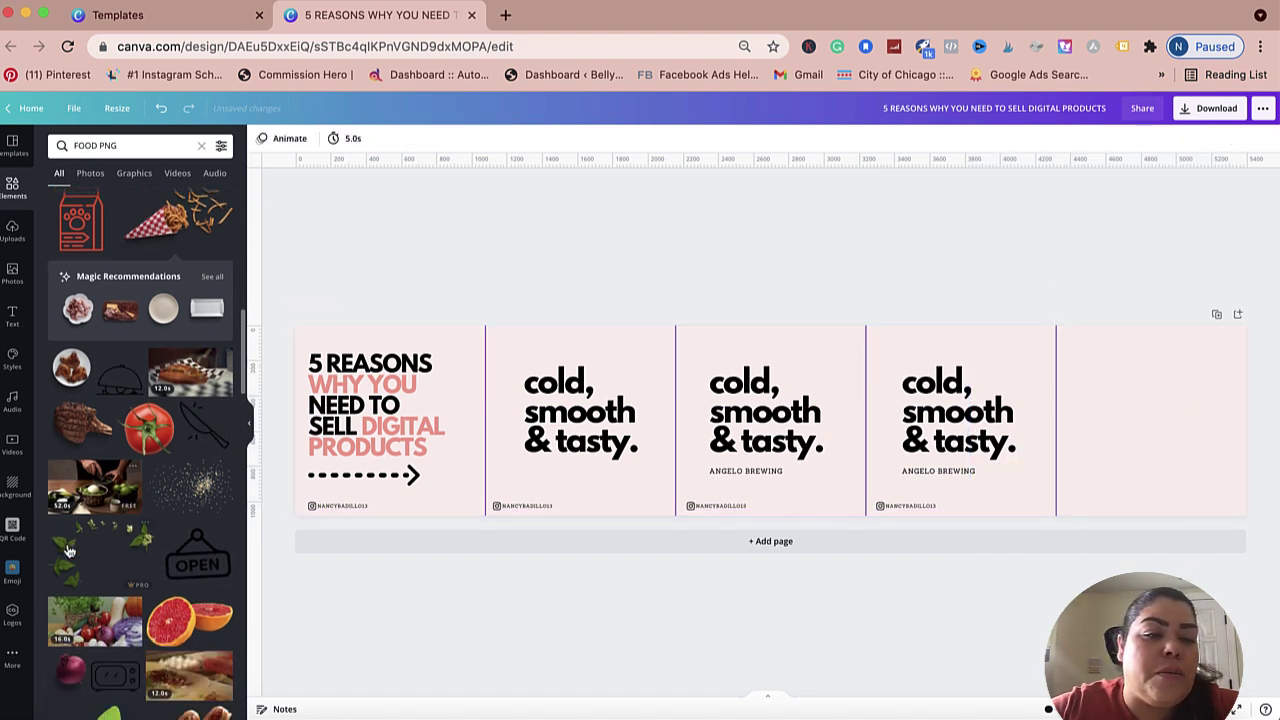
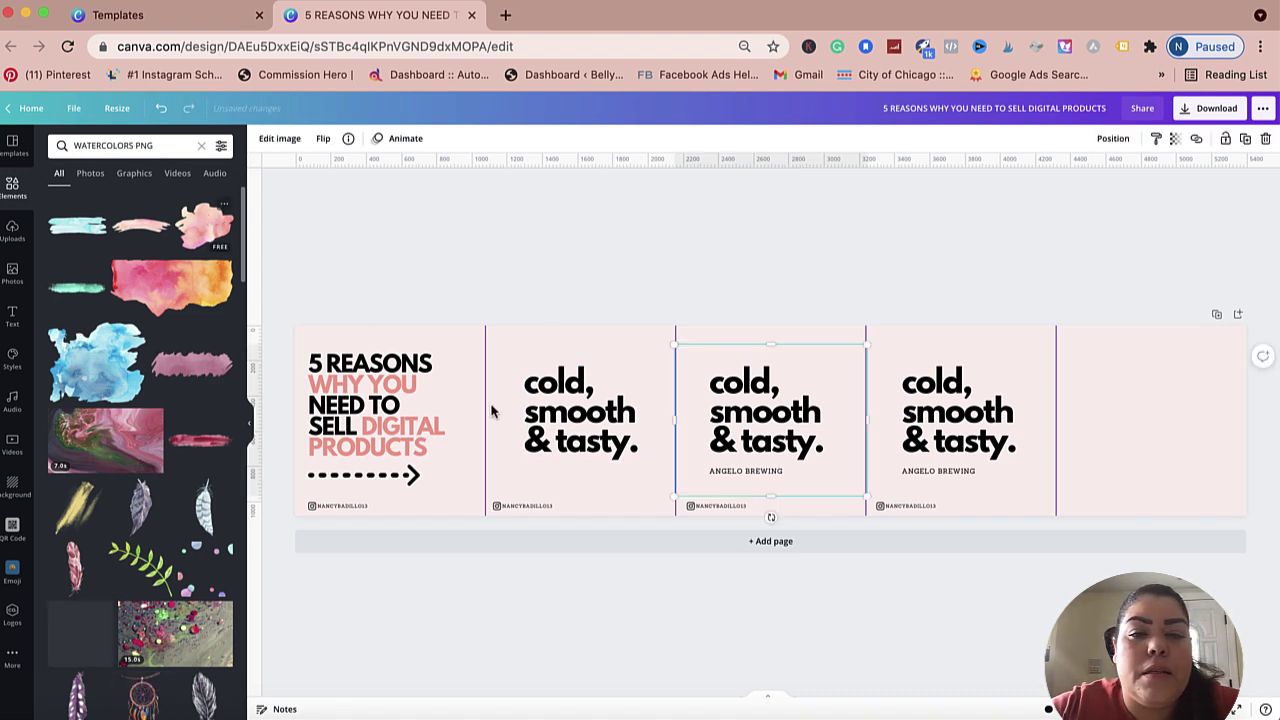
# Step: Place the pink watercolor blot over the top edge between the third and fourth sections, and shift the third section's text group slightly left and up
pyautogui.click(203, 228)
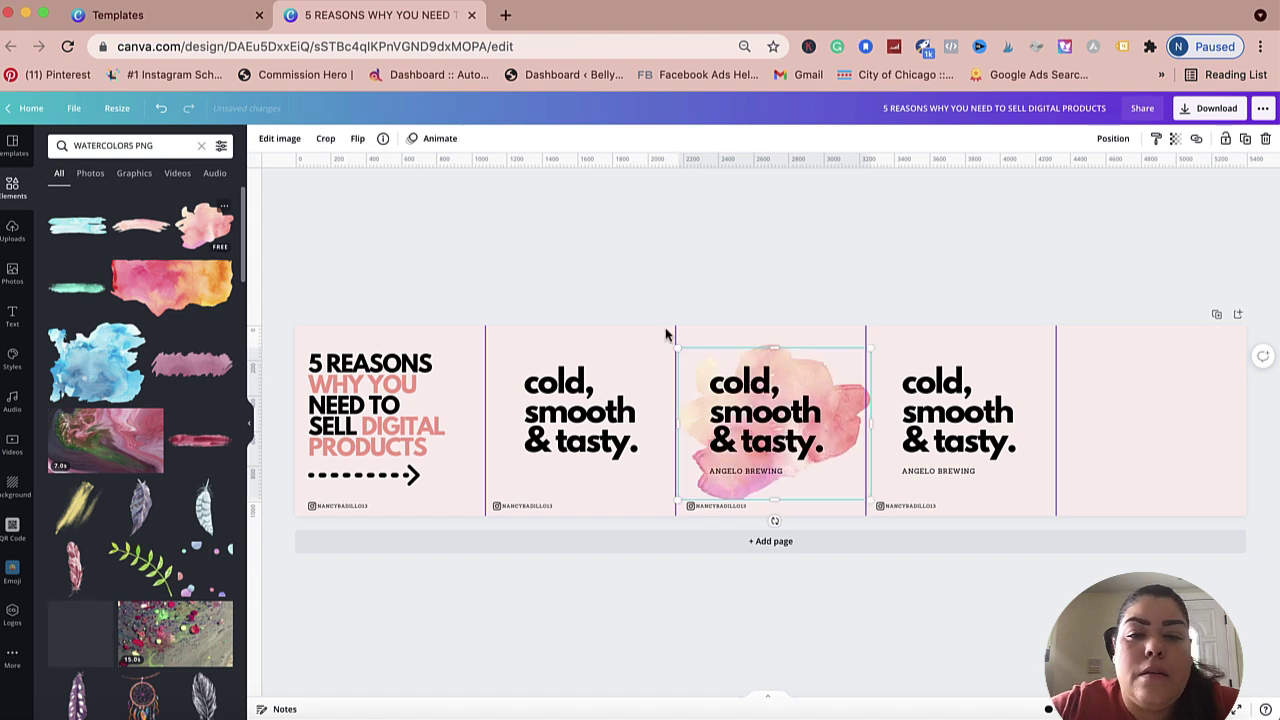
pyautogui.moveTo(800, 362); pyautogui.dragTo(775, 387)
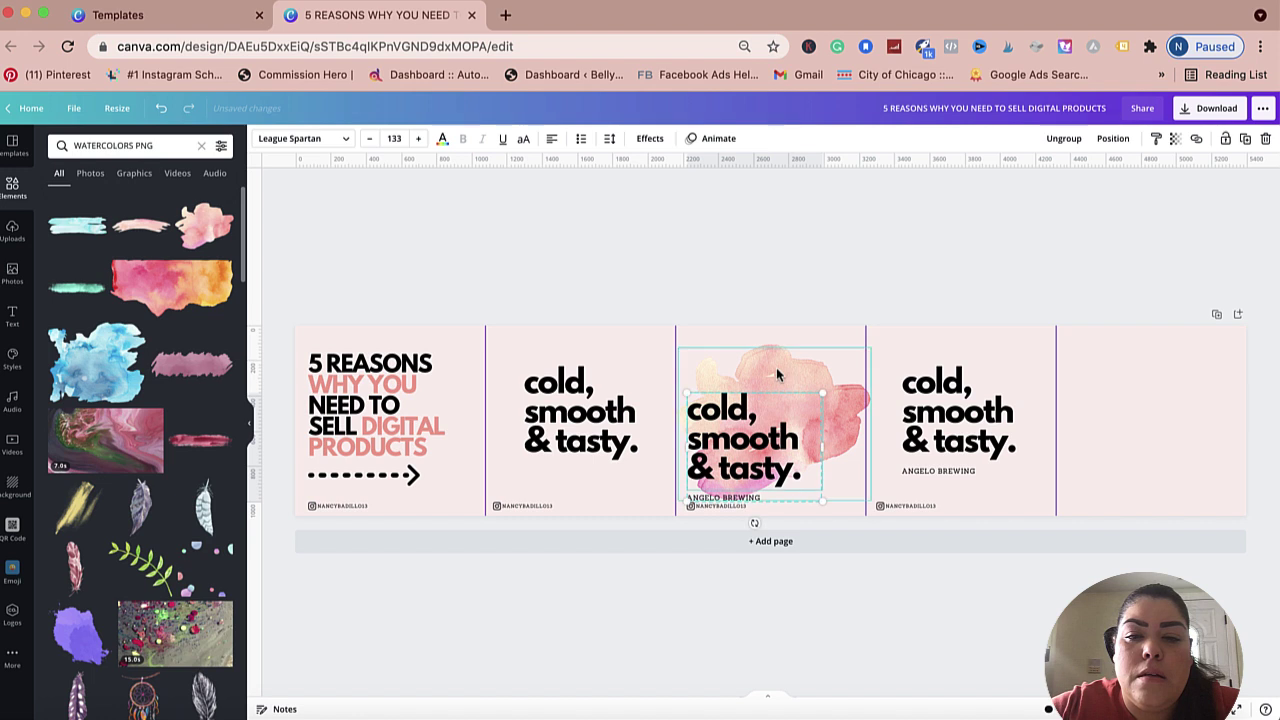
pyautogui.click(771, 518)
pyautogui.moveTo(852, 359); pyautogui.dragTo(872, 277)
pyautogui.click(697, 246)
pyautogui.moveTo(716, 422)
pyautogui.mouseDown()
pyautogui.moveTo(718, 392)
pyautogui.moveTo(720, 424)
pyautogui.mouseUp()
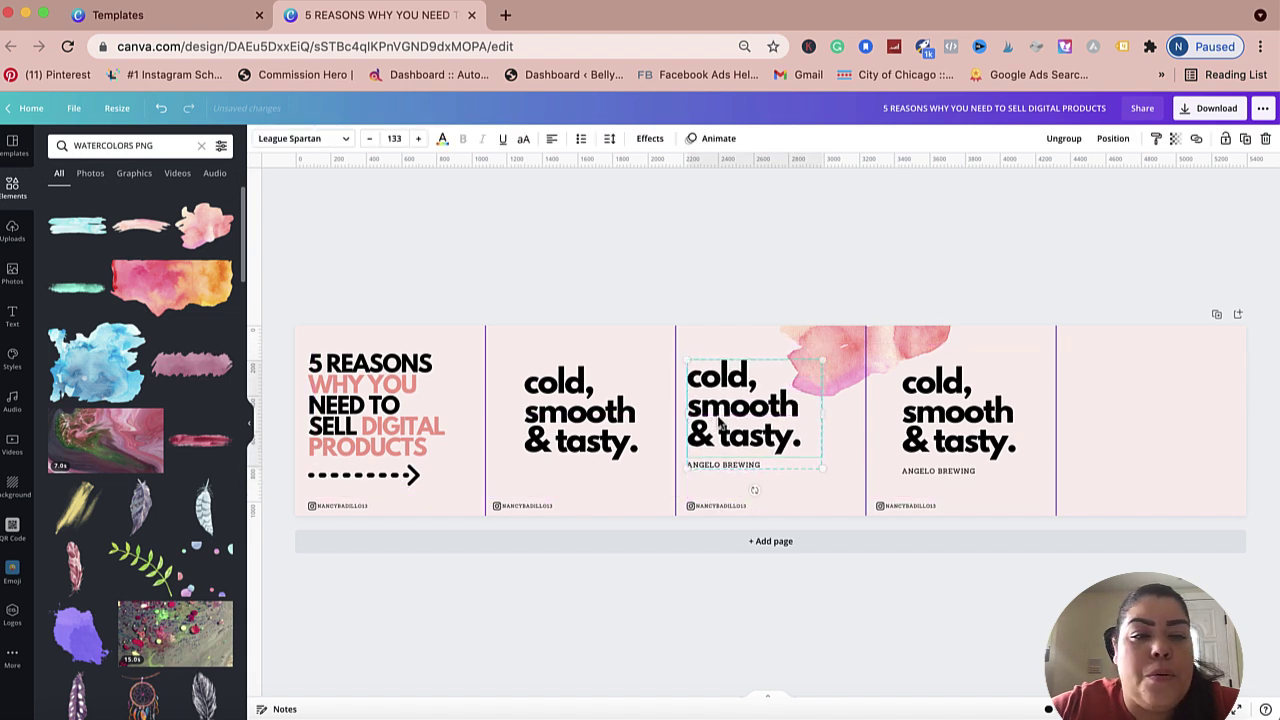
# Step: Duplicate the pink watercolor blot and place the copy over the bottom edge between the fourth and fifth sections
pyautogui.scroll(-2, 189, 325)
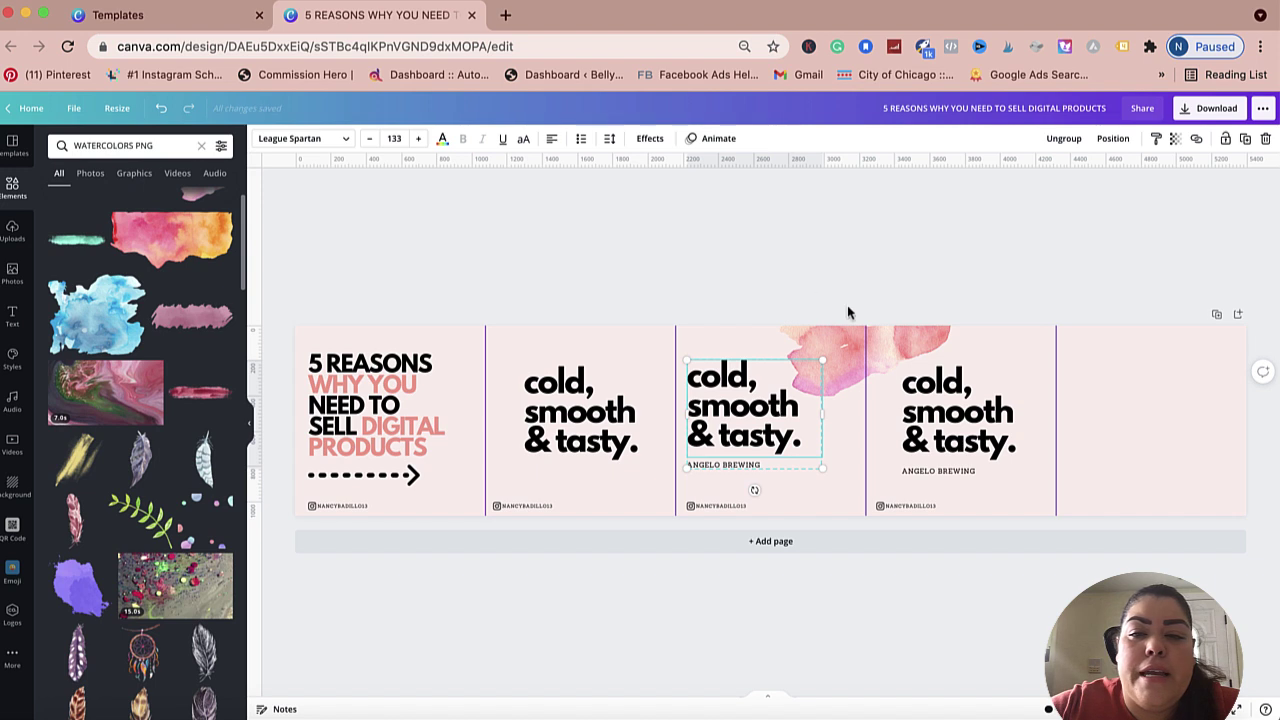
pyautogui.click(848, 347)
pyautogui.click(1249, 145)
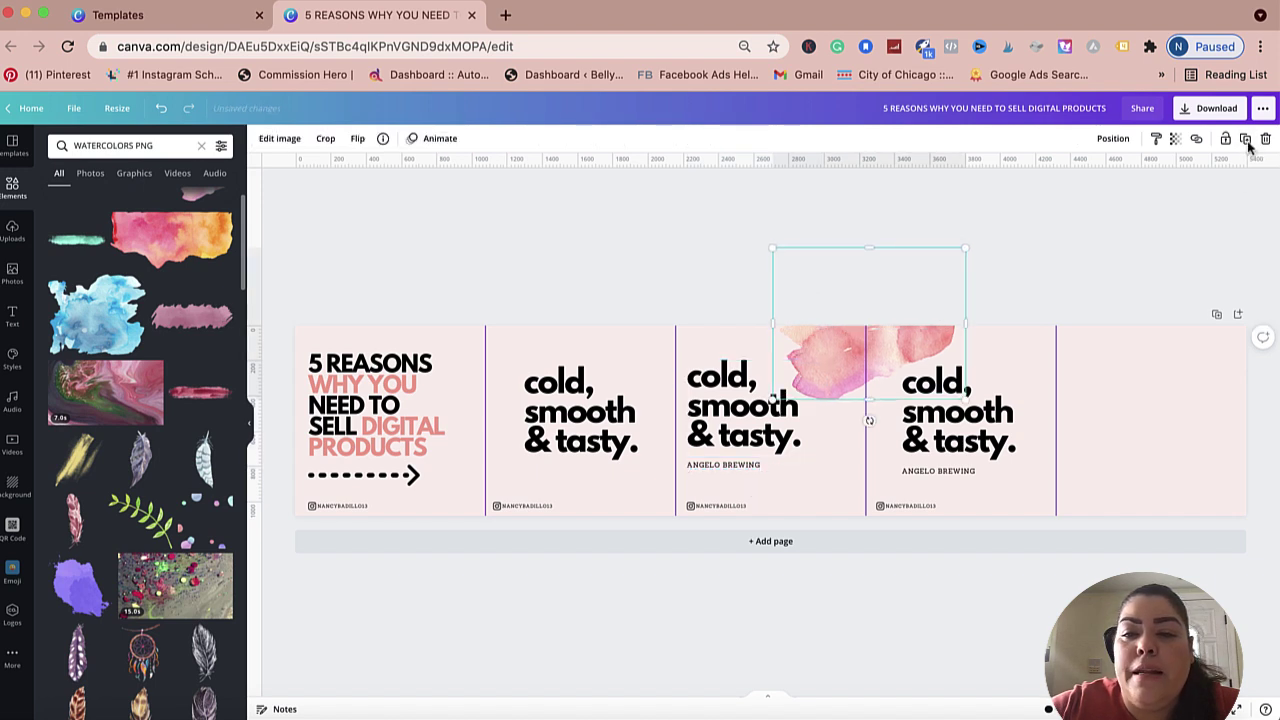
pyautogui.moveTo(1022, 440); pyautogui.dragTo(1025, 581)
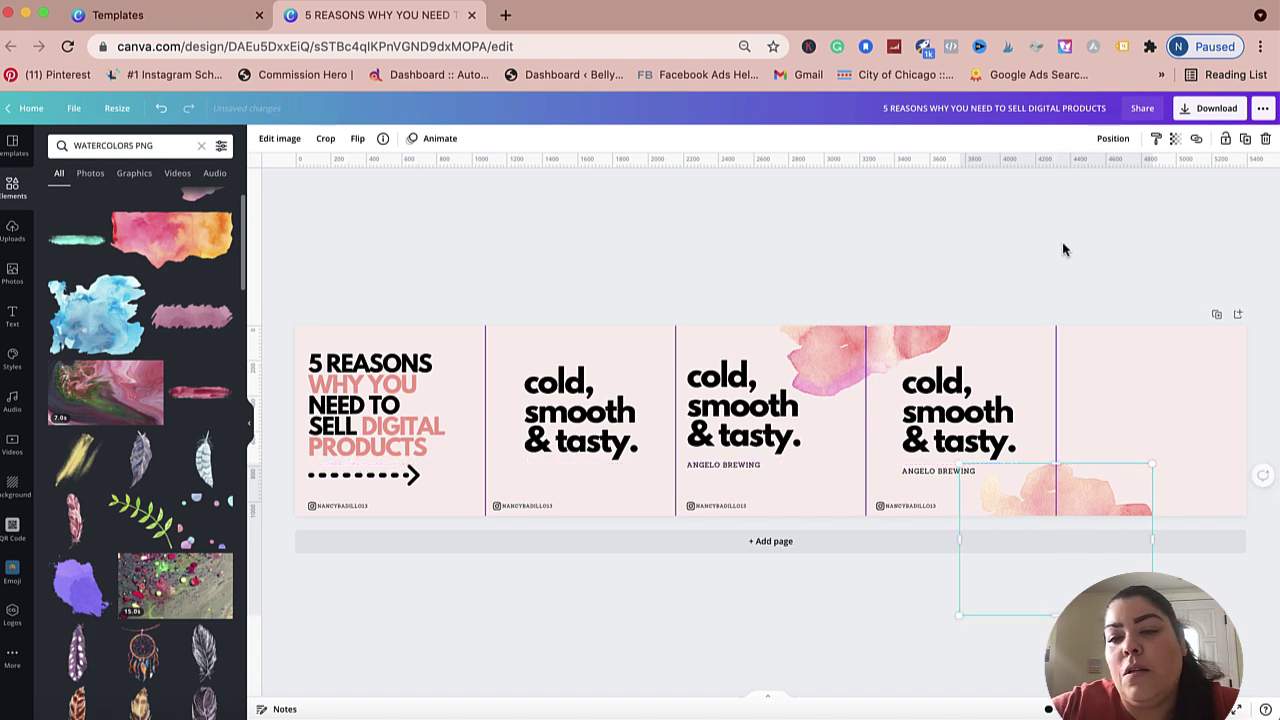
pyautogui.click(1163, 256)
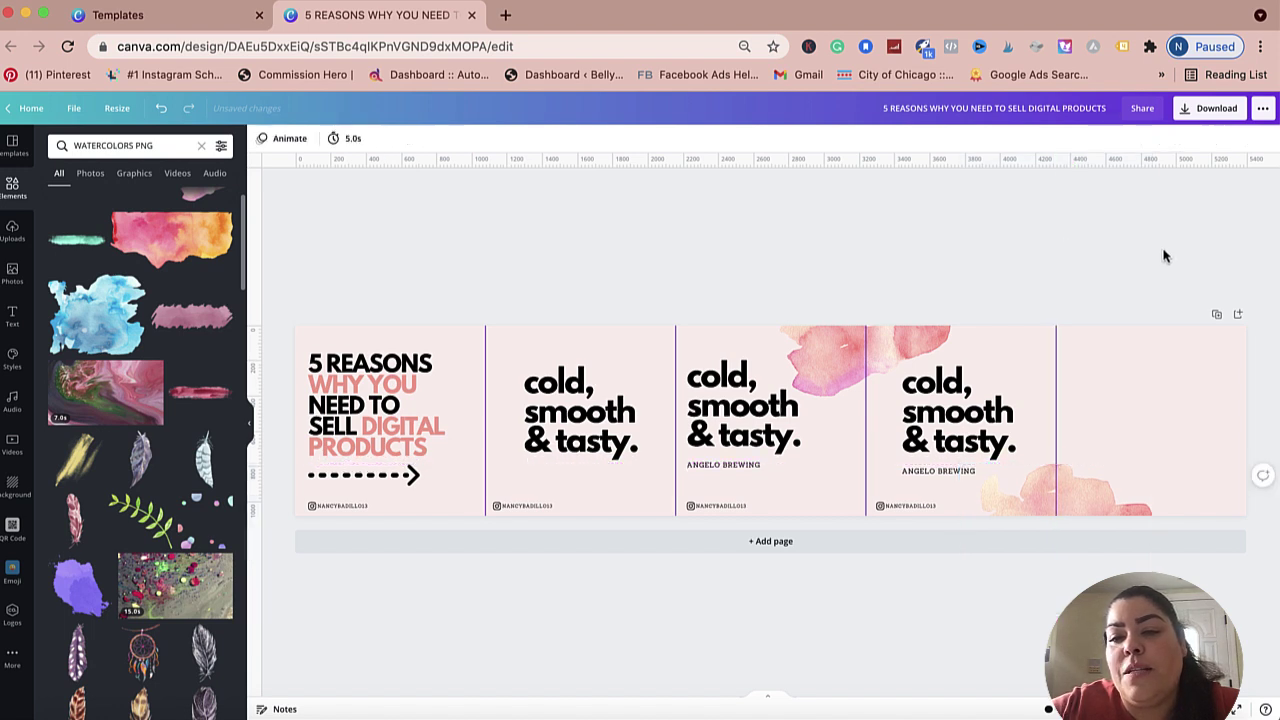
# Step: Duplicate the lower watercolor blot and place the copy over the top edge between the first and second sections
pyautogui.click(1087, 491)
pyautogui.click(1245, 139)
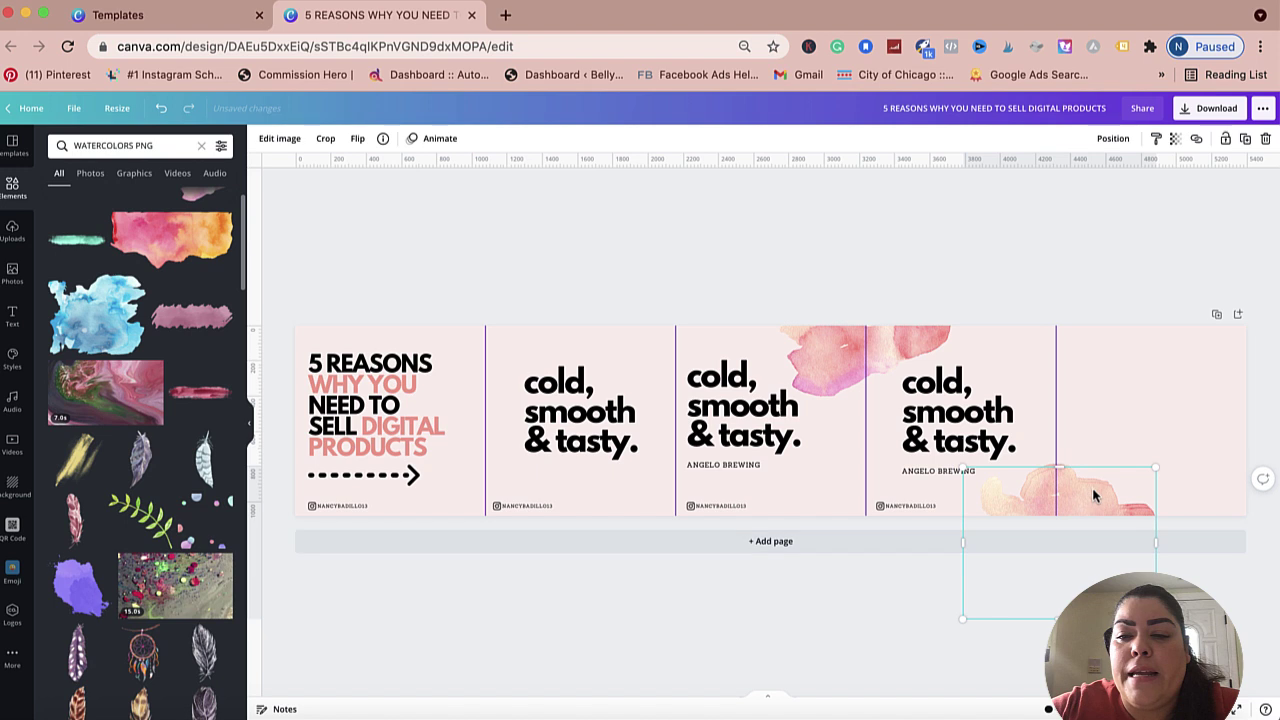
pyautogui.moveTo(1094, 491); pyautogui.dragTo(551, 258)
pyautogui.click(710, 233)
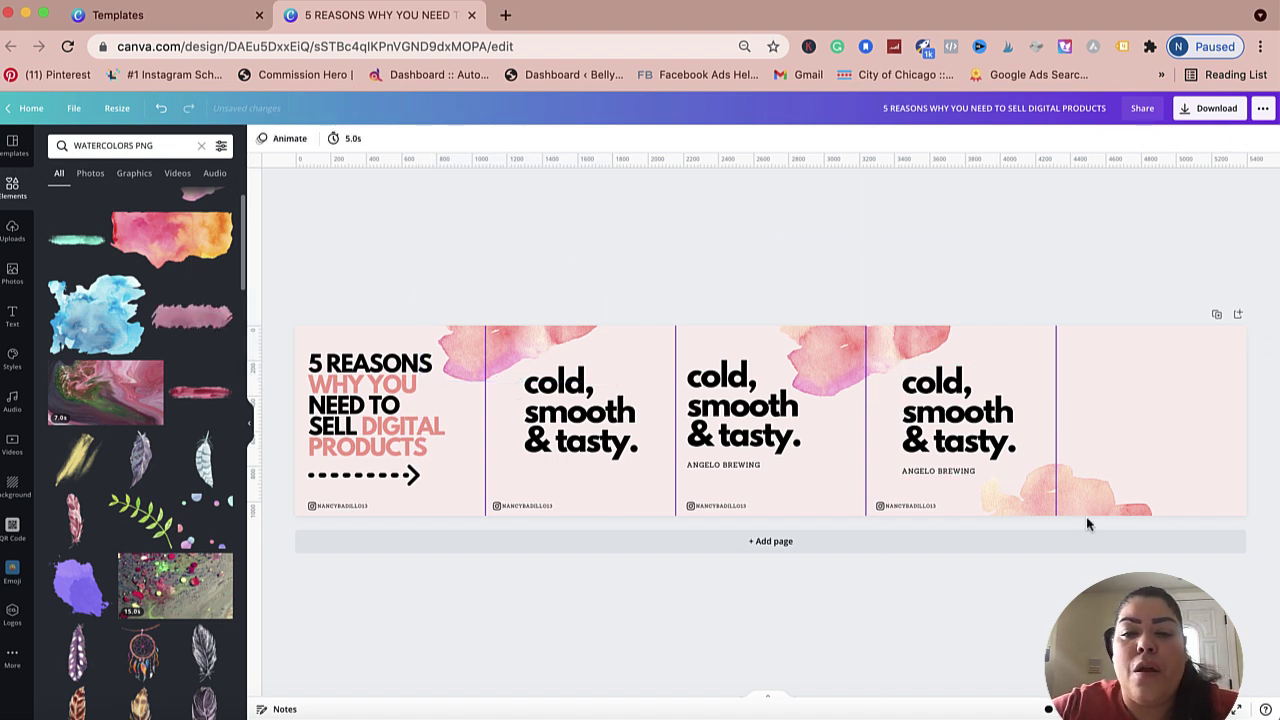
pyautogui.scroll(-8, 133, 512)
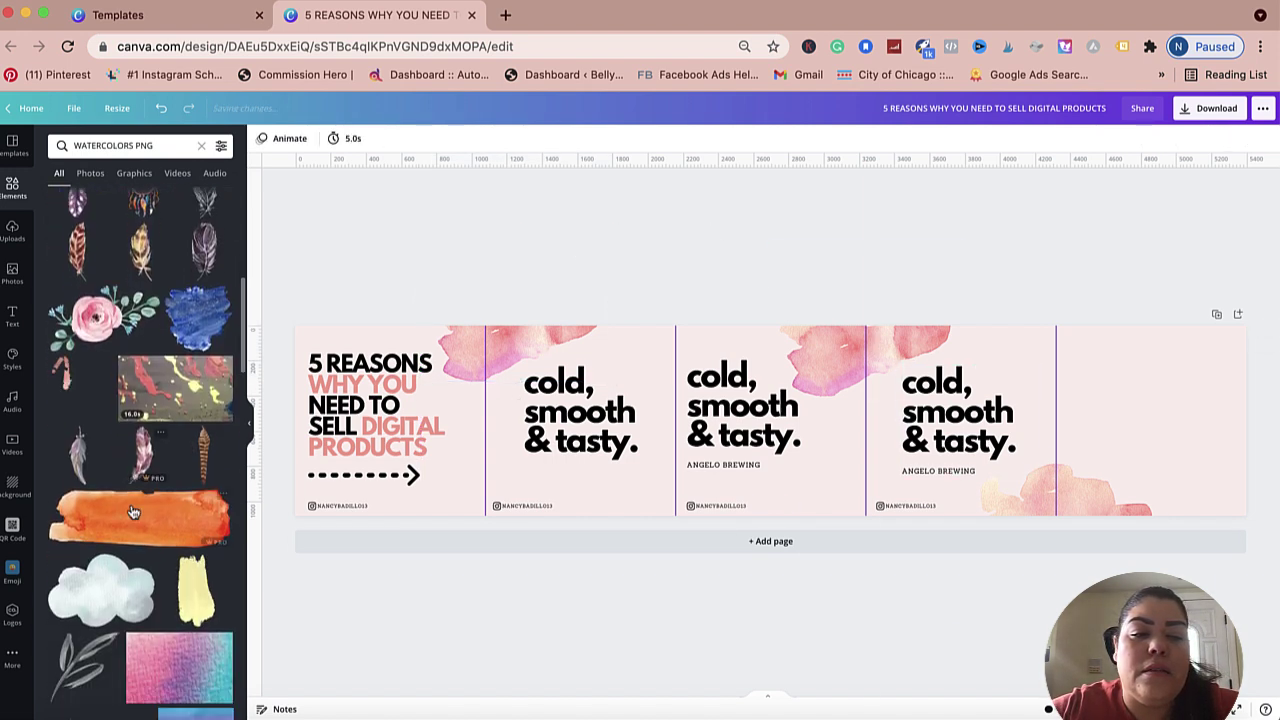
pyautogui.scroll(-8, 133, 512)
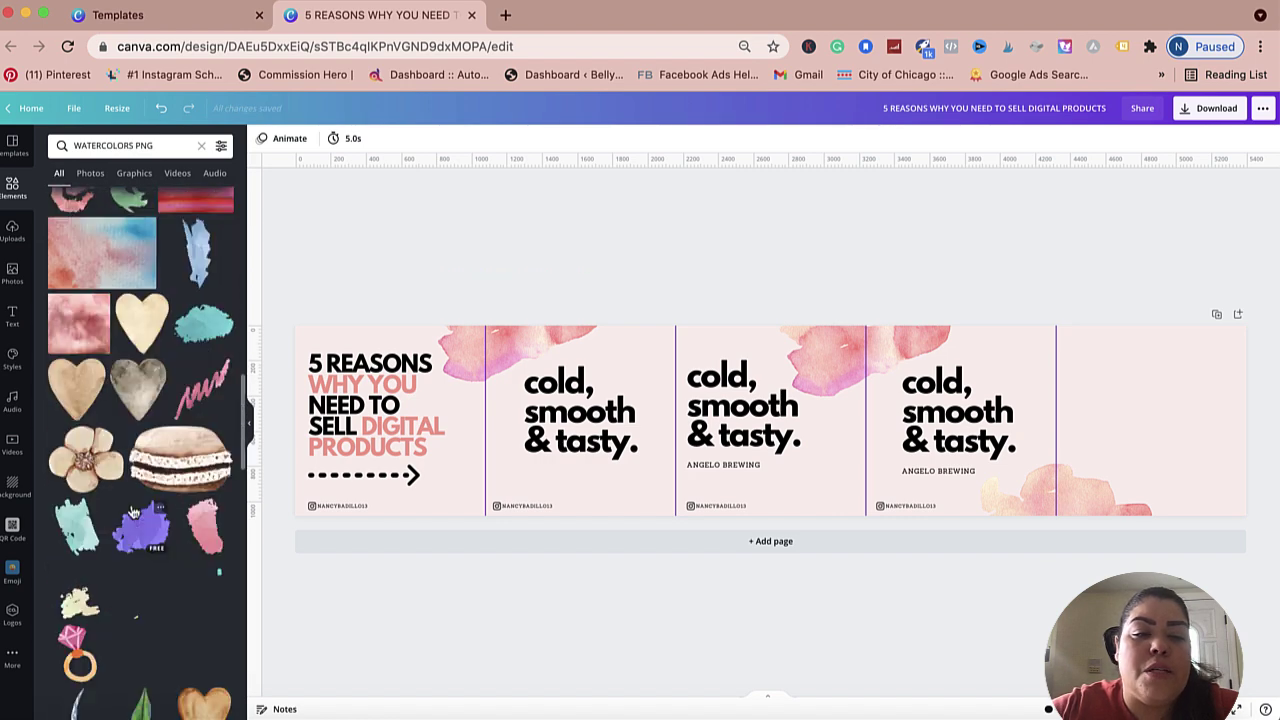
pyautogui.scroll(15, 133, 512)
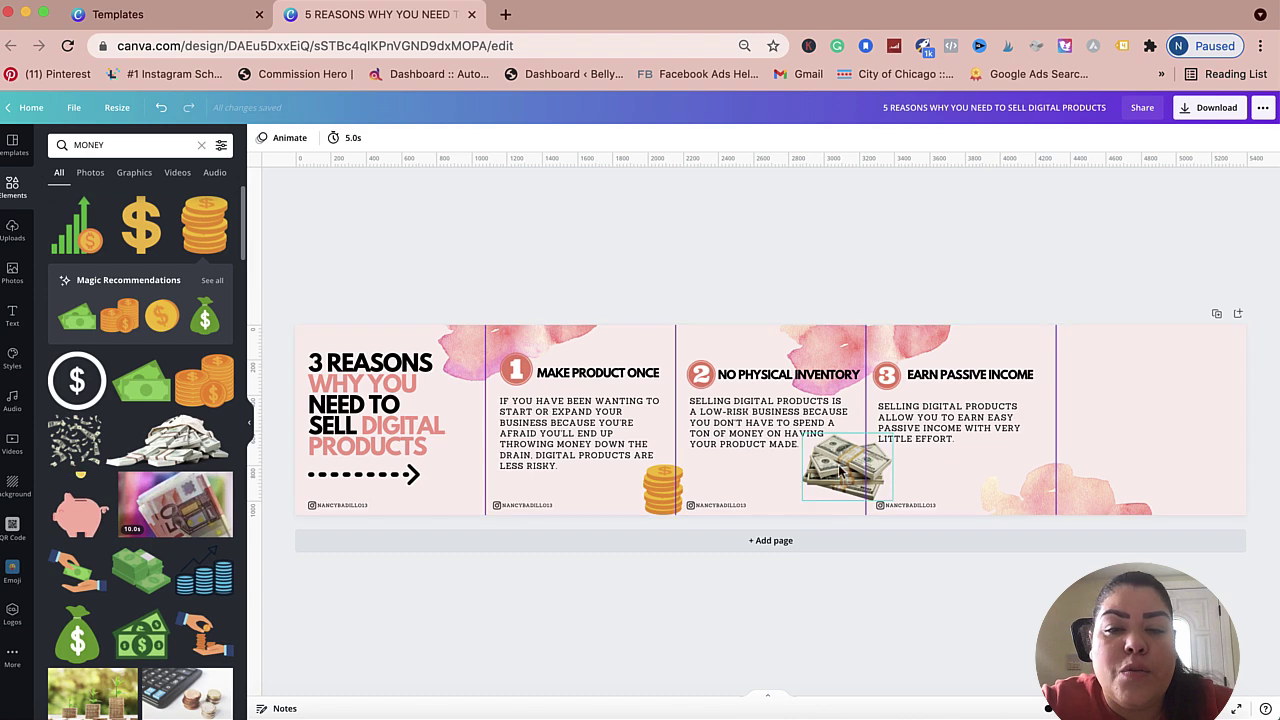
pyautogui.scroll(-3, 183, 533)
pyautogui.scroll(-10, 183, 533)
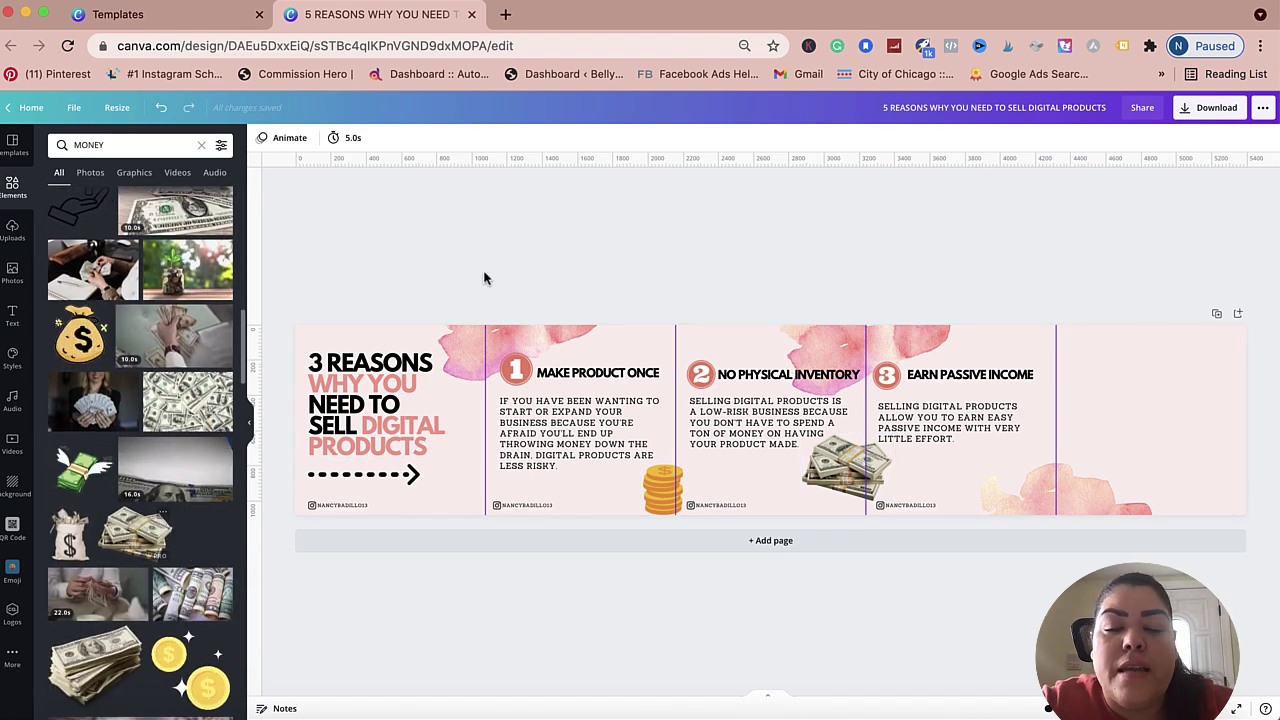
# Step: Search the elements for "NUMBERS" and browse the number graphics
pyautogui.click(120, 141)
pyautogui.doubleClick(120, 144)
pyautogui.write('NUMBERS')
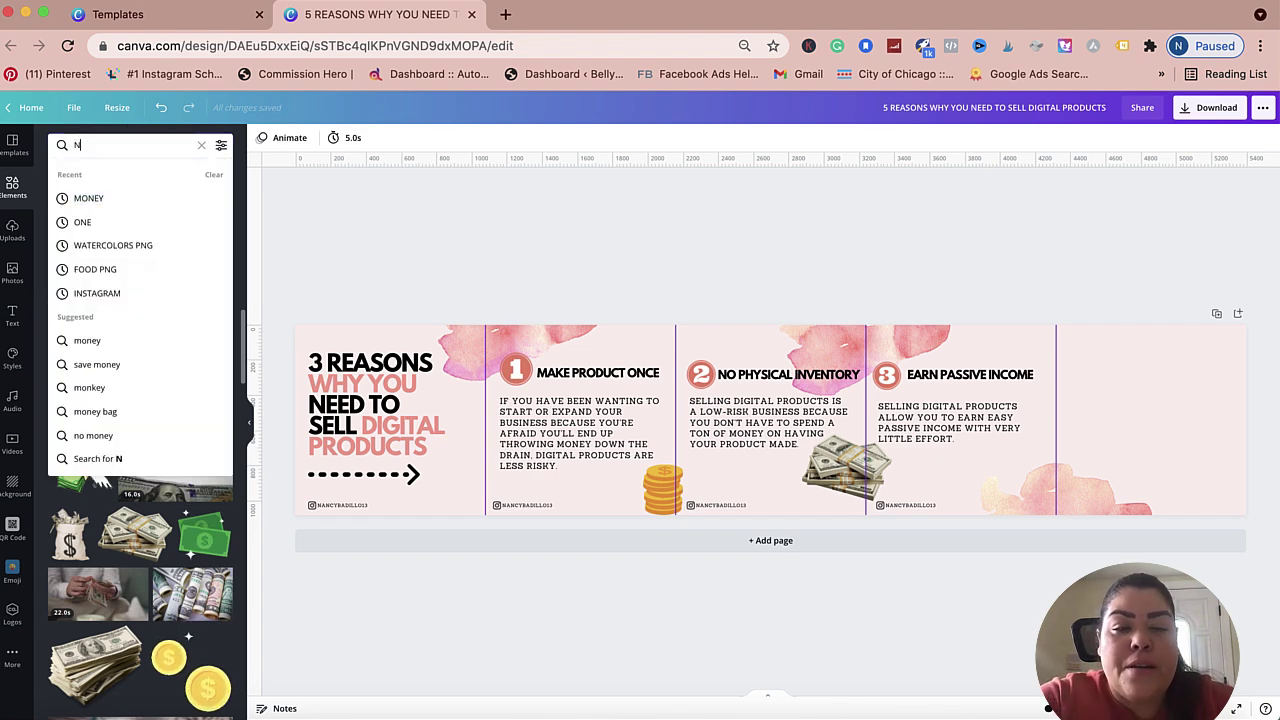
pyautogui.press('Return')
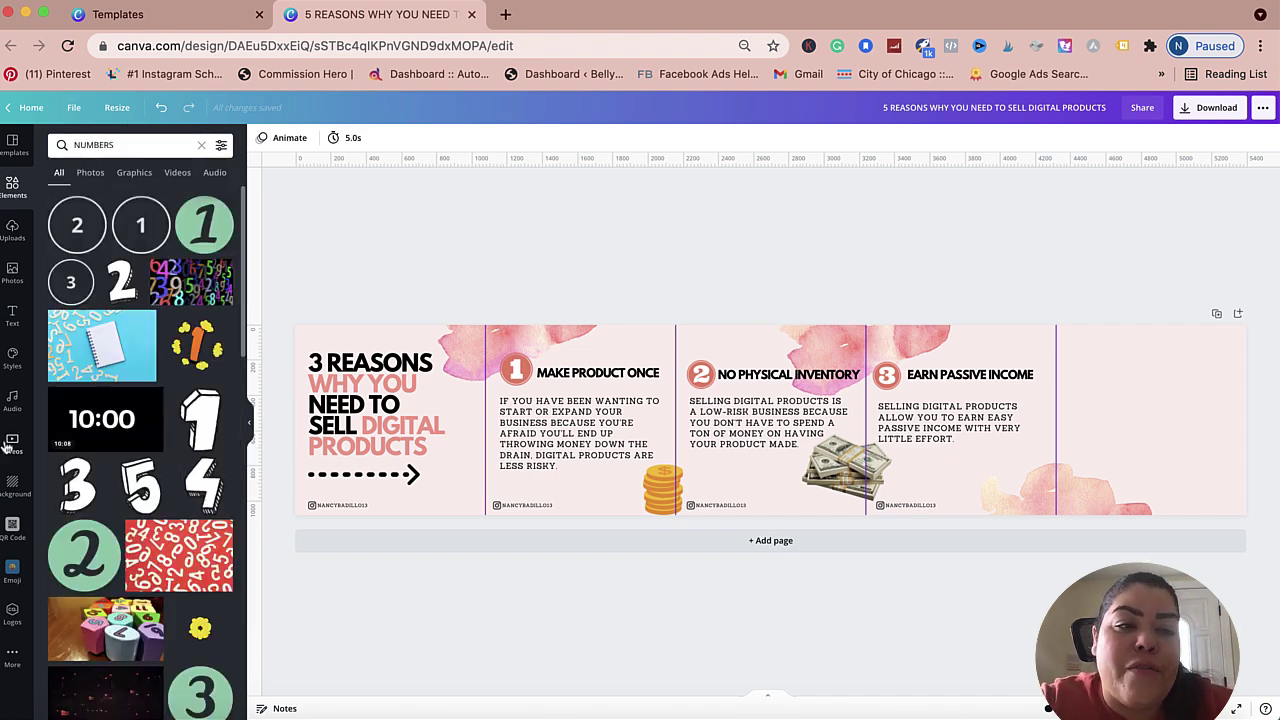
pyautogui.scroll(-3, 205, 625)
pyautogui.scroll(-1, 205, 625)
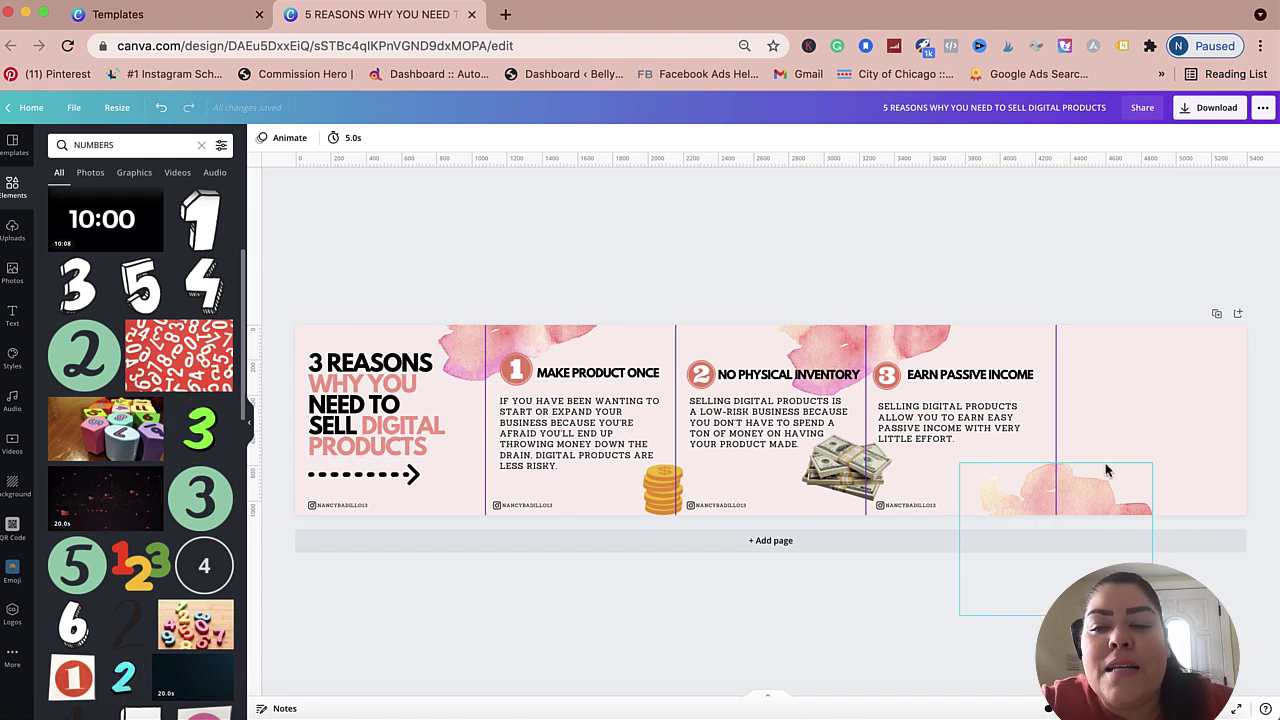
# Step: Insert the uploaded cutout portrait of the woman in pink, place it in the fifth section's lower right, and enlarge it to fill the section
pyautogui.click(12, 230)
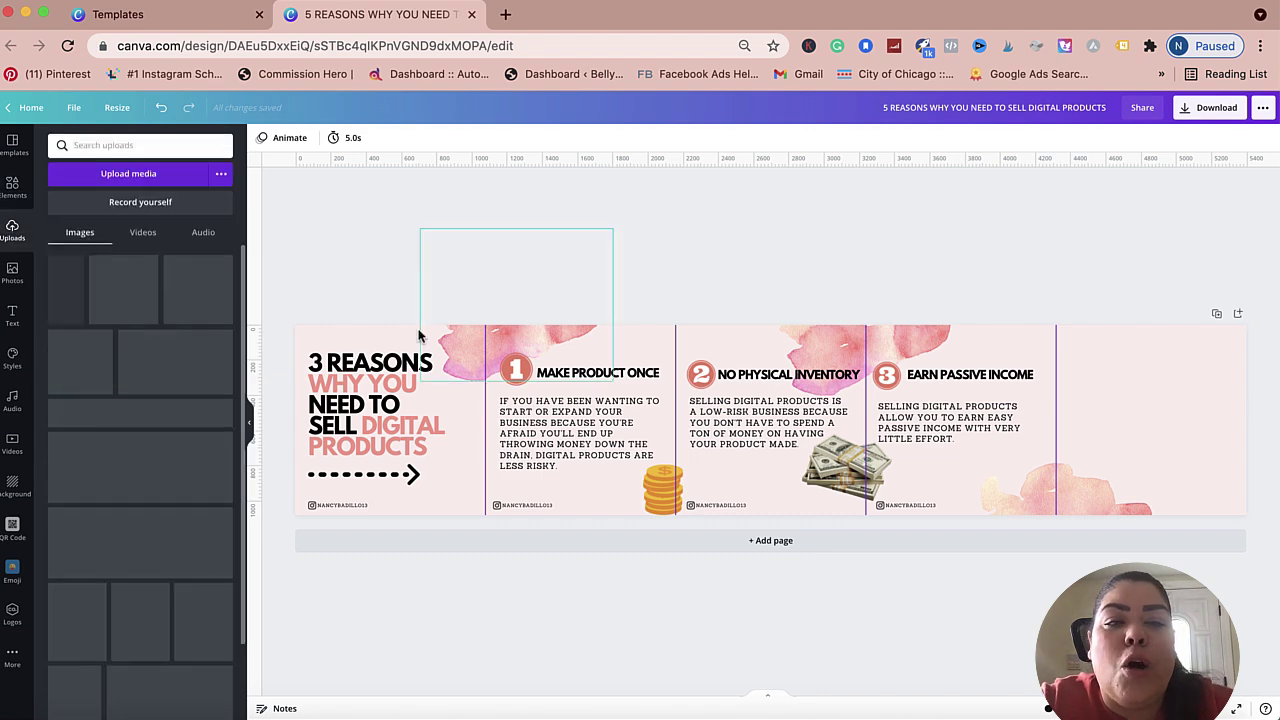
pyautogui.click(116, 314)
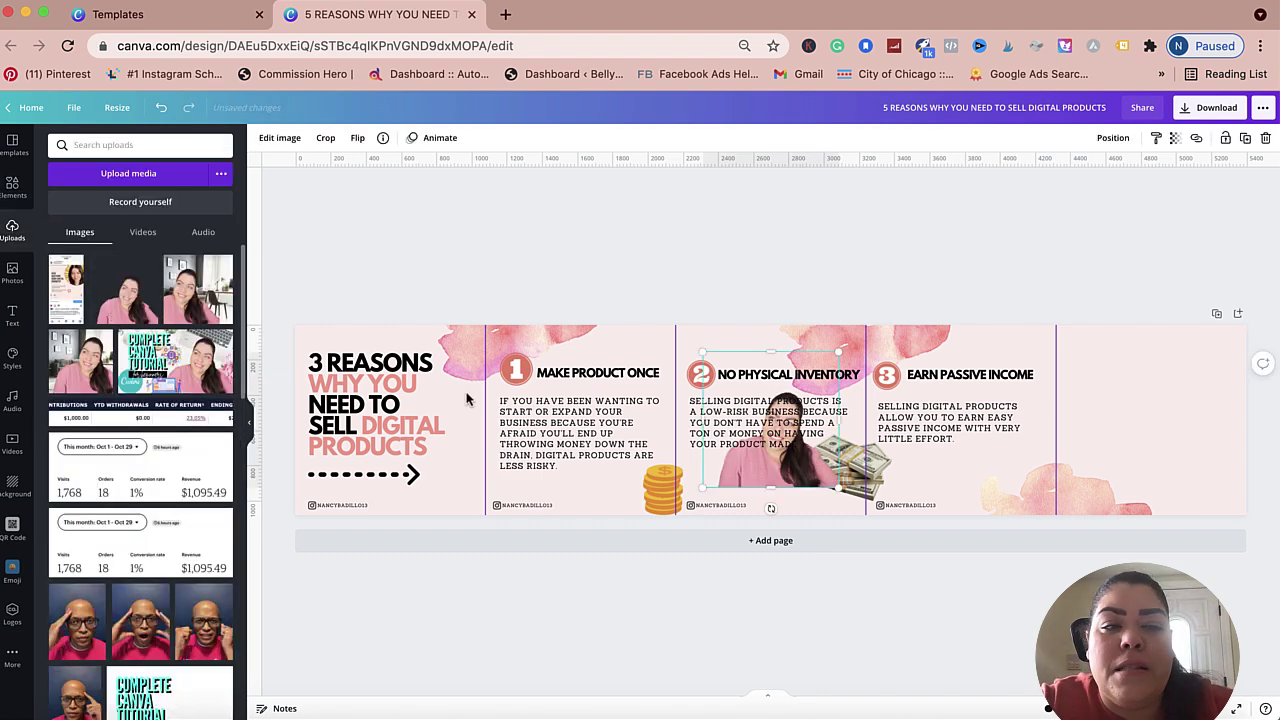
pyautogui.moveTo(808, 473); pyautogui.dragTo(1231, 508)
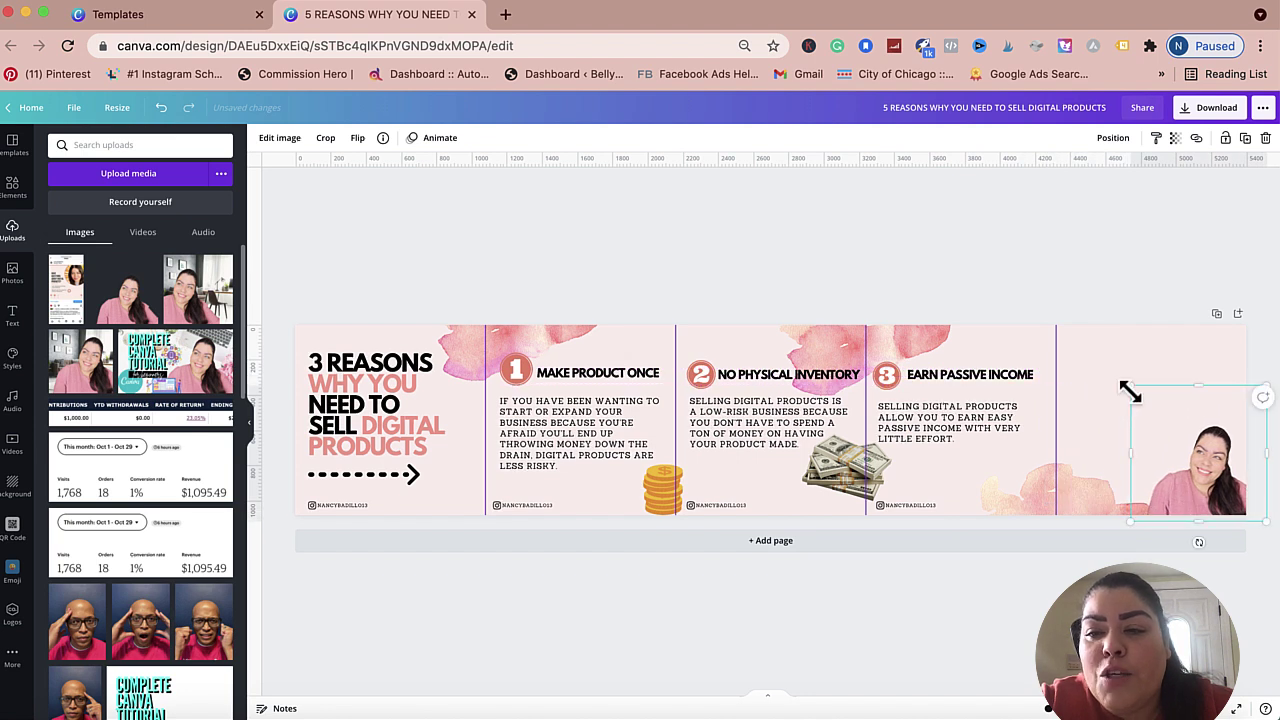
pyautogui.moveTo(1130, 392); pyautogui.dragTo(1060, 320)
pyautogui.moveTo(1258, 320); pyautogui.dragTo(1276, 281)
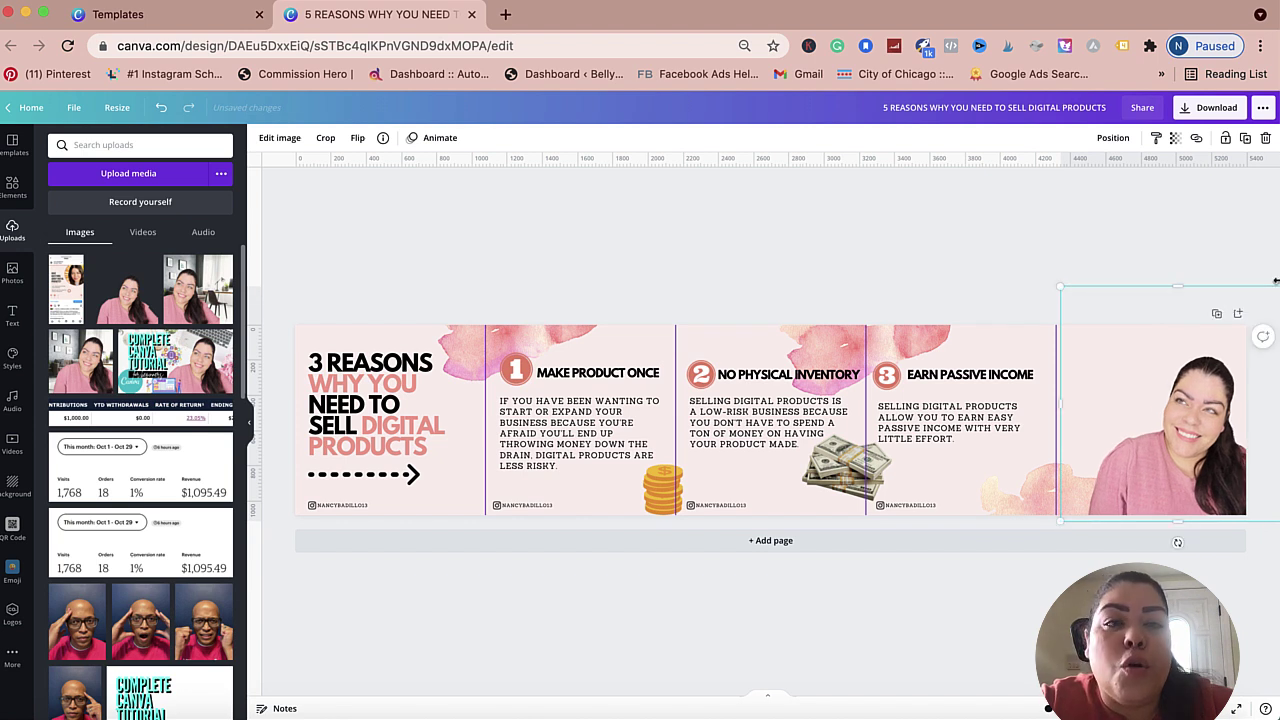
pyautogui.click(775, 205)
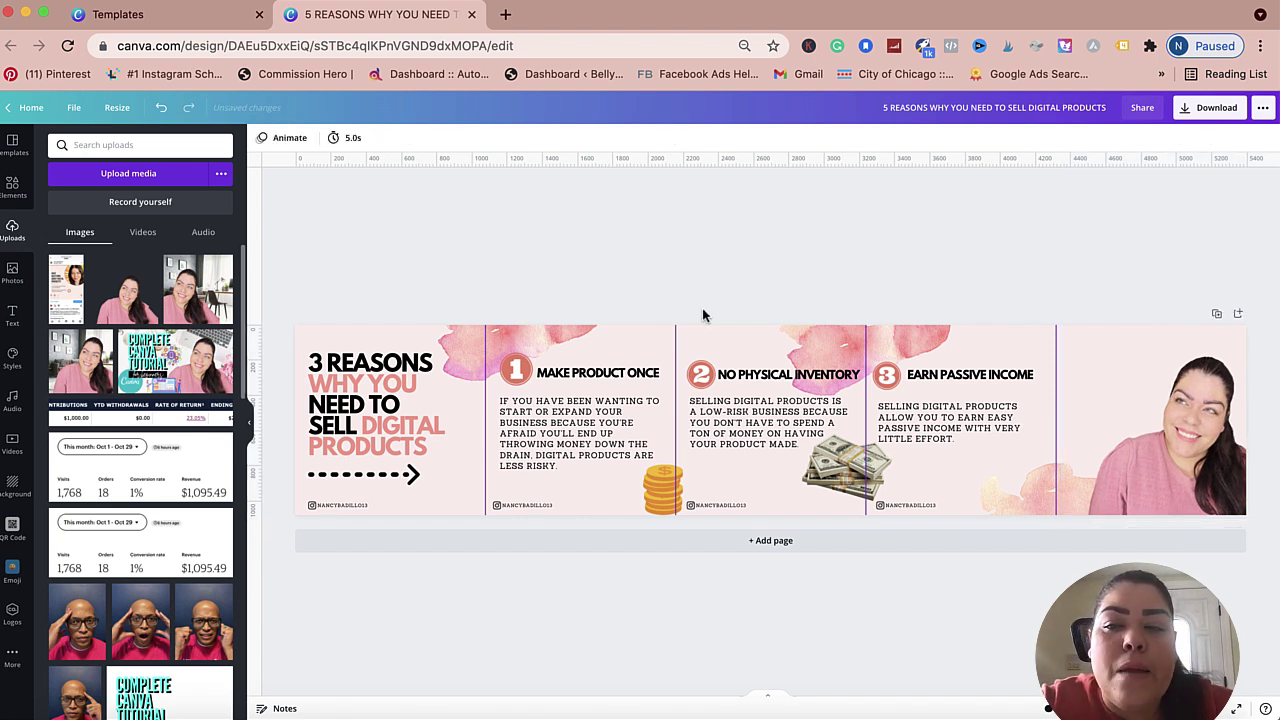
# Step: Duplicate the "EARN PASSIVE INCOME" heading, move the copy to the top of the fifth section, and change its text to "HAVE QUESTIONS? LET ME KNOW BELOW!"
pyautogui.click(940, 380)
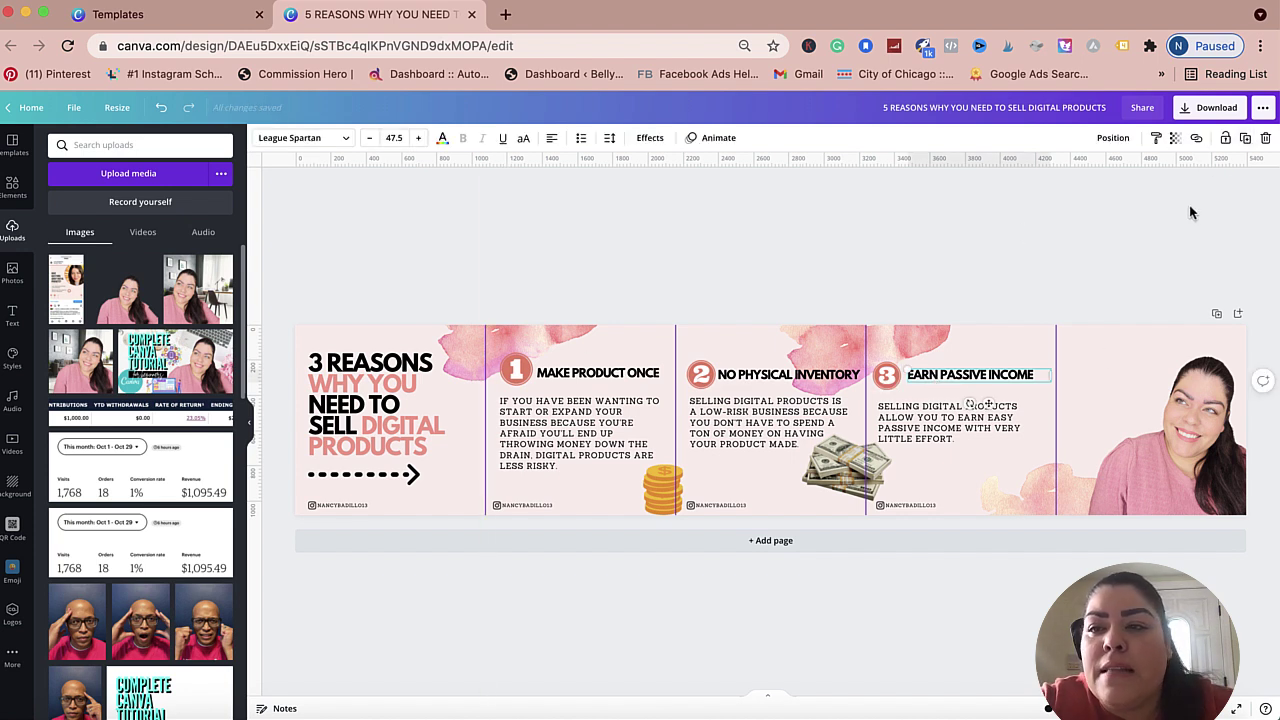
pyautogui.click(1245, 139)
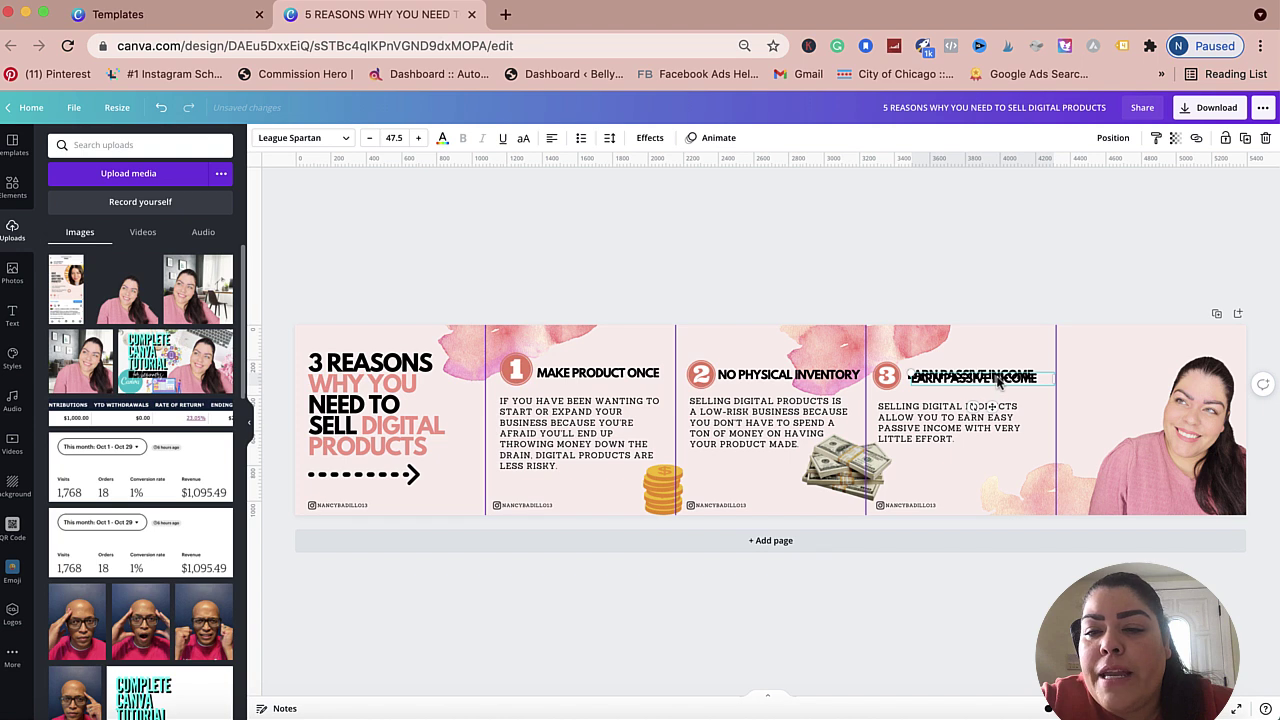
pyautogui.moveTo(997, 380); pyautogui.dragTo(1118, 372)
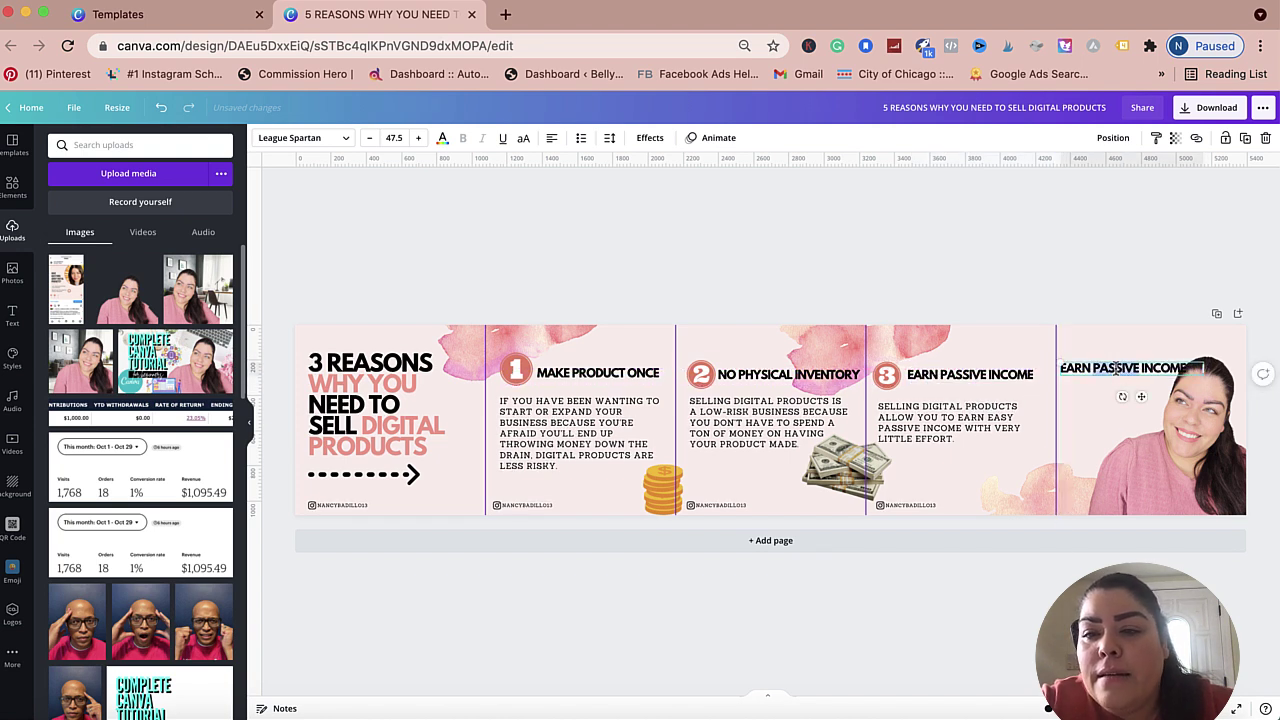
pyautogui.write('H')
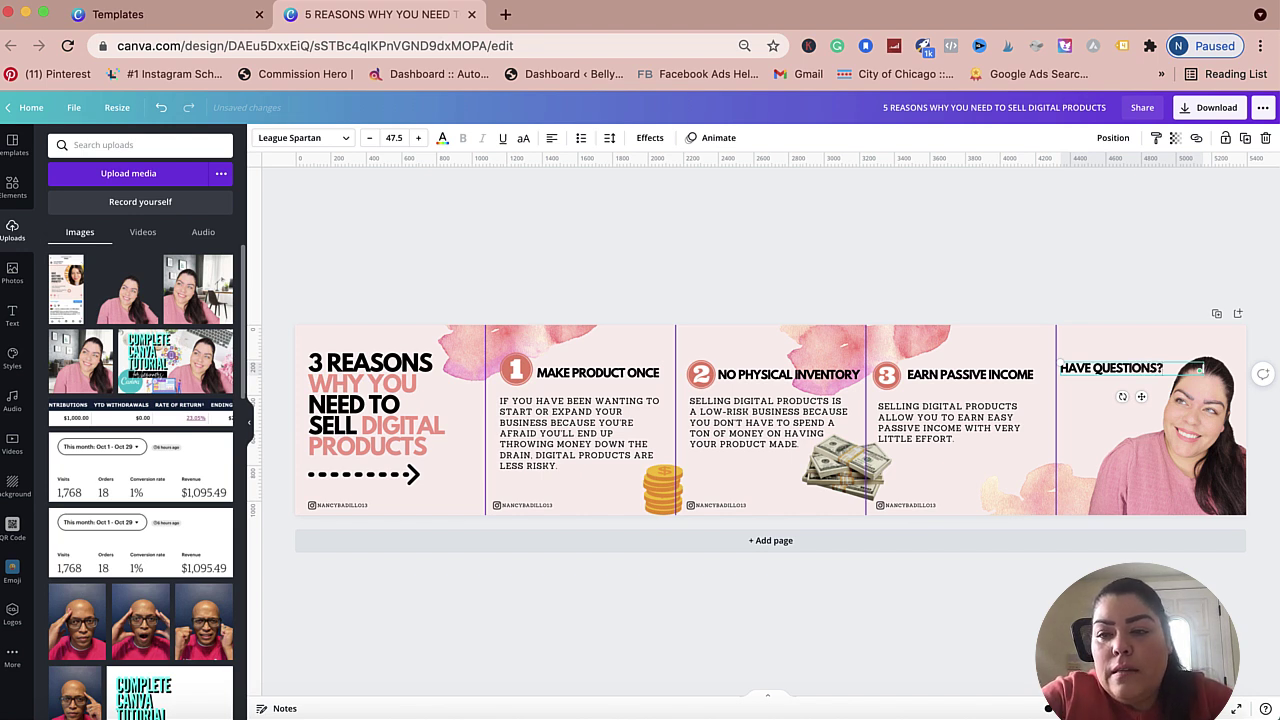
pyautogui.moveTo(1198, 370); pyautogui.dragTo(1200, 364)
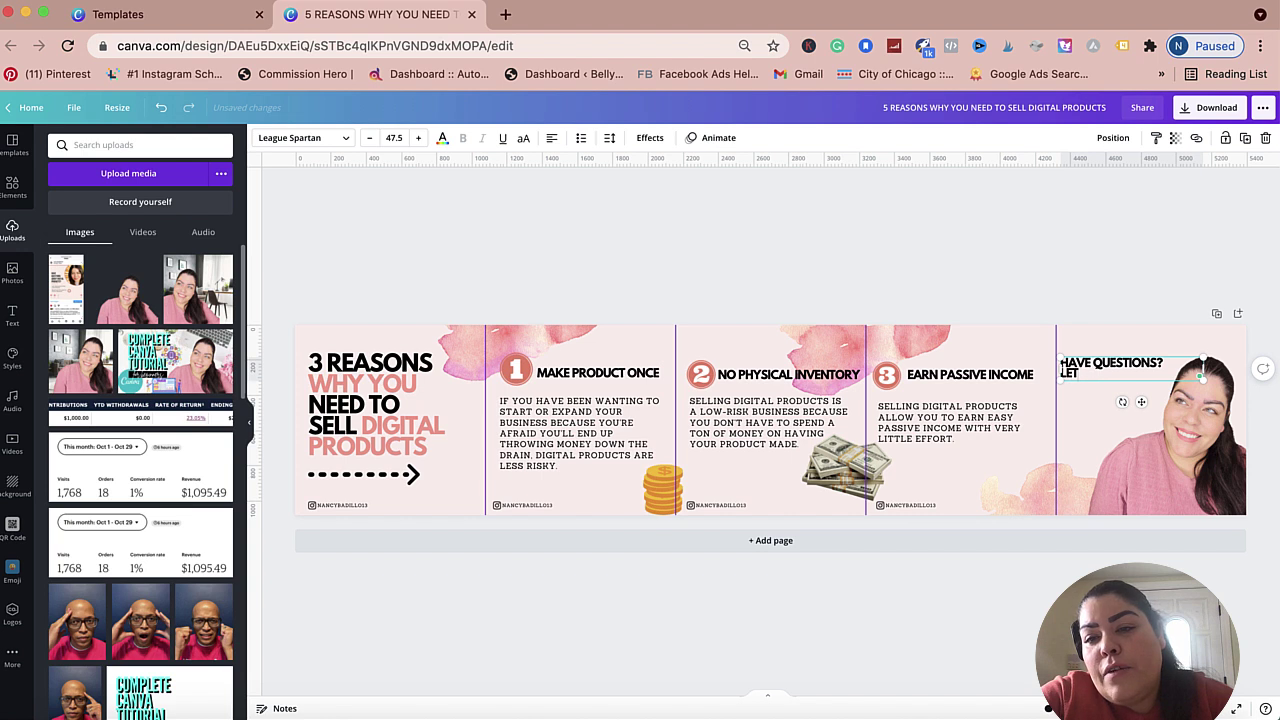
pyautogui.moveTo(1200, 376); pyautogui.dragTo(1200, 383)
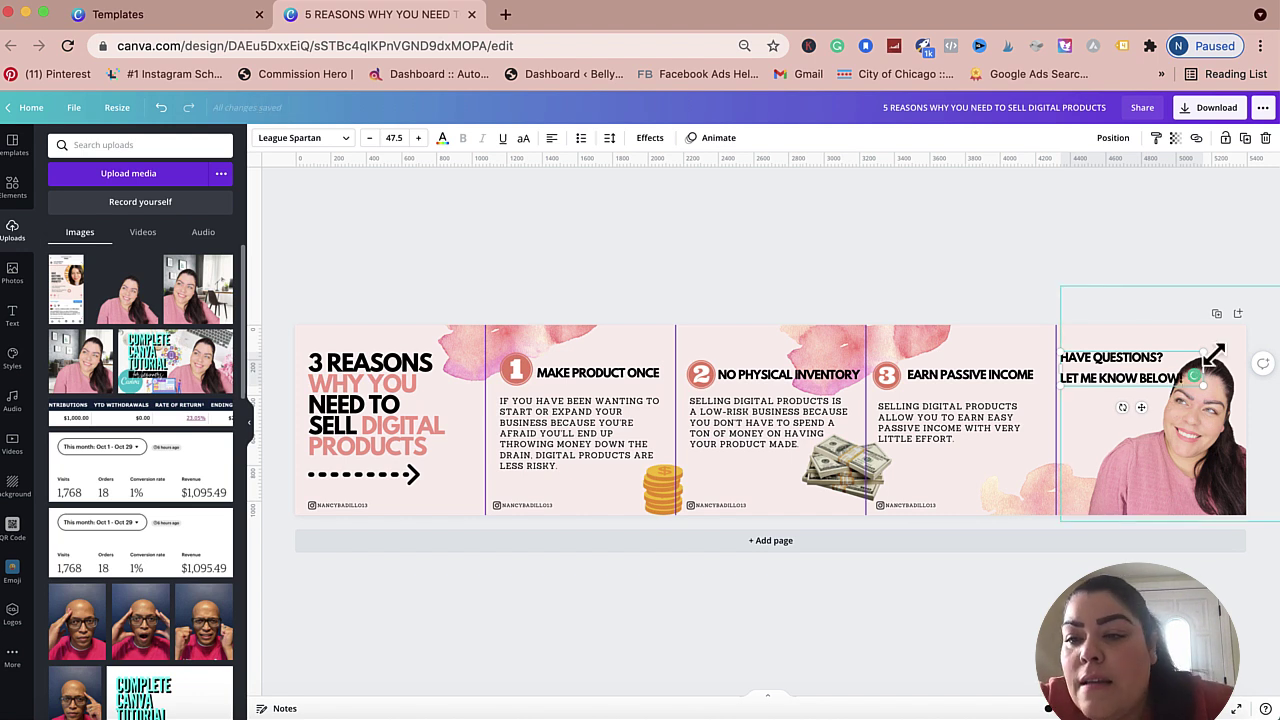
# Step: Narrow the fifth section's text box so the second sentence wraps onto three lines, and enlarge the text to size 74.2
pyautogui.moveTo(1201, 377)
pyautogui.mouseDown()
pyautogui.moveTo(1169, 380)
pyautogui.moveTo(1177, 372)
pyautogui.mouseUp()
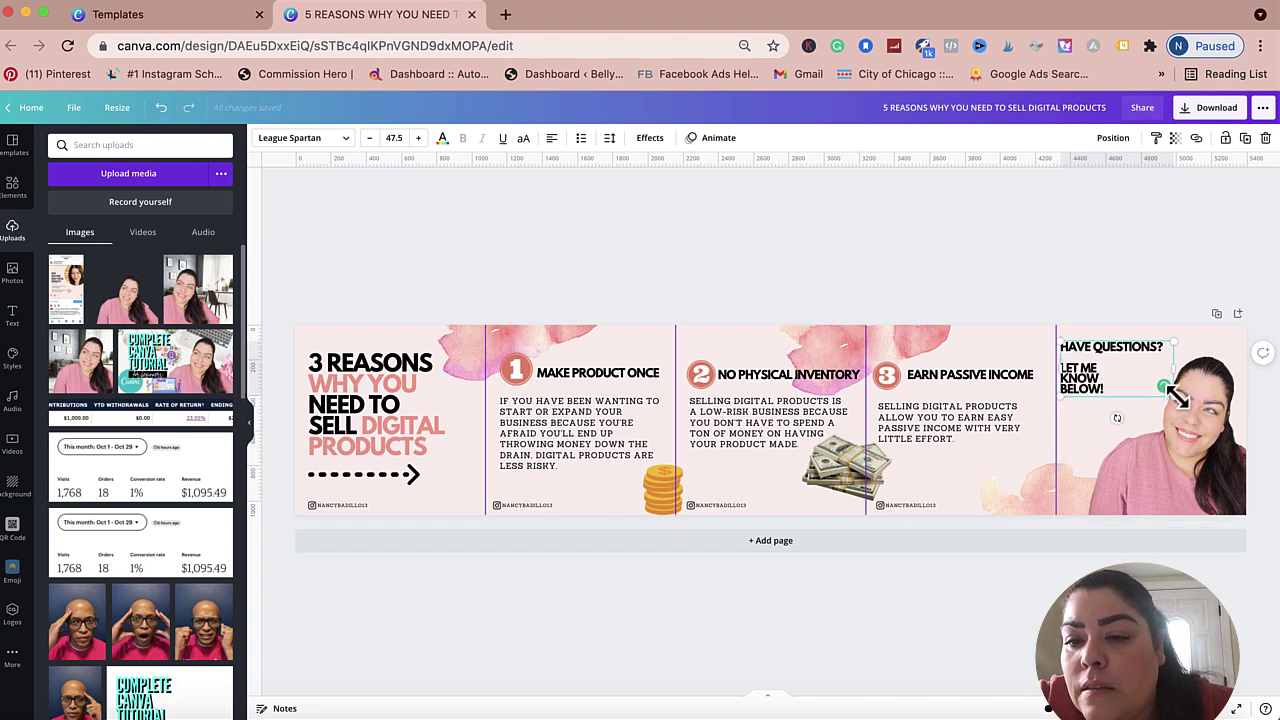
pyautogui.moveTo(1177, 395); pyautogui.dragTo(1245, 418)
pyautogui.click(1189, 289)
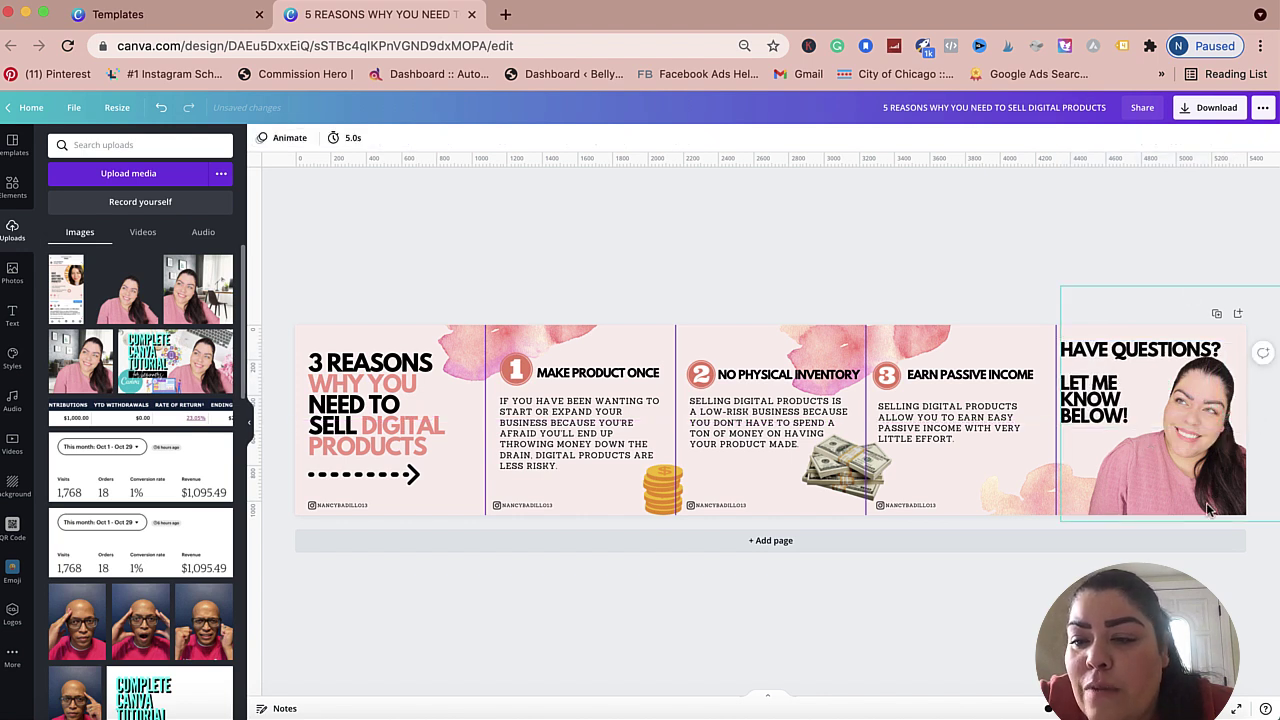
# Step: Shift the portrait in the fifth section slightly left and down, and nudge the "HAVE QUESTIONS?" text slightly right and down
pyautogui.moveTo(1174, 503); pyautogui.dragTo(1186, 505)
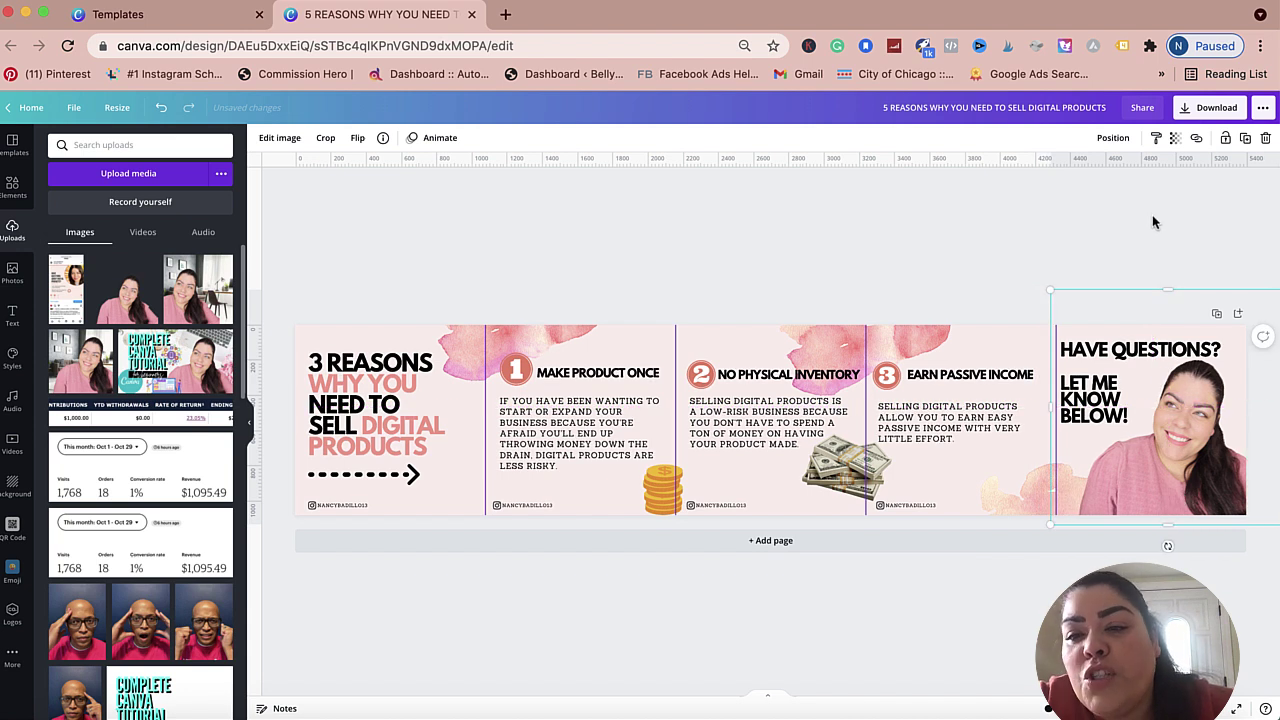
pyautogui.click(1152, 214)
pyautogui.moveTo(1122, 348); pyautogui.dragTo(1122, 349)
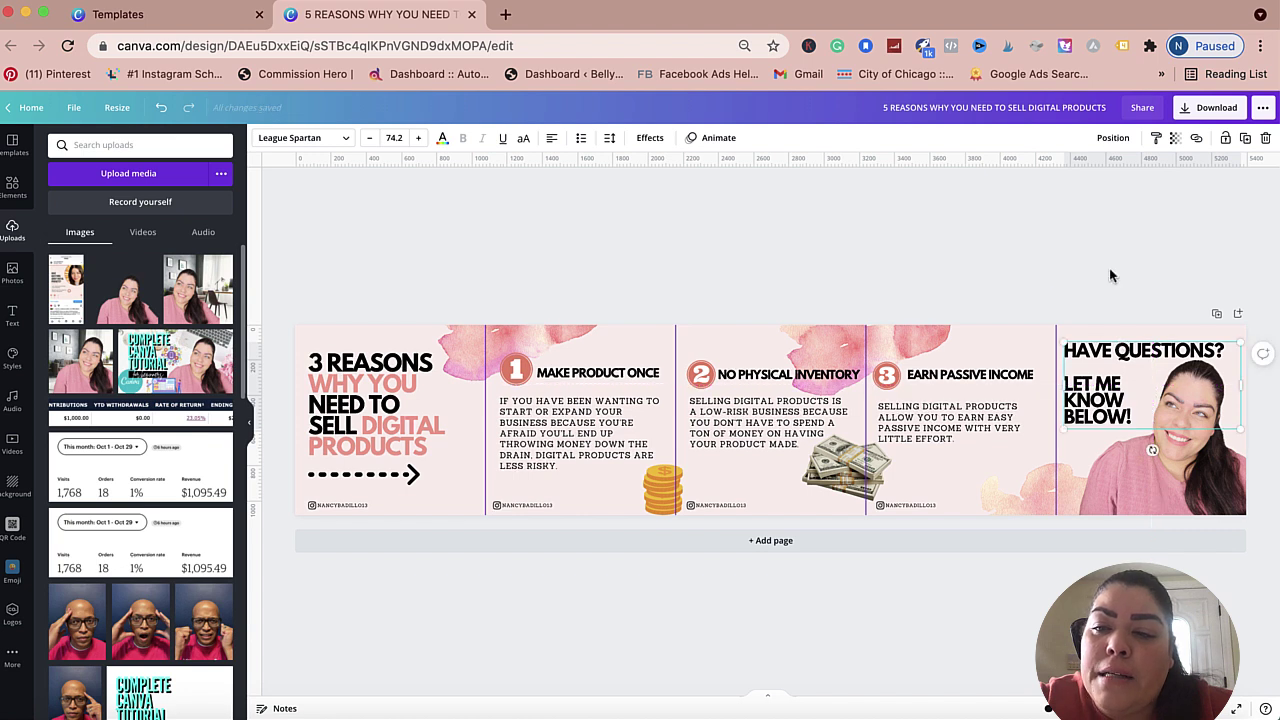
pyautogui.click(1109, 274)
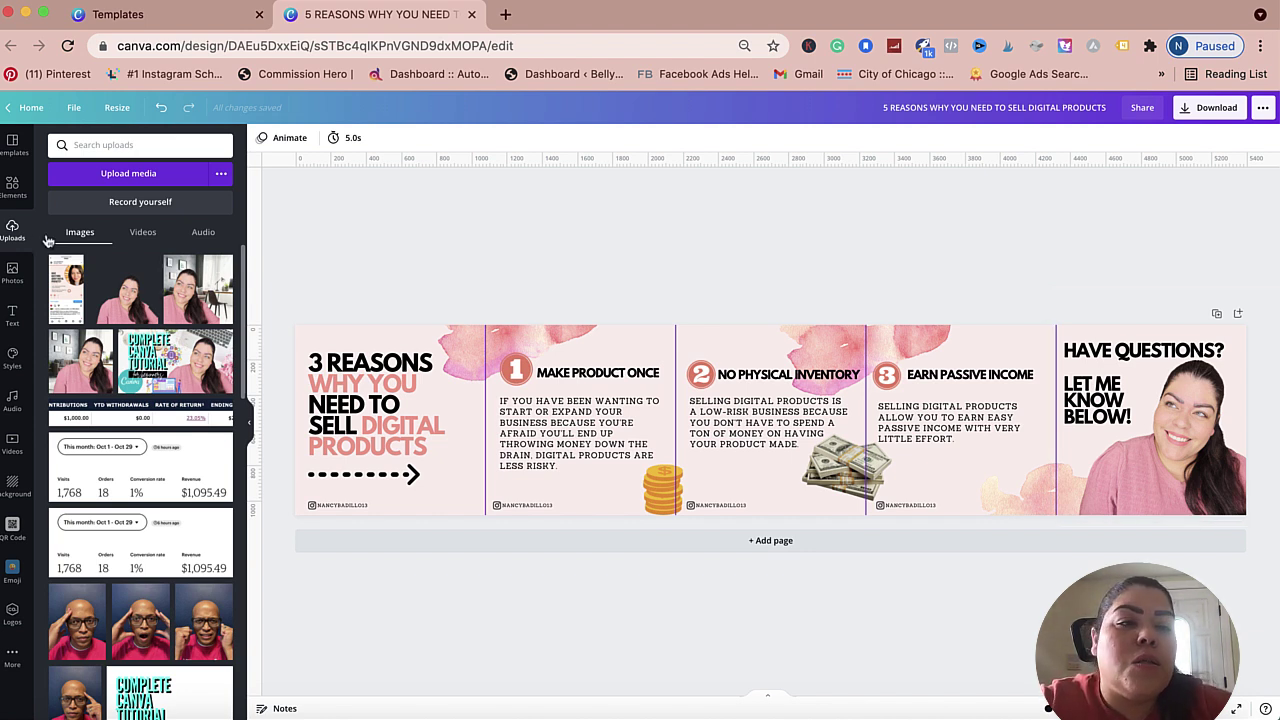
# Step: Insert the uploaded Instagram post screenshot over the fifth section, enlarged to the section's width and shifted to show its row of engagement icons
pyautogui.click(68, 302)
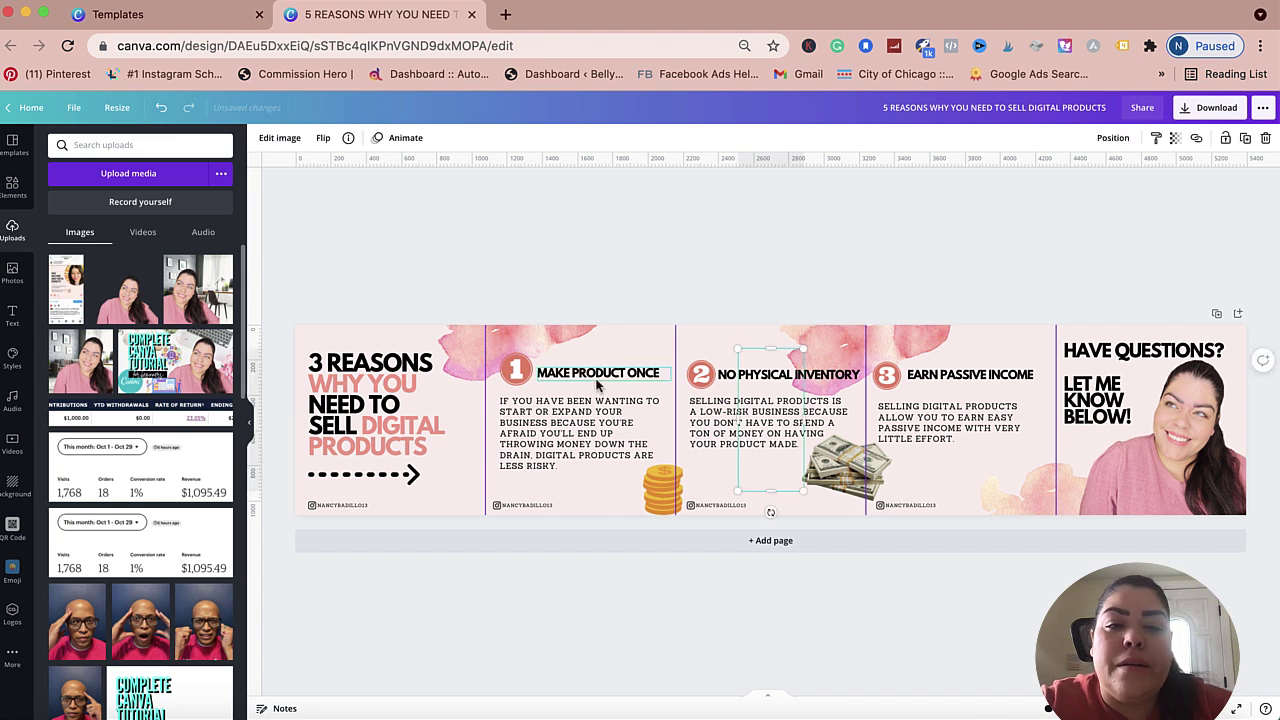
pyautogui.moveTo(735, 345); pyautogui.dragTo(597, 249)
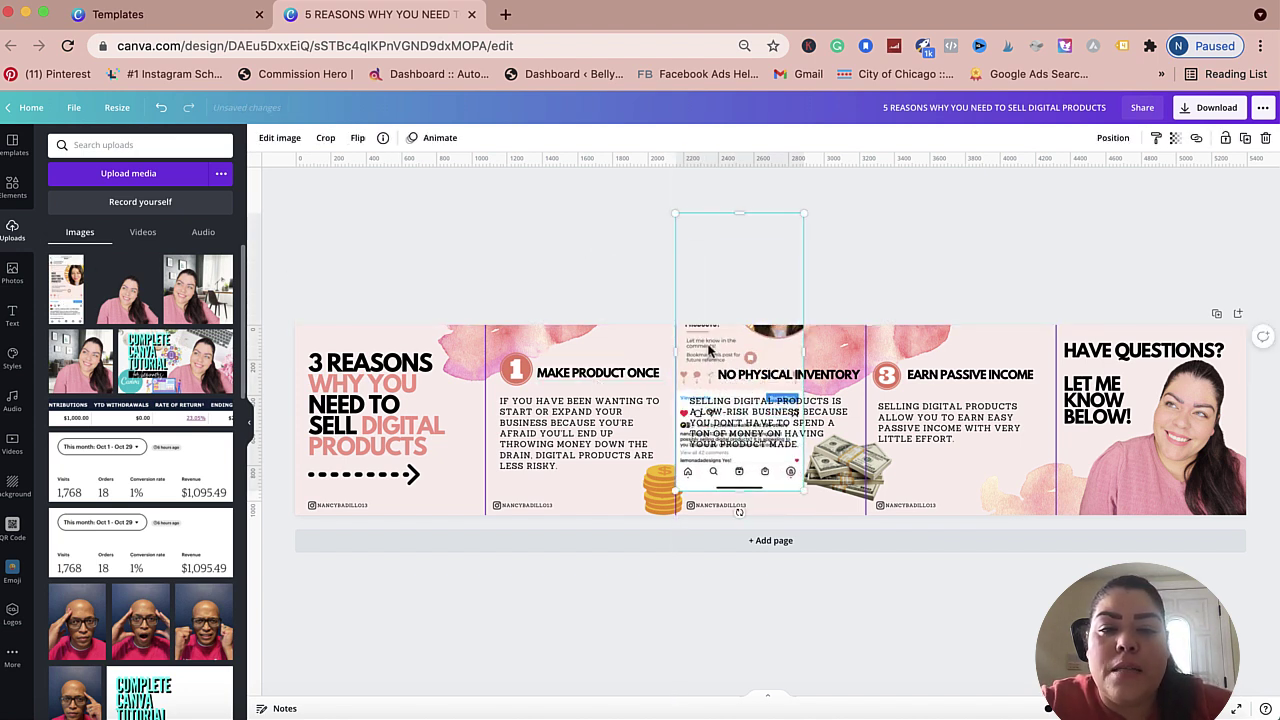
pyautogui.moveTo(710, 350); pyautogui.dragTo(1096, 346)
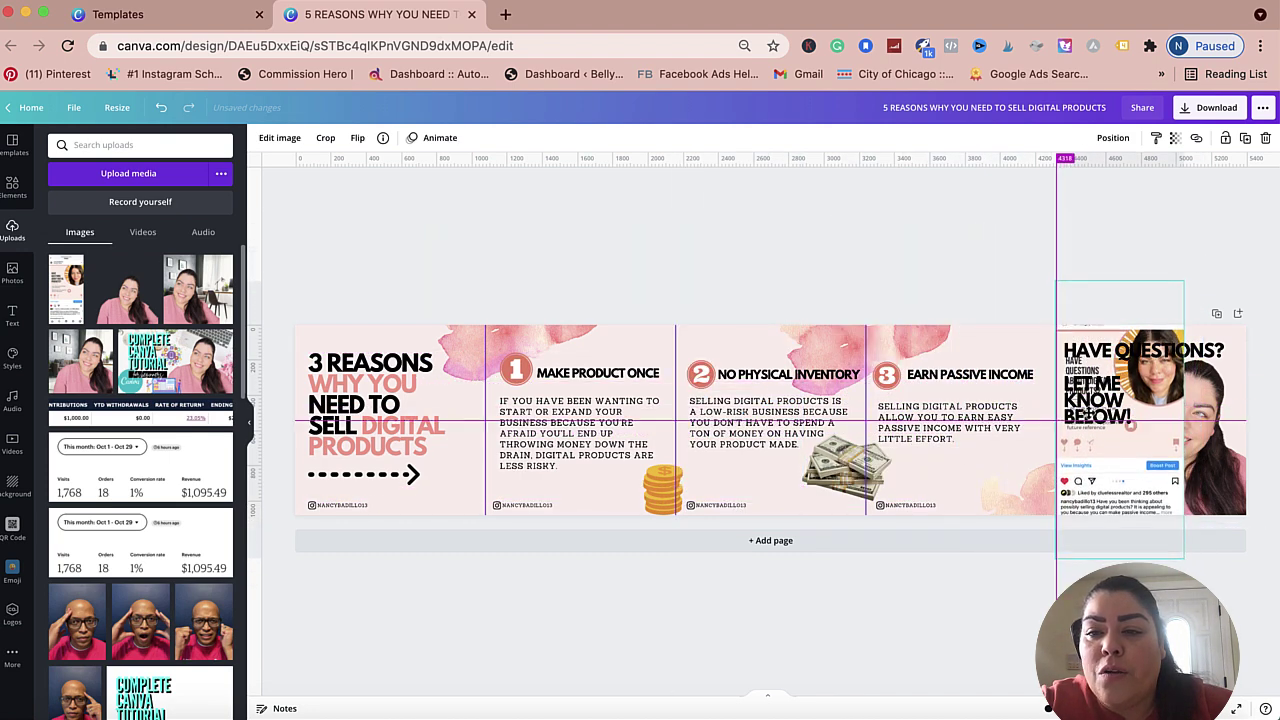
pyautogui.moveTo(1088, 410); pyautogui.dragTo(1088, 404)
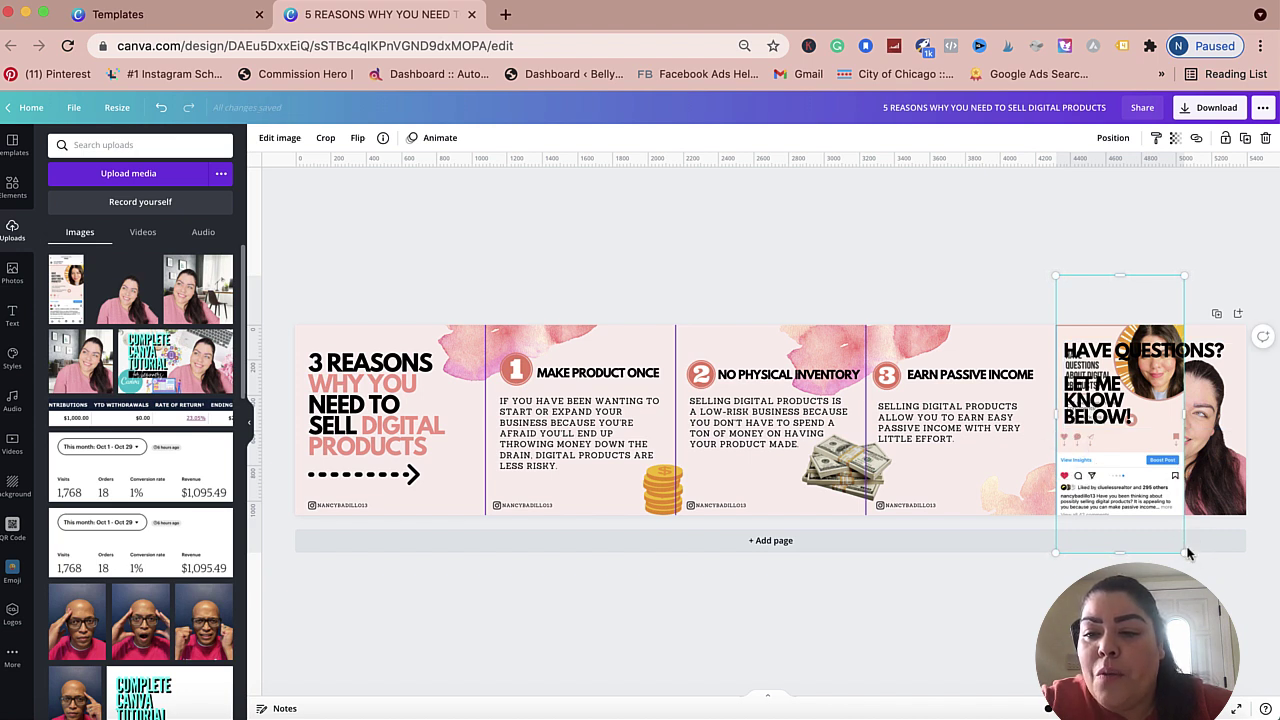
pyautogui.moveTo(1185, 556); pyautogui.dragTo(1272, 668)
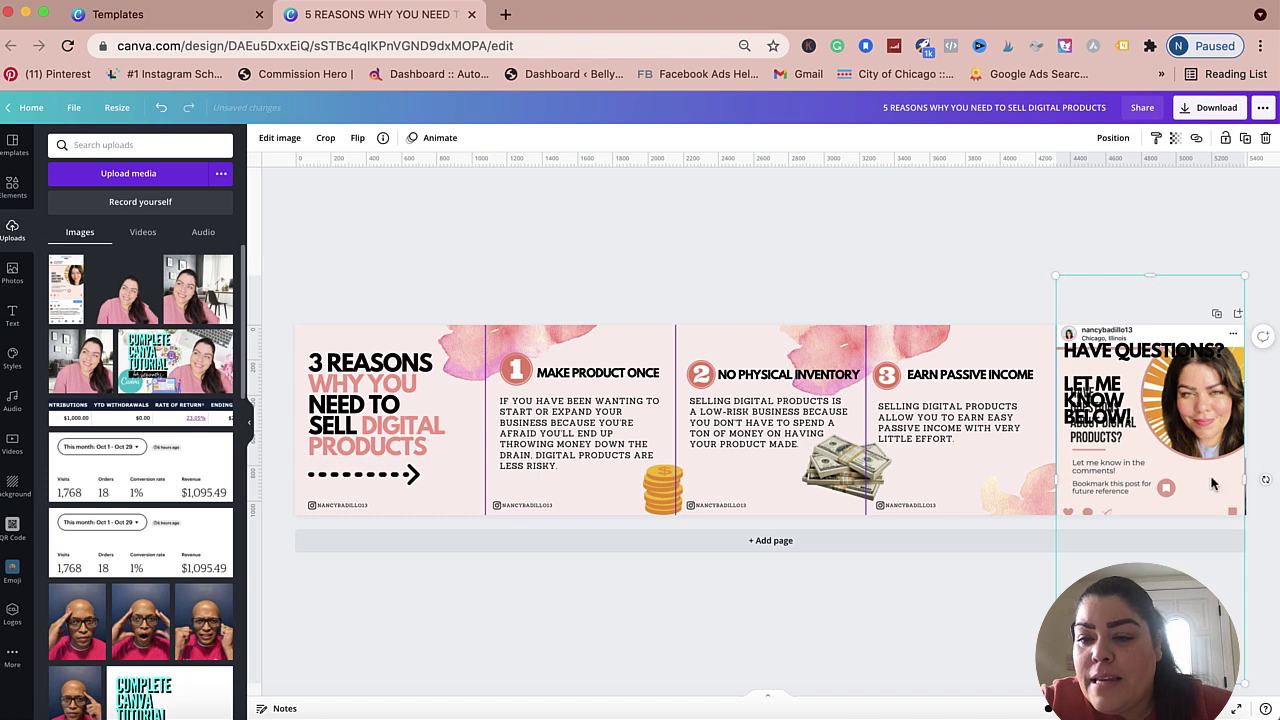
pyautogui.moveTo(1216, 463); pyautogui.dragTo(1216, 452)
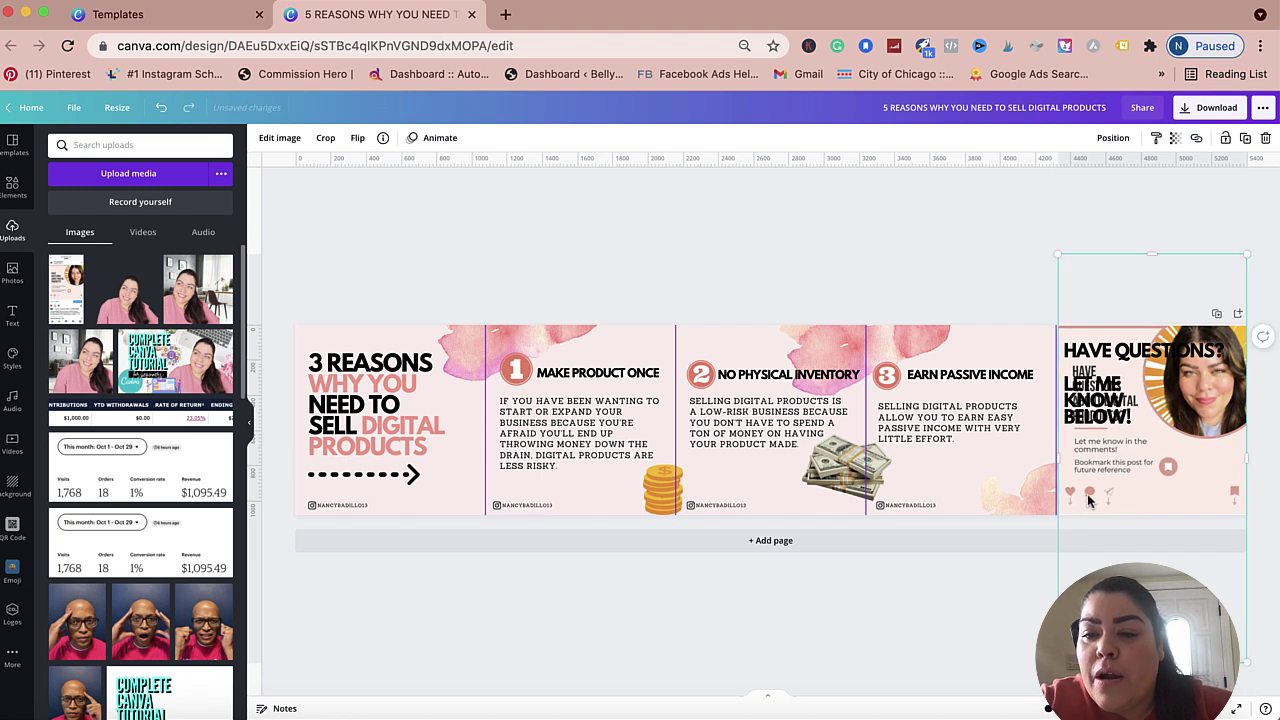
pyautogui.moveTo(1122, 498); pyautogui.dragTo(1118, 496)
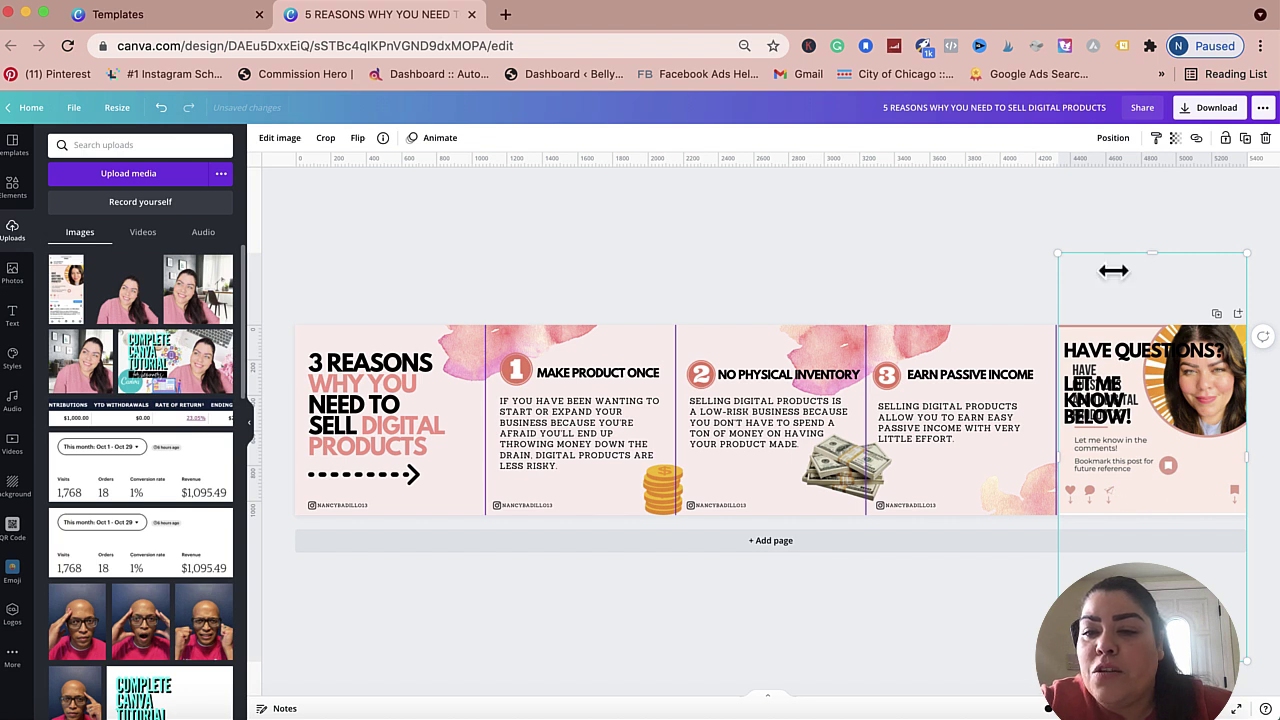
pyautogui.click(866, 210)
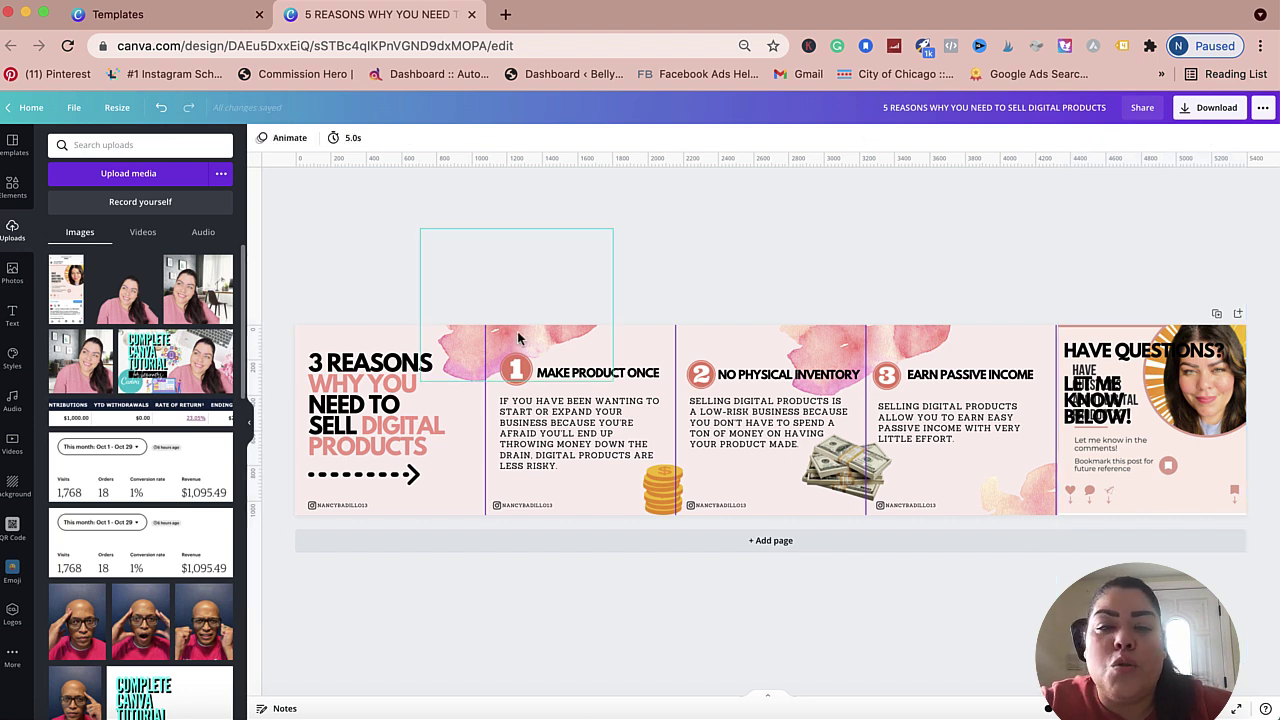
# Step: Search the elements for "HEART" and insert a solid black heart graphic
pyautogui.click(12, 187)
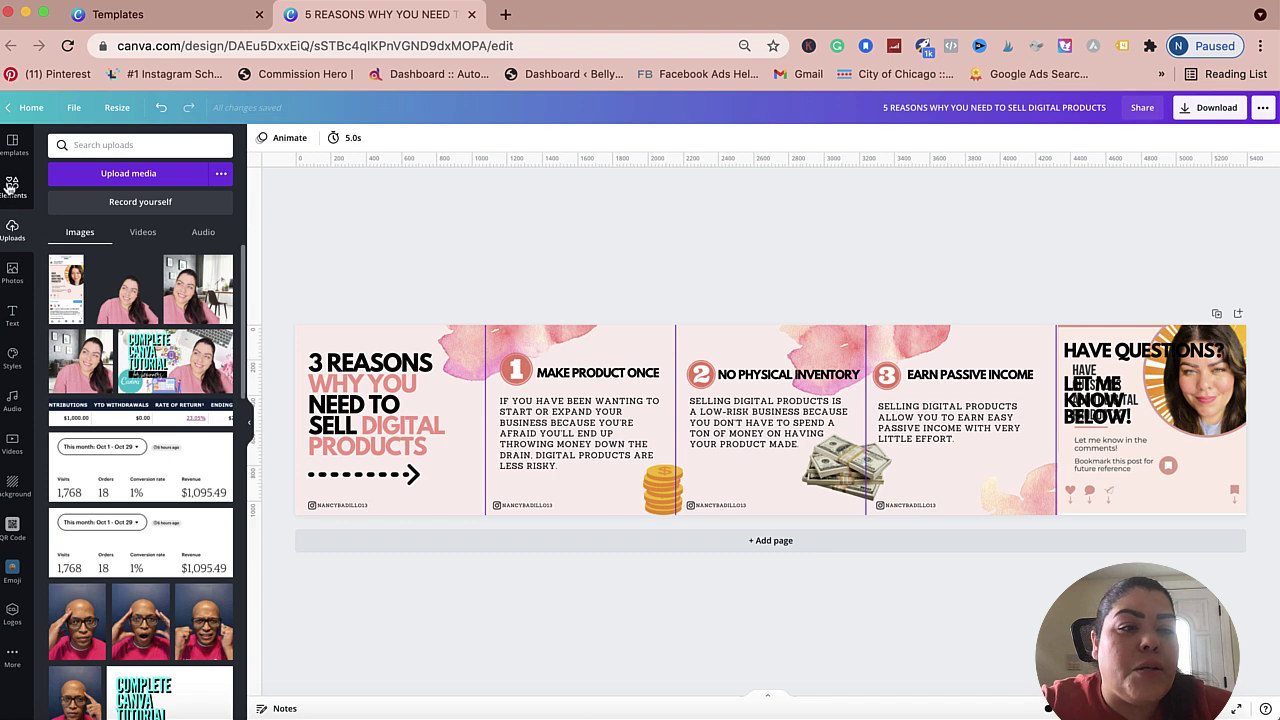
pyautogui.doubleClick(90, 145)
pyautogui.write('HEART')
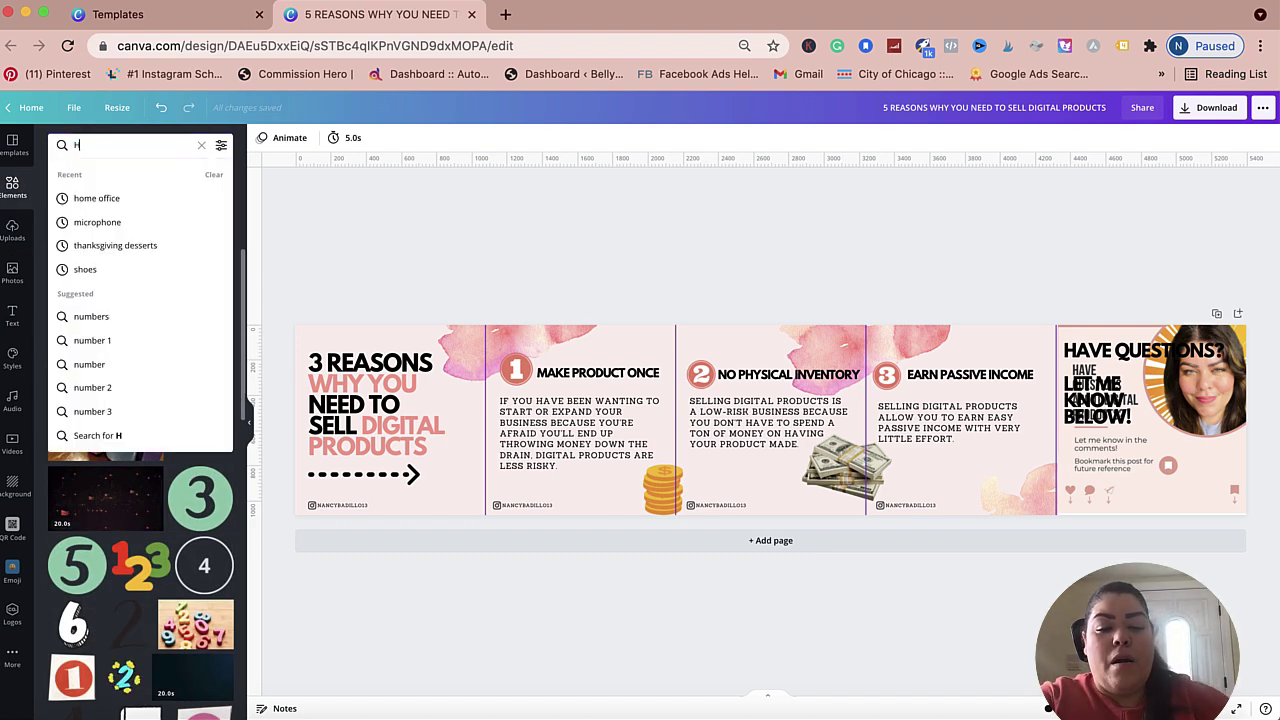
pyautogui.press('Return')
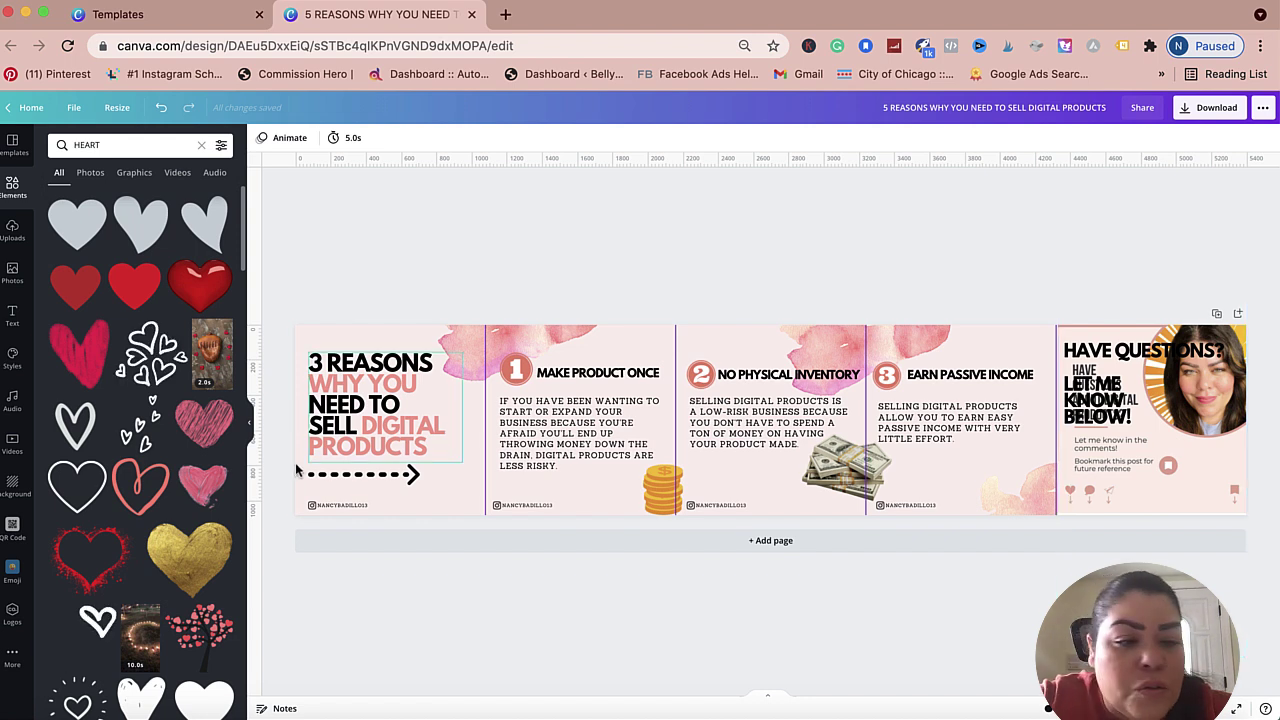
pyautogui.scroll(-2, 111, 522)
pyautogui.click(90, 464)
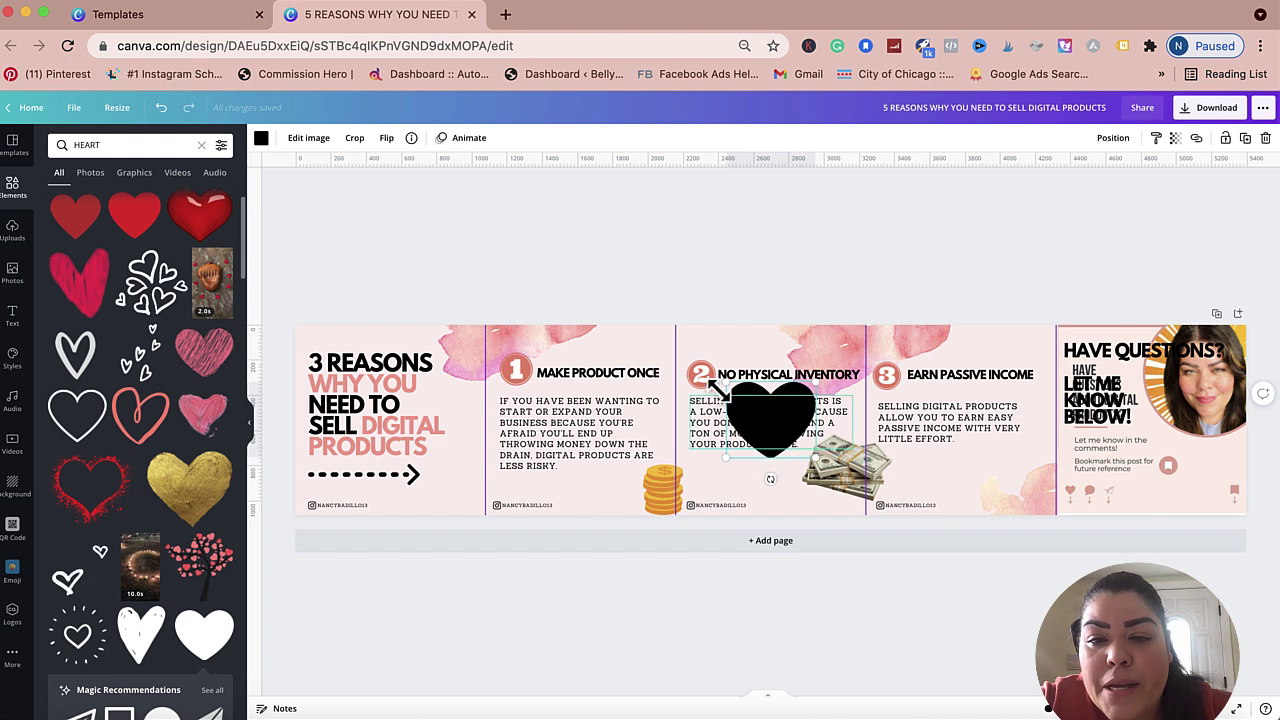
# Step: Shrink the black heart graphic and place it over the heart icon of the reference screenshot in the fifth section
pyautogui.moveTo(726, 382); pyautogui.dragTo(764, 487)
pyautogui.click(771, 428)
pyautogui.moveTo(788, 434); pyautogui.dragTo(1110, 482)
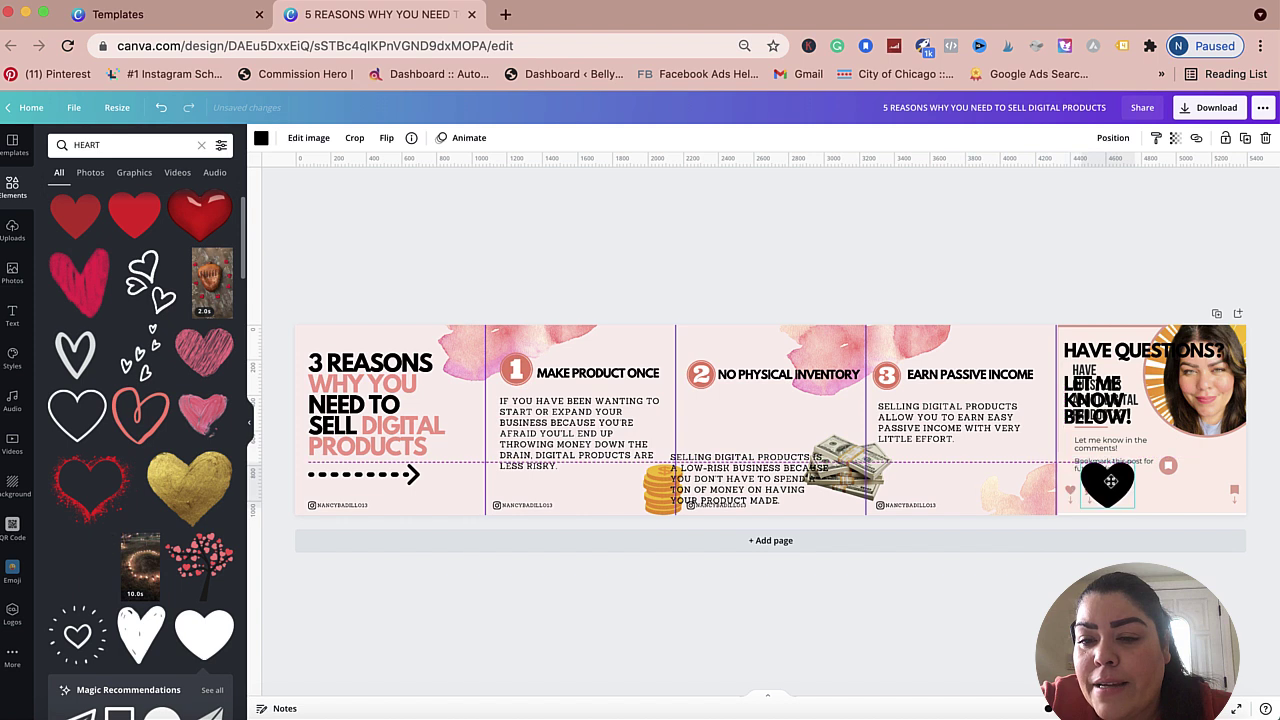
pyautogui.moveTo(725, 466); pyautogui.dragTo(745, 420)
pyautogui.click(917, 220)
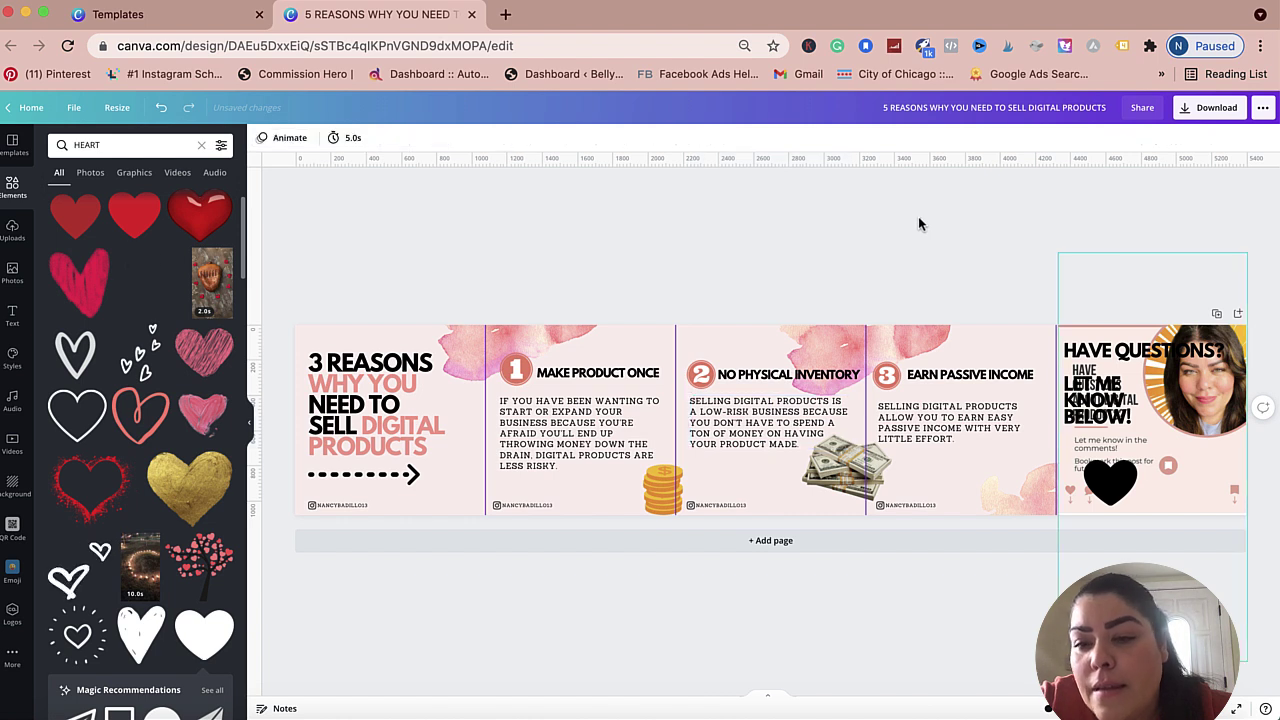
pyautogui.click(1118, 480)
pyautogui.moveTo(1125, 478); pyautogui.dragTo(1075, 486)
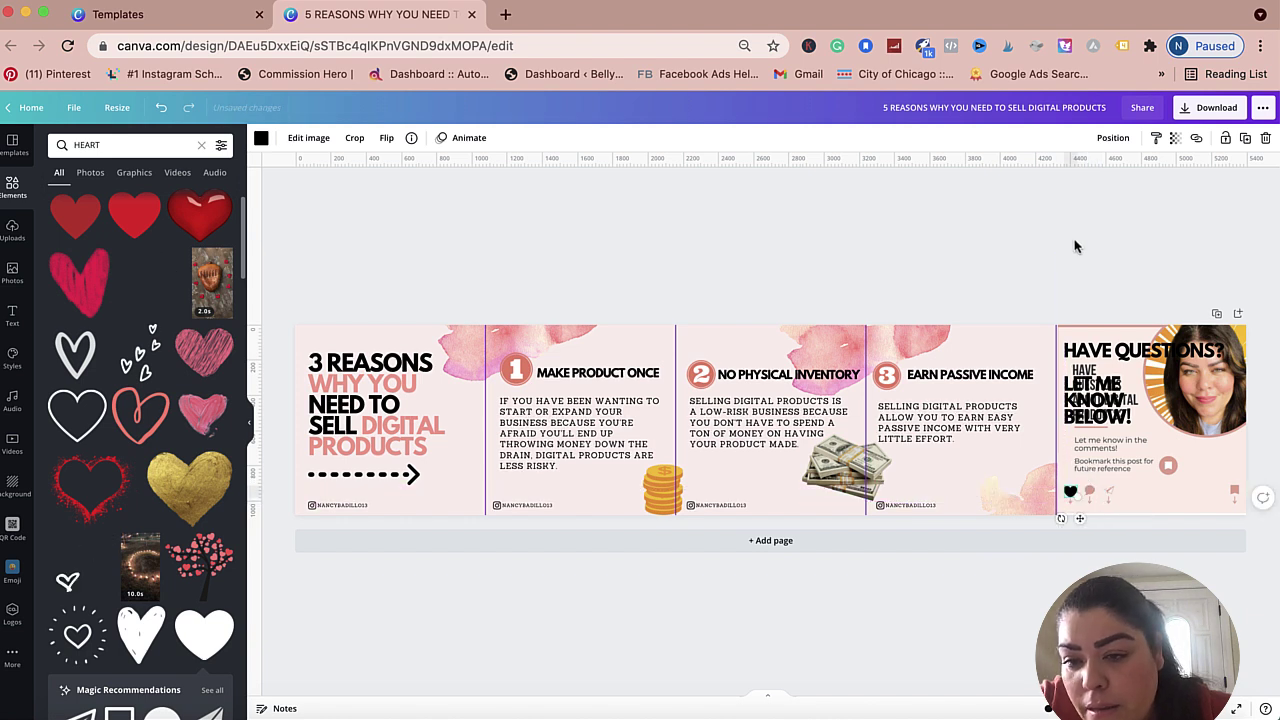
pyautogui.click(1076, 246)
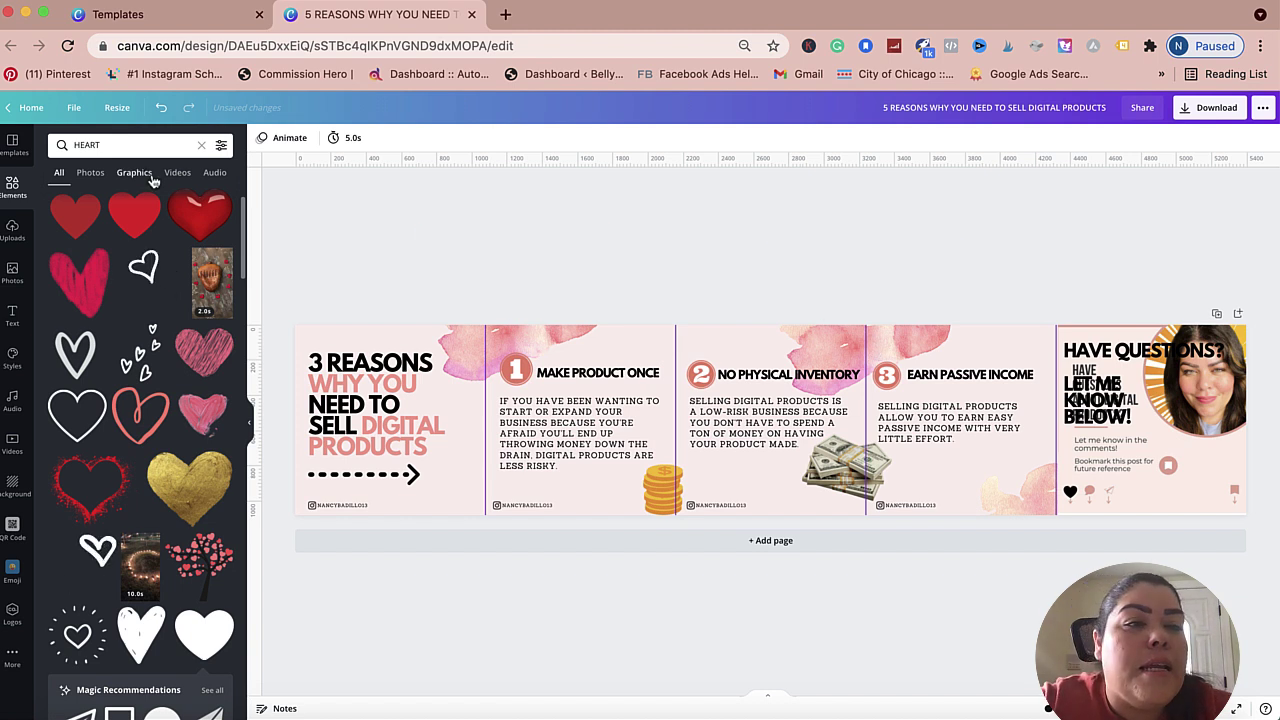
# Step: Search the elements for "BOOKMARK" and insert an outlined black bookmark graphic
pyautogui.click(127, 141)
pyautogui.doubleClick(127, 141)
pyautogui.write('BOOKMARK')
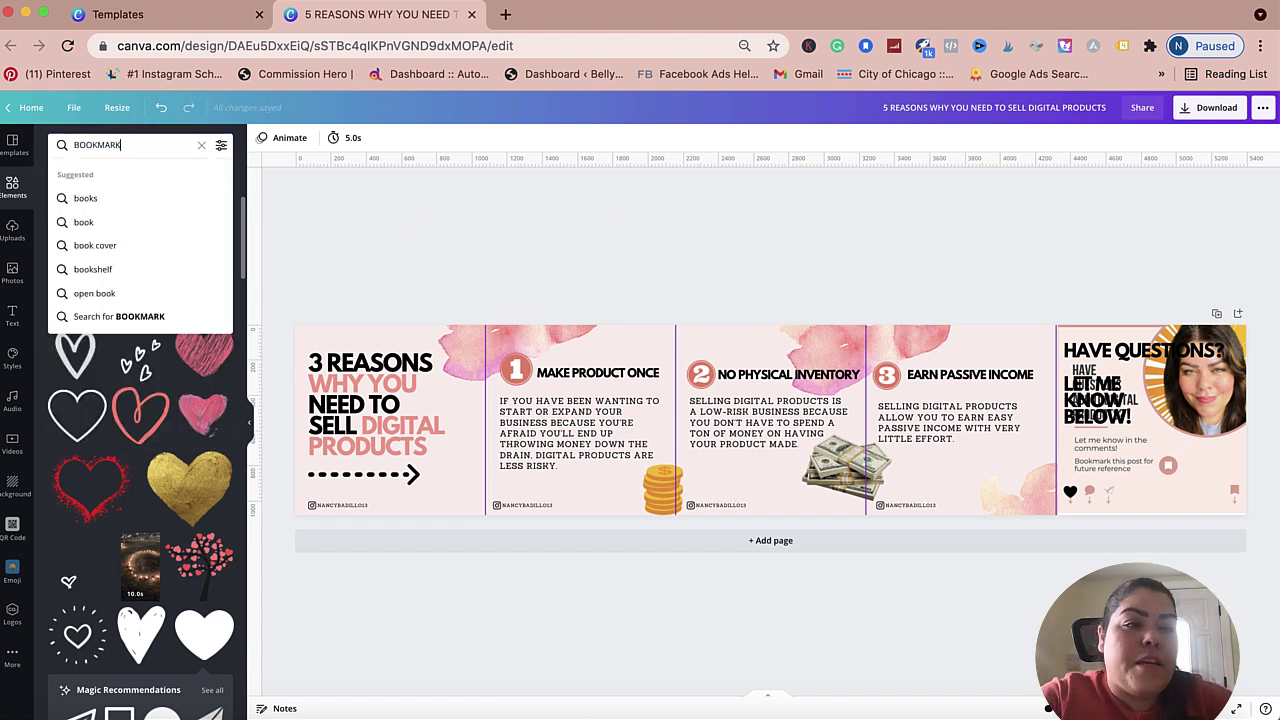
pyautogui.press('Return')
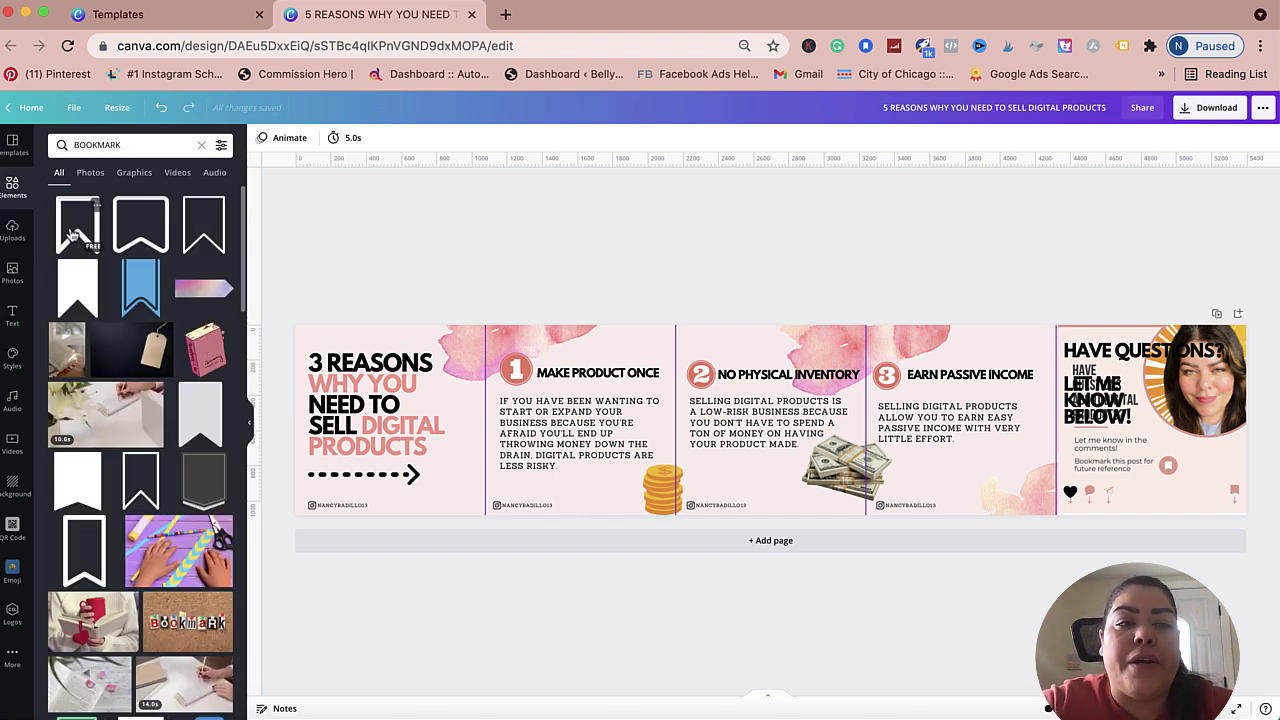
pyautogui.click(204, 225)
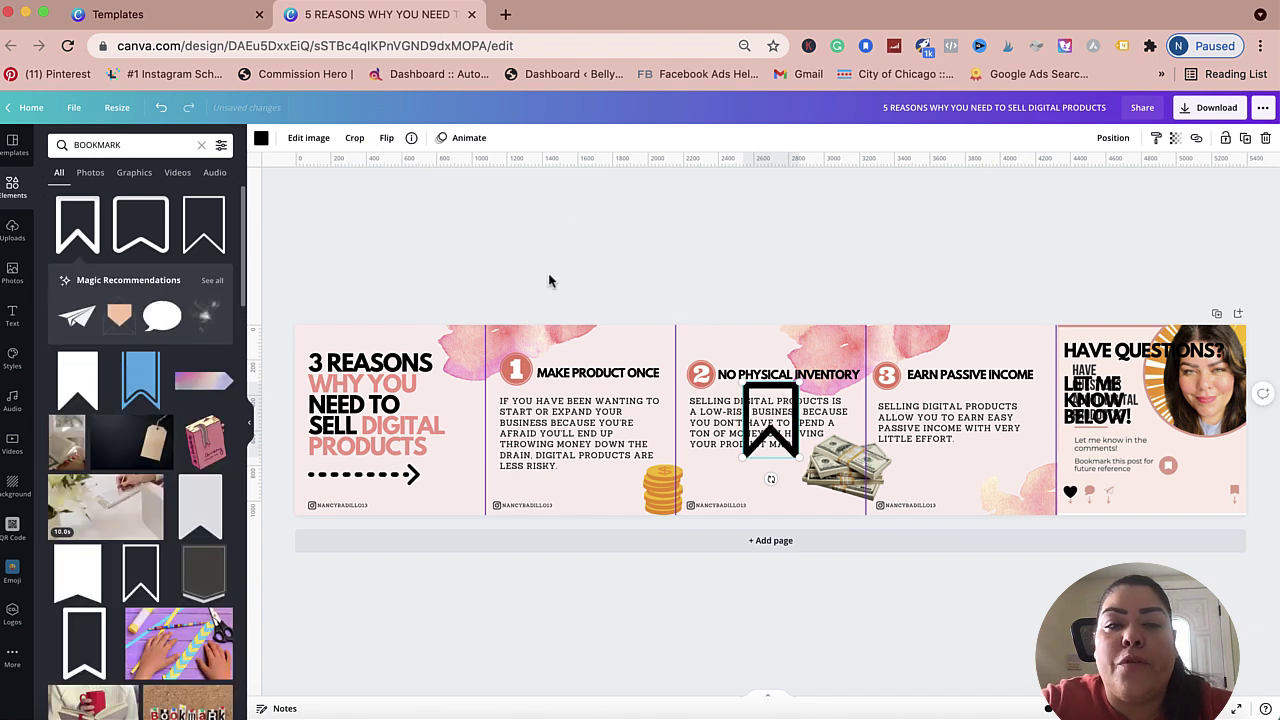
# Step: Shrink the bookmark graphic to icon size and place it over the reference screenshot's bookmark icon in the fifth section's lower-right corner
pyautogui.moveTo(738, 376); pyautogui.dragTo(757, 401)
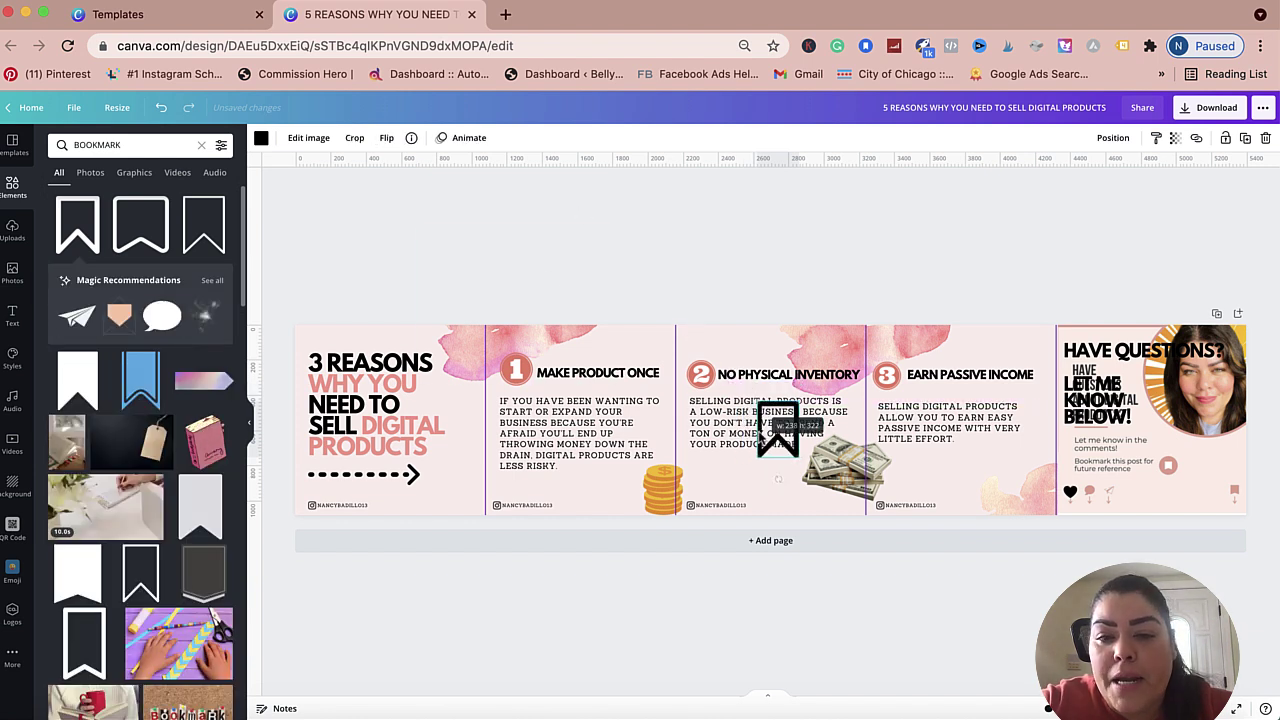
pyautogui.moveTo(779, 478)
pyautogui.mouseDown()
pyautogui.moveTo(893, 500)
pyautogui.moveTo(779, 491)
pyautogui.mouseUp()
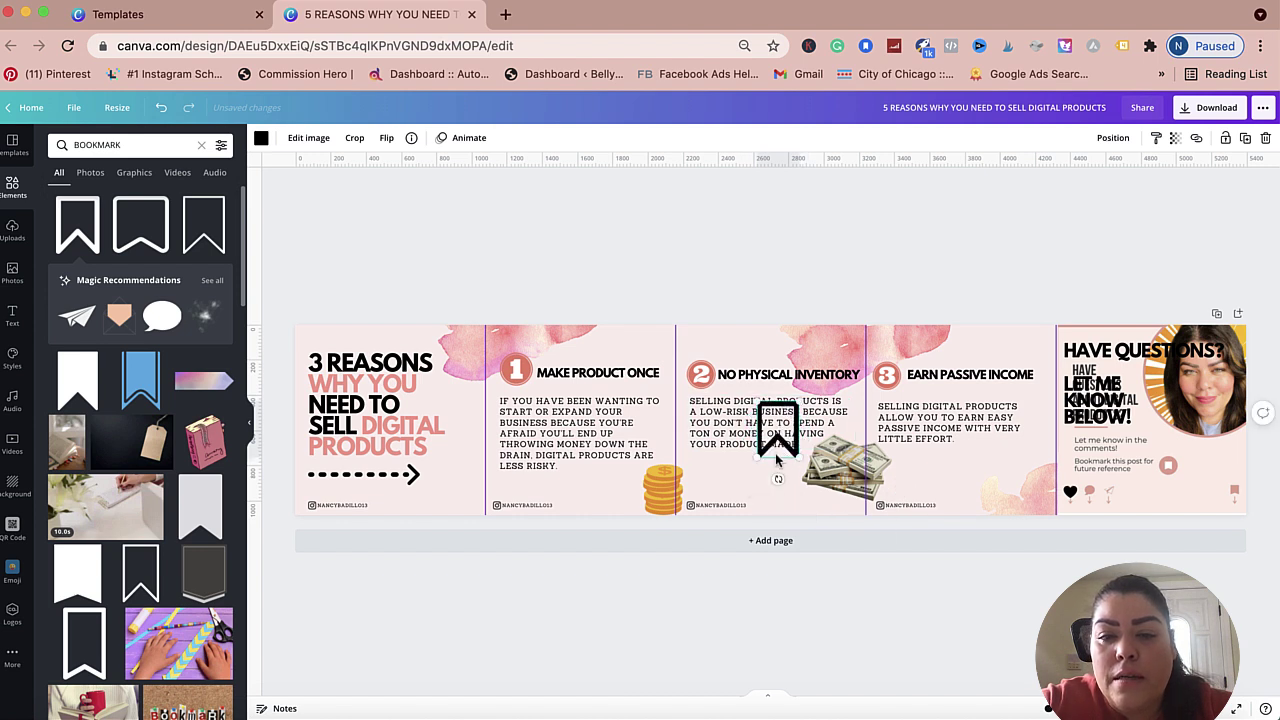
pyautogui.moveTo(771, 457); pyautogui.dragTo(1217, 496)
pyautogui.moveTo(1198, 446); pyautogui.dragTo(1235, 493)
# Step: Delete the reference Instagram post screenshot from the fifth section, keeping the heart and bookmark icons
pyautogui.click(1178, 228)
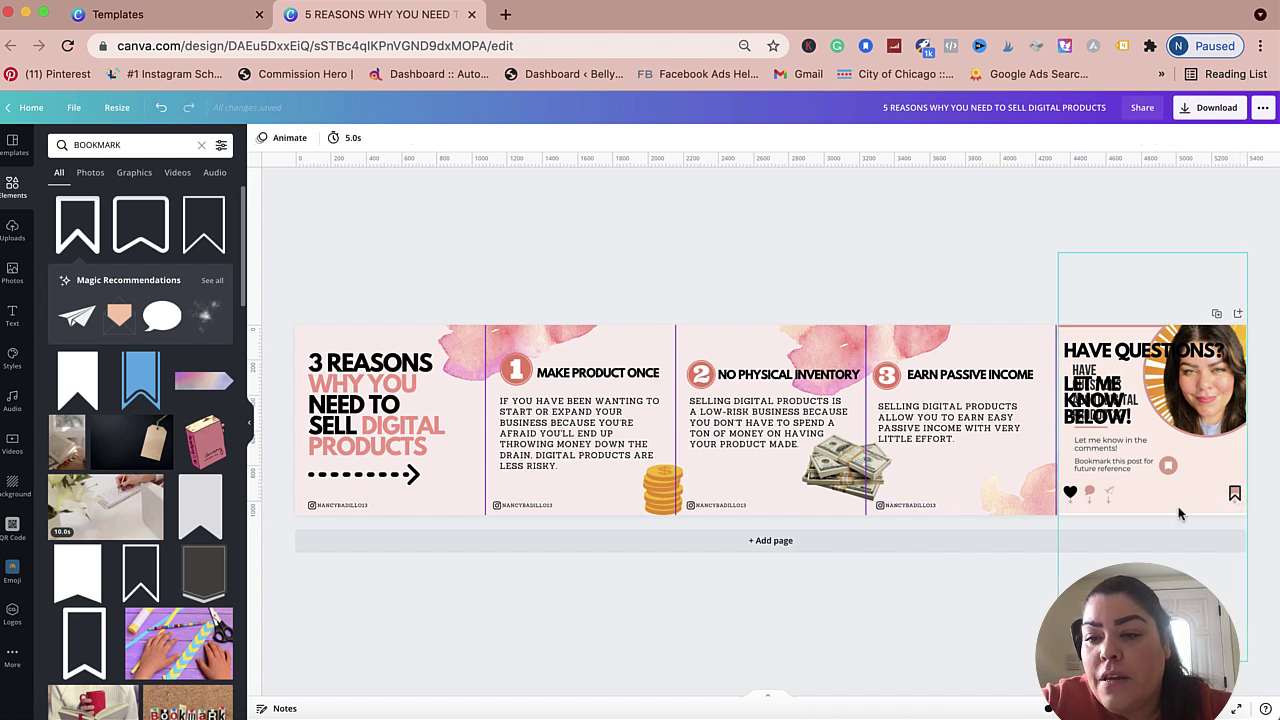
pyautogui.click(1185, 510)
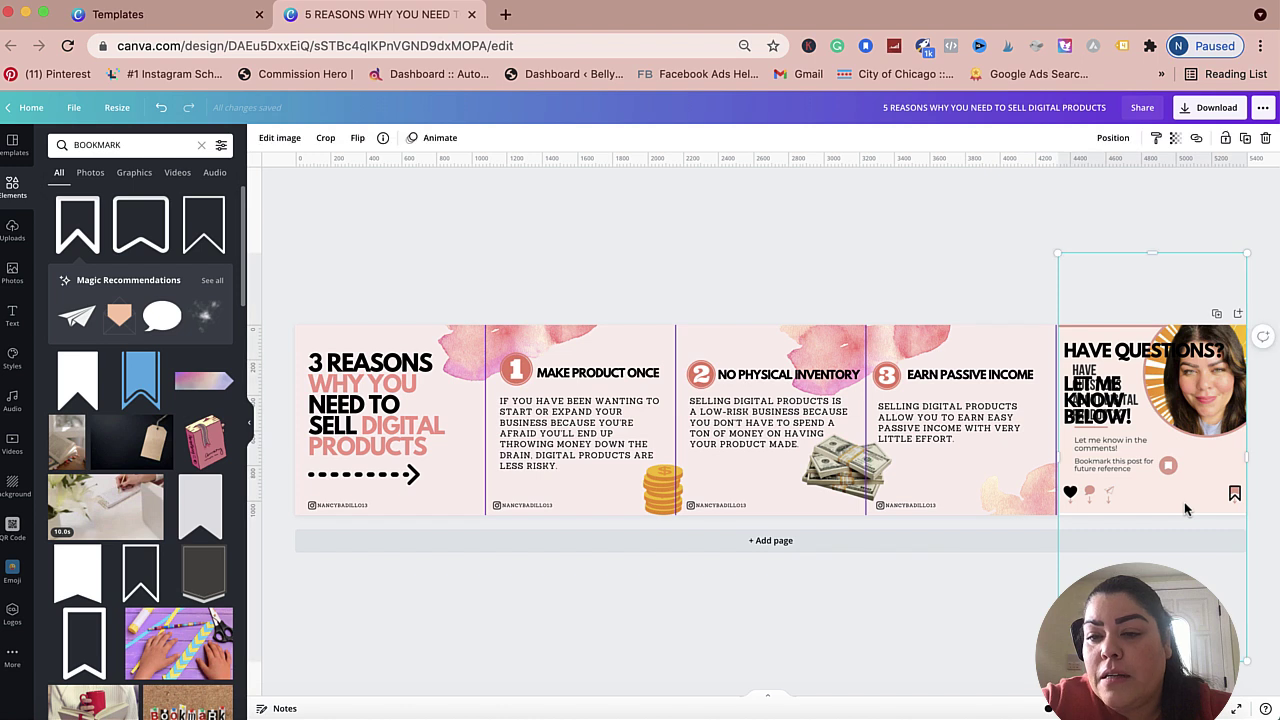
pyautogui.press('Delete')
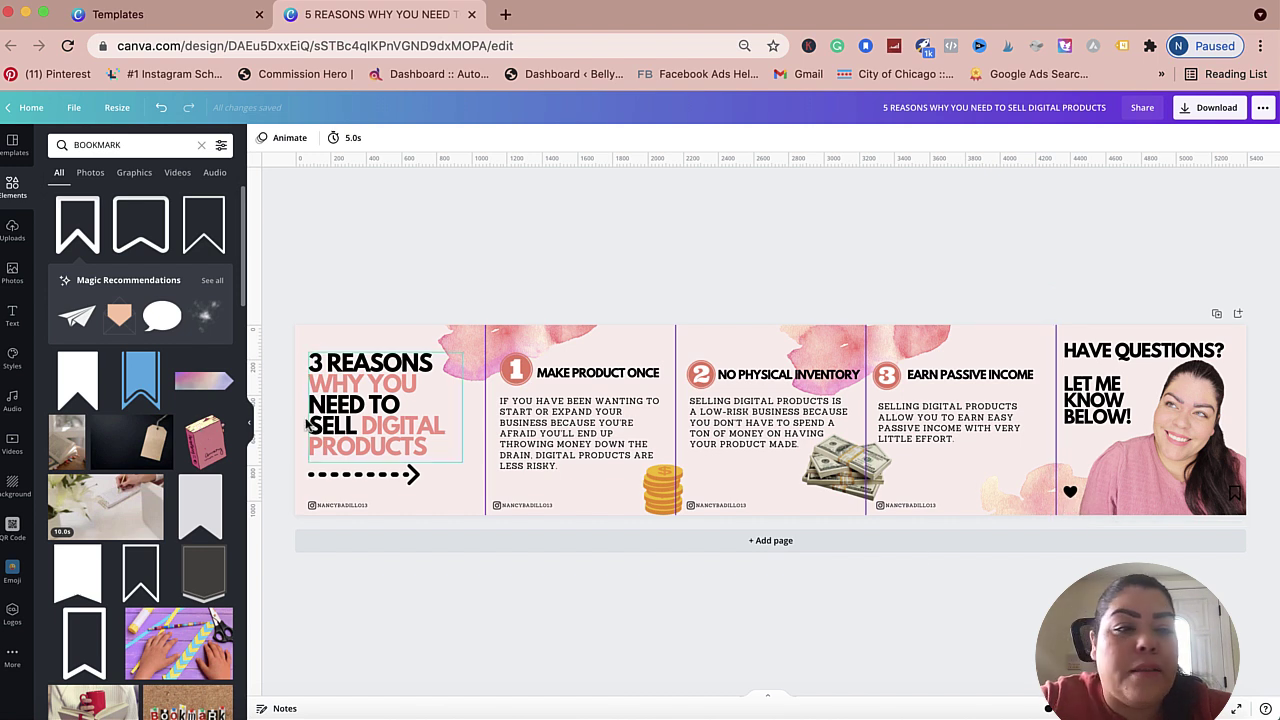
# Step: Search the elements for "ARROW" and look through the results for a suitable arrow graphic
pyautogui.click(139, 145)
pyautogui.doubleClick(139, 145)
pyautogui.write('ARROW')
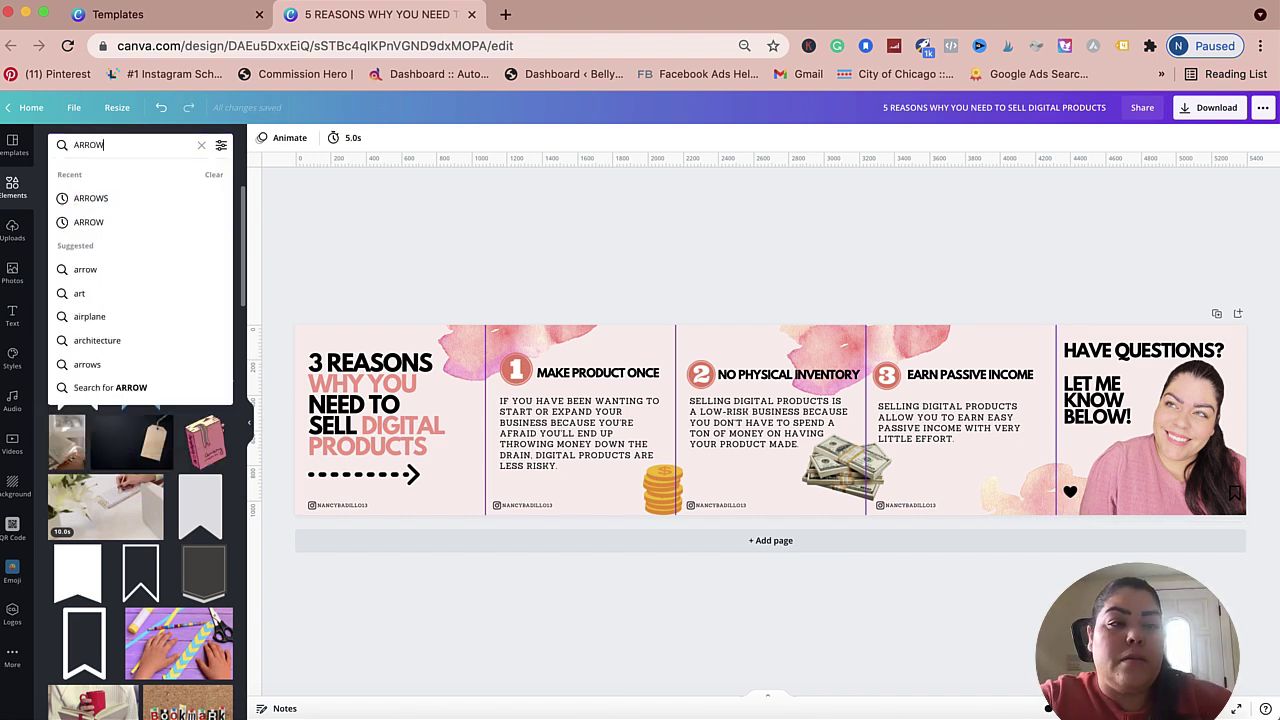
pyautogui.press('Return')
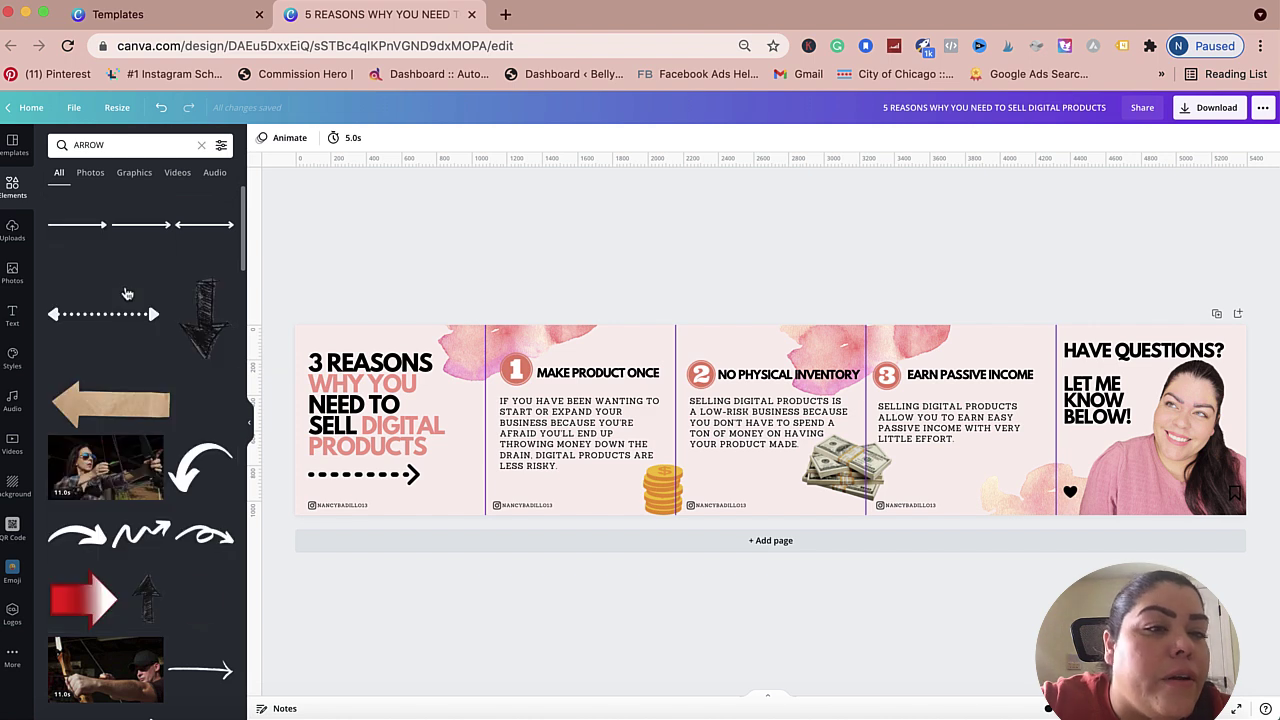
pyautogui.scroll(-3, 127, 463)
pyautogui.scroll(-10, 127, 463)
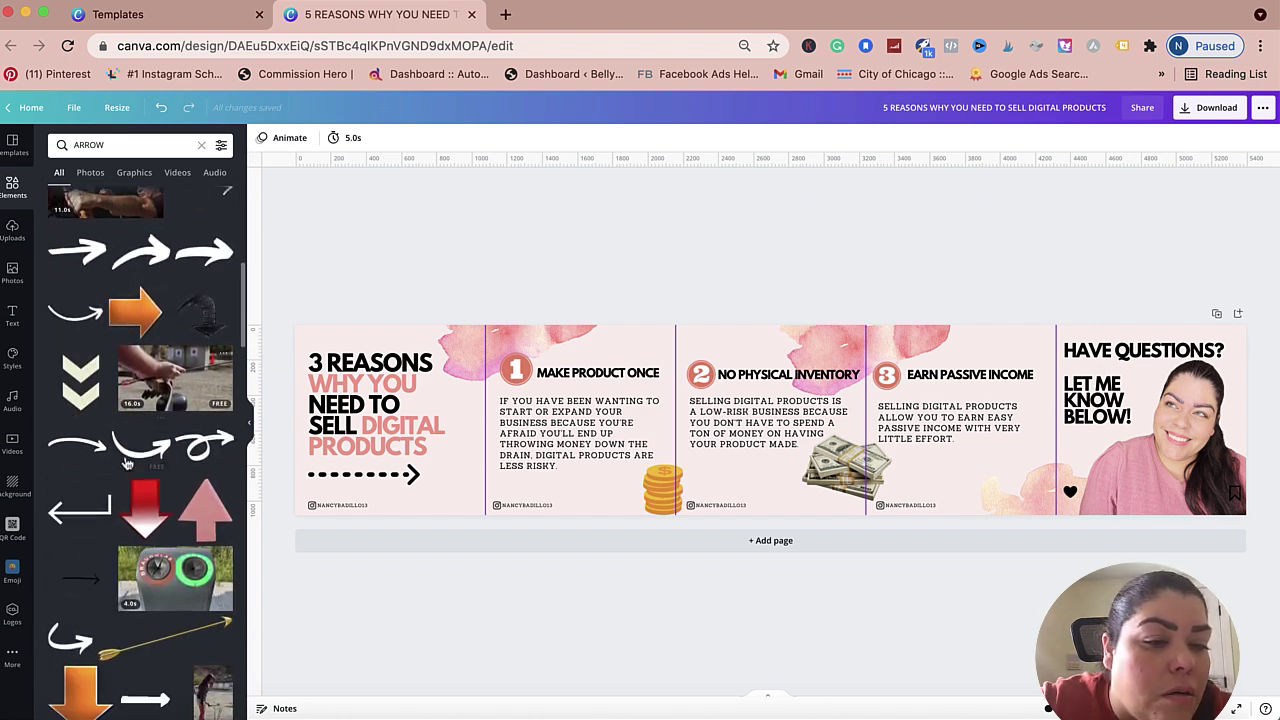
pyautogui.scroll(-10, 127, 463)
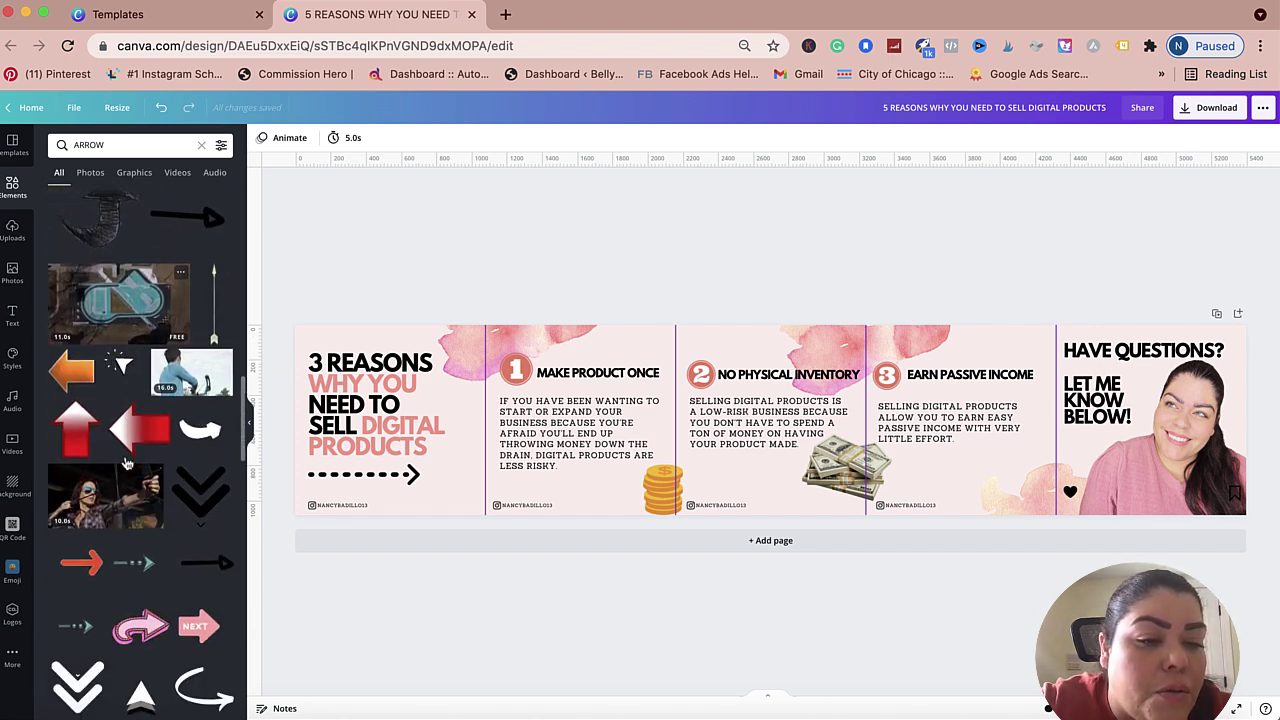
pyautogui.scroll(-10, 127, 463)
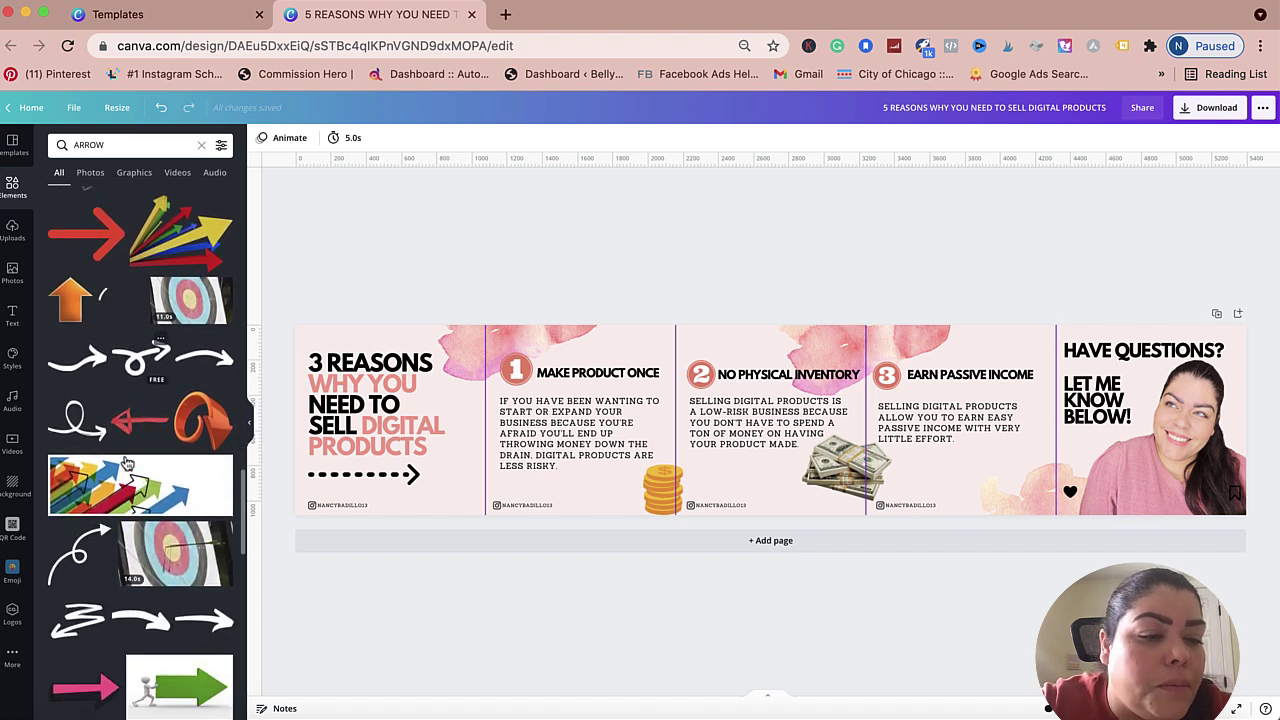
pyautogui.scroll(-10, 127, 463)
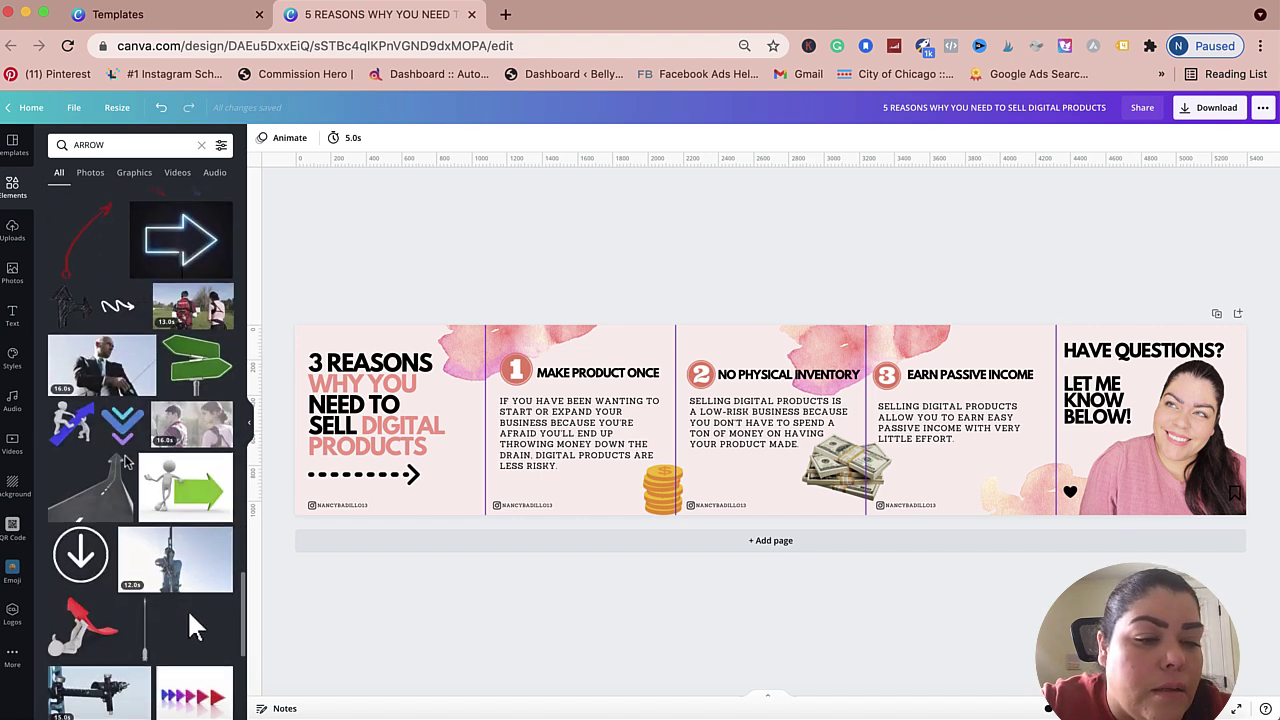
pyautogui.scroll(-10, 127, 463)
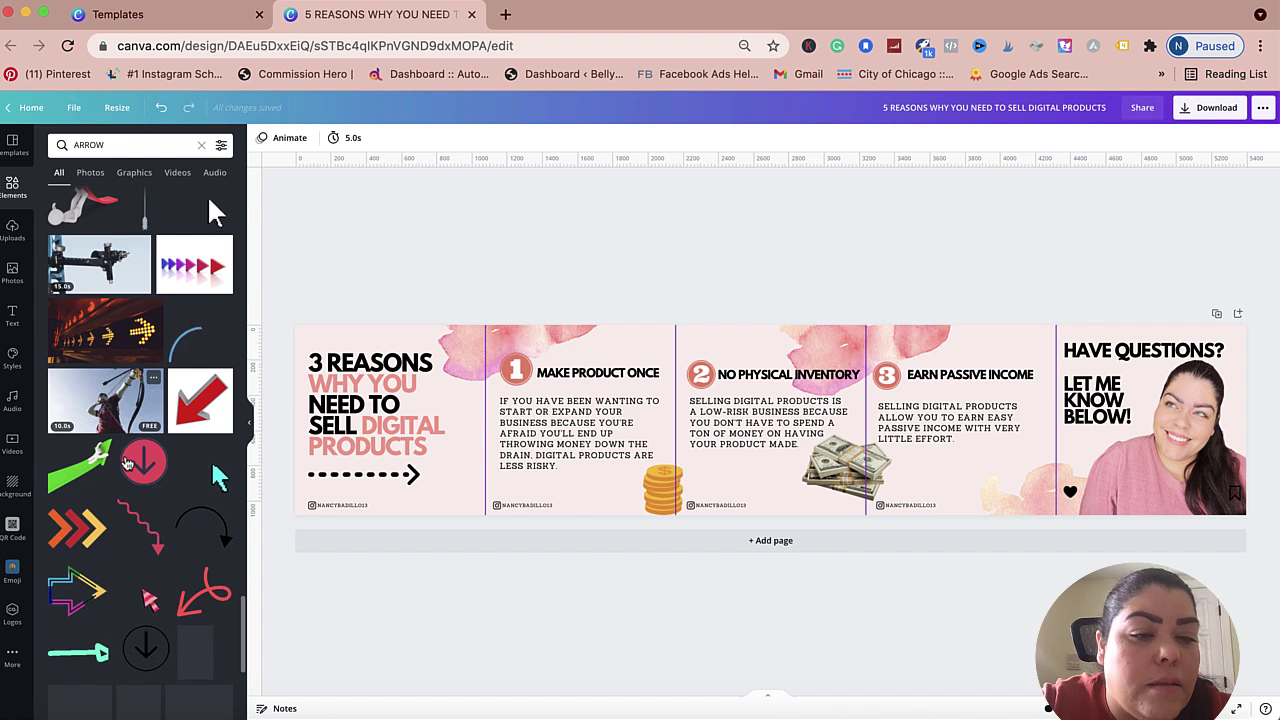
# Step: Filter the arrow results to static elements and insert the thin straight line arrow with a single head
pyautogui.click(221, 145)
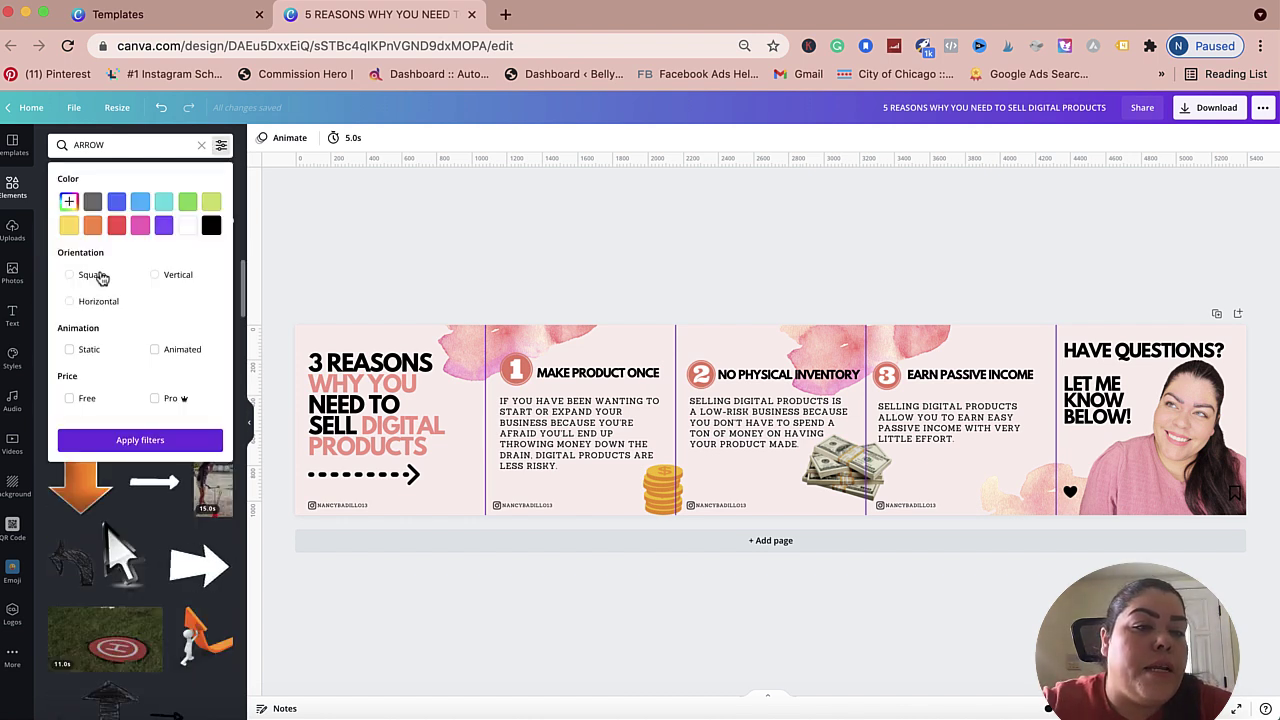
pyautogui.click(69, 349)
pyautogui.click(92, 446)
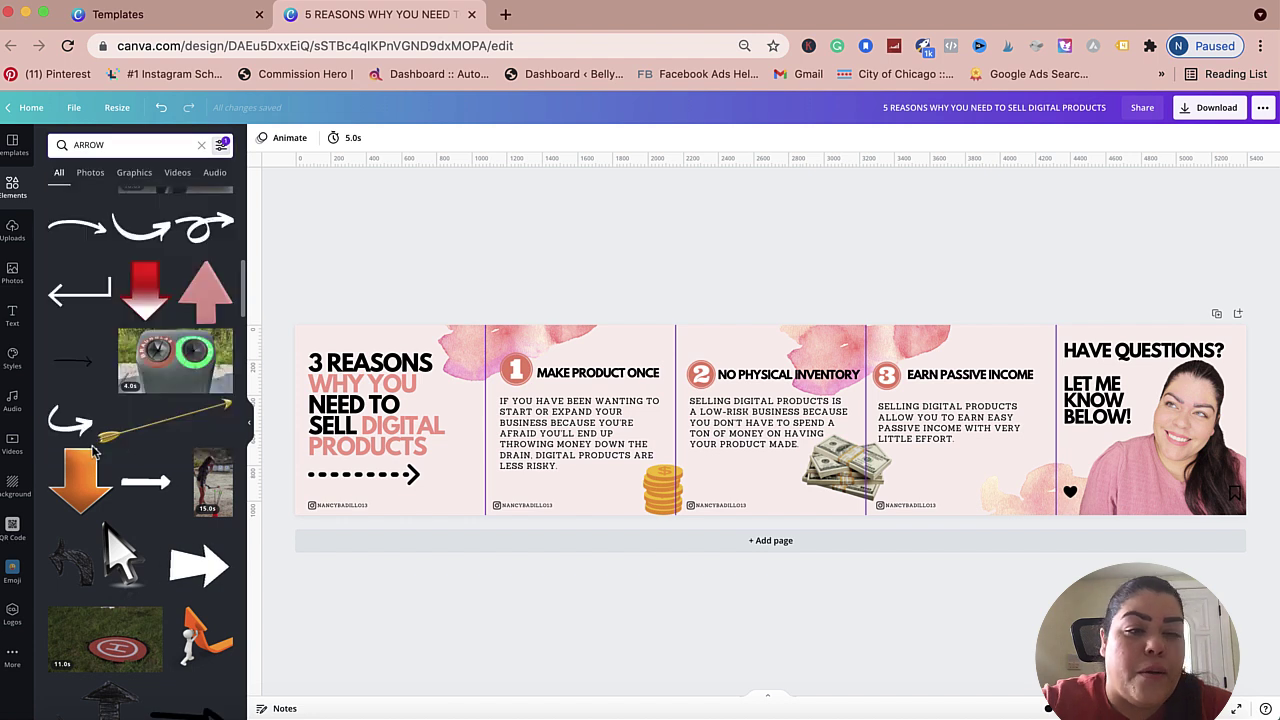
pyautogui.scroll(4, 147, 285)
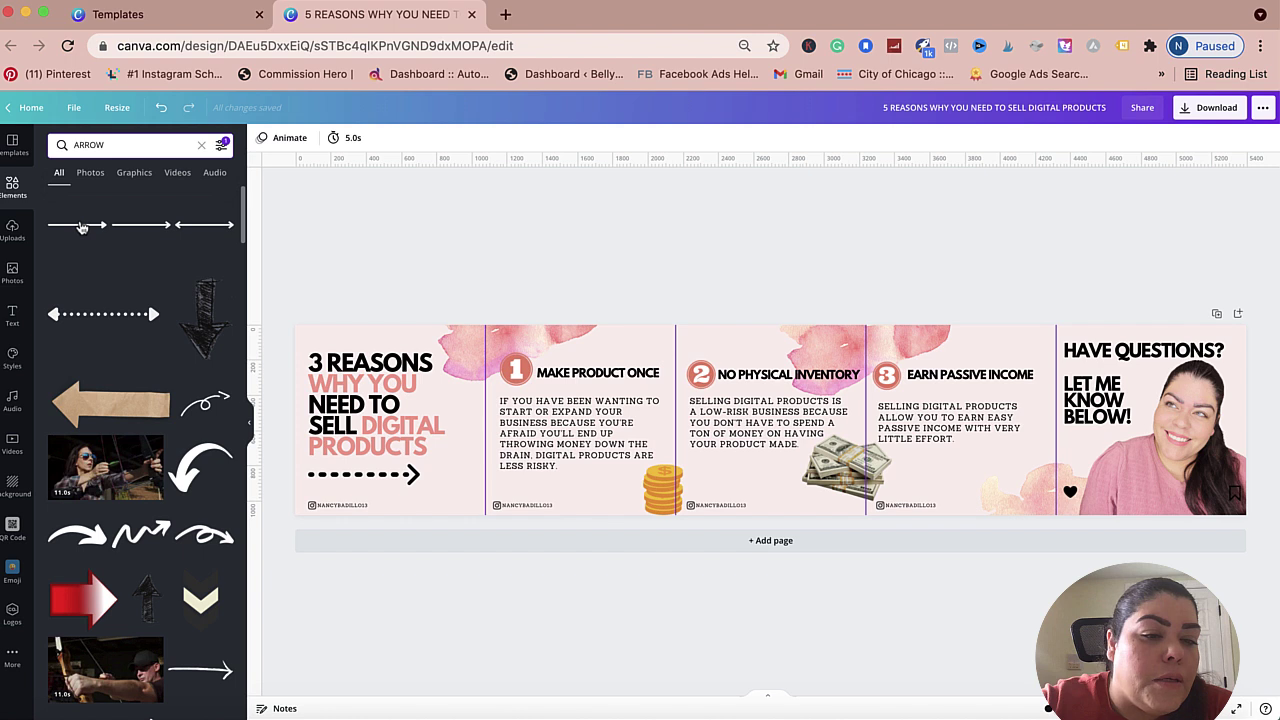
pyautogui.click(81, 229)
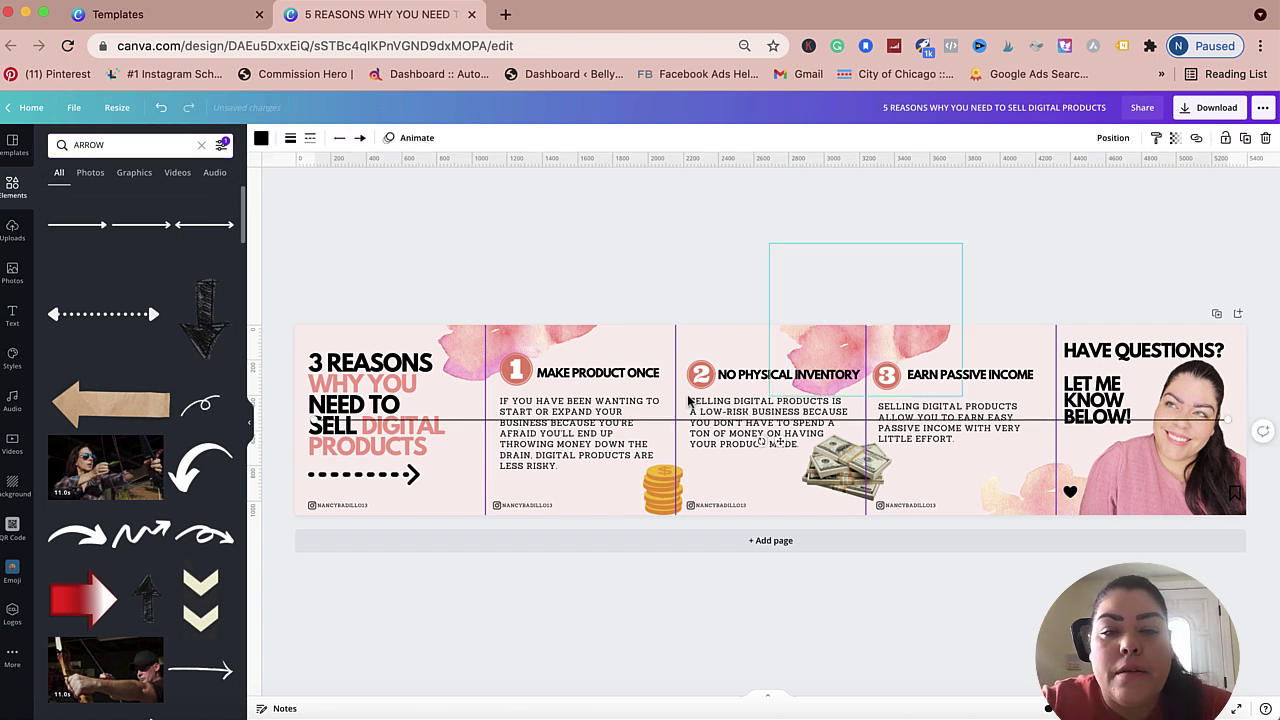
# Step: Shorten the line arrow to icon size, turn it to point downward, and place it directly beneath the heart in the fifth section
pyautogui.moveTo(315, 423); pyautogui.dragTo(1050, 520)
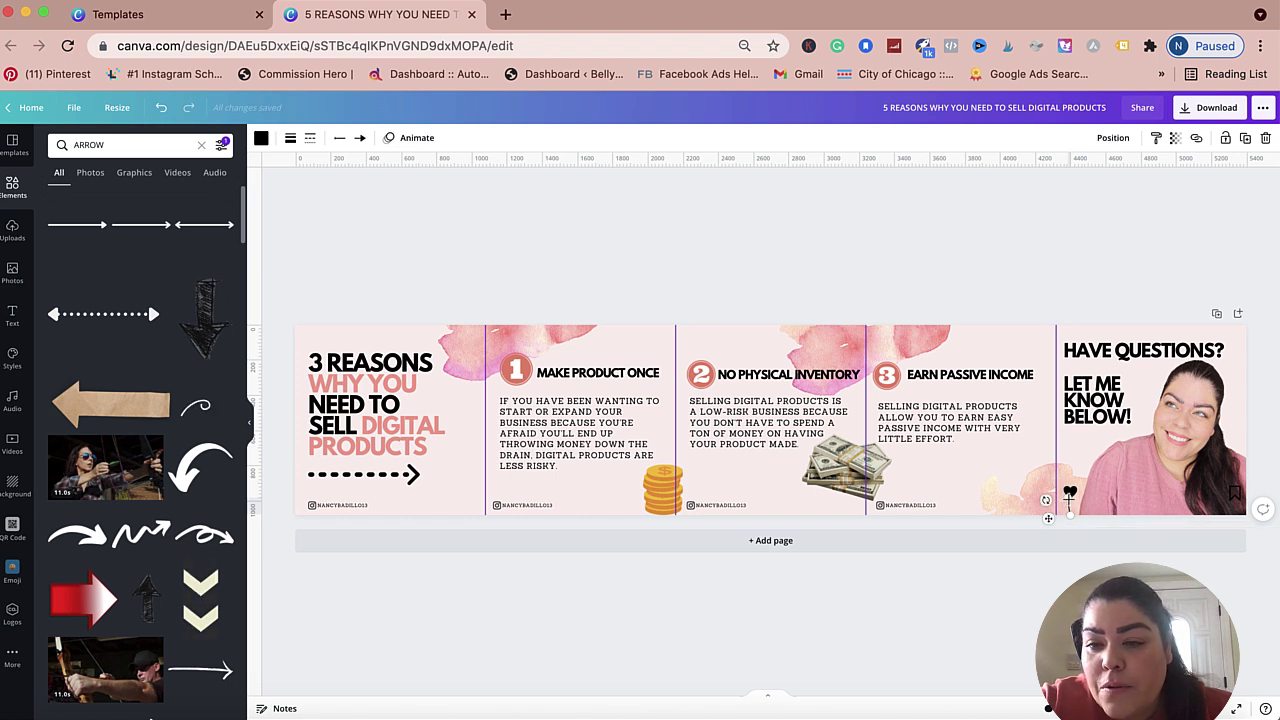
pyautogui.moveTo(1048, 518); pyautogui.dragTo(1070, 506)
pyautogui.press('Escape')
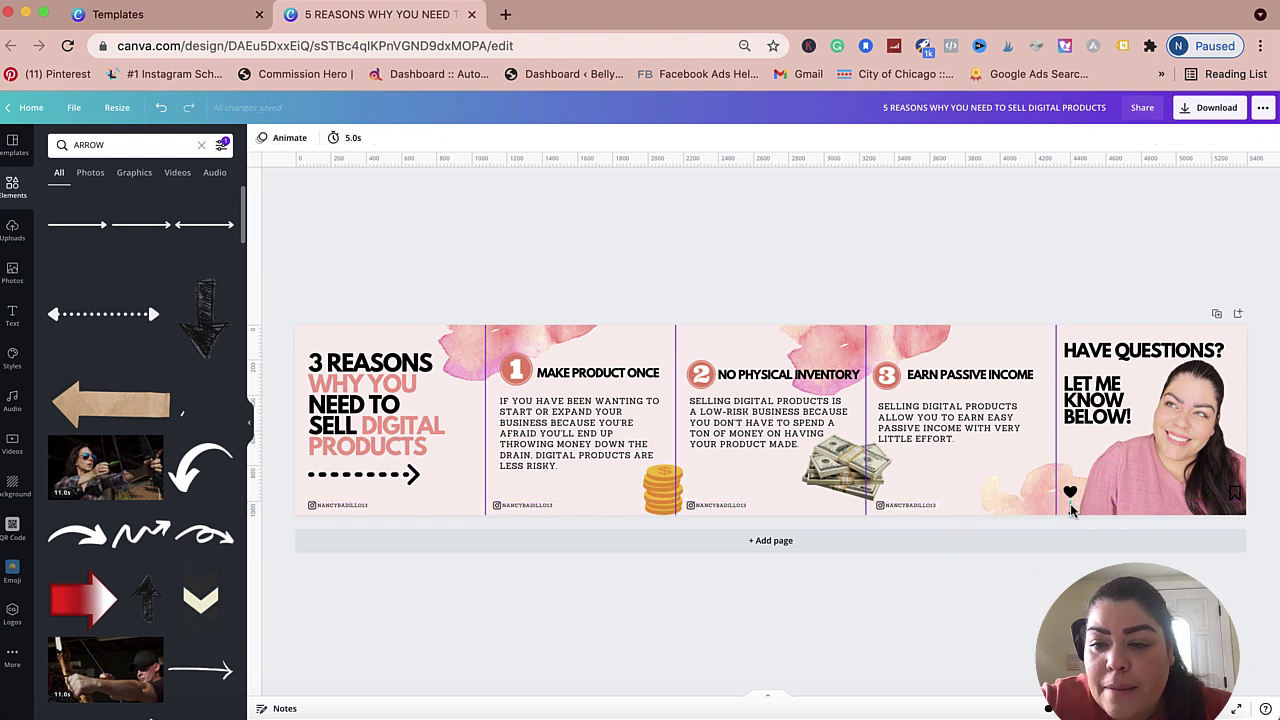
pyautogui.click(1070, 508)
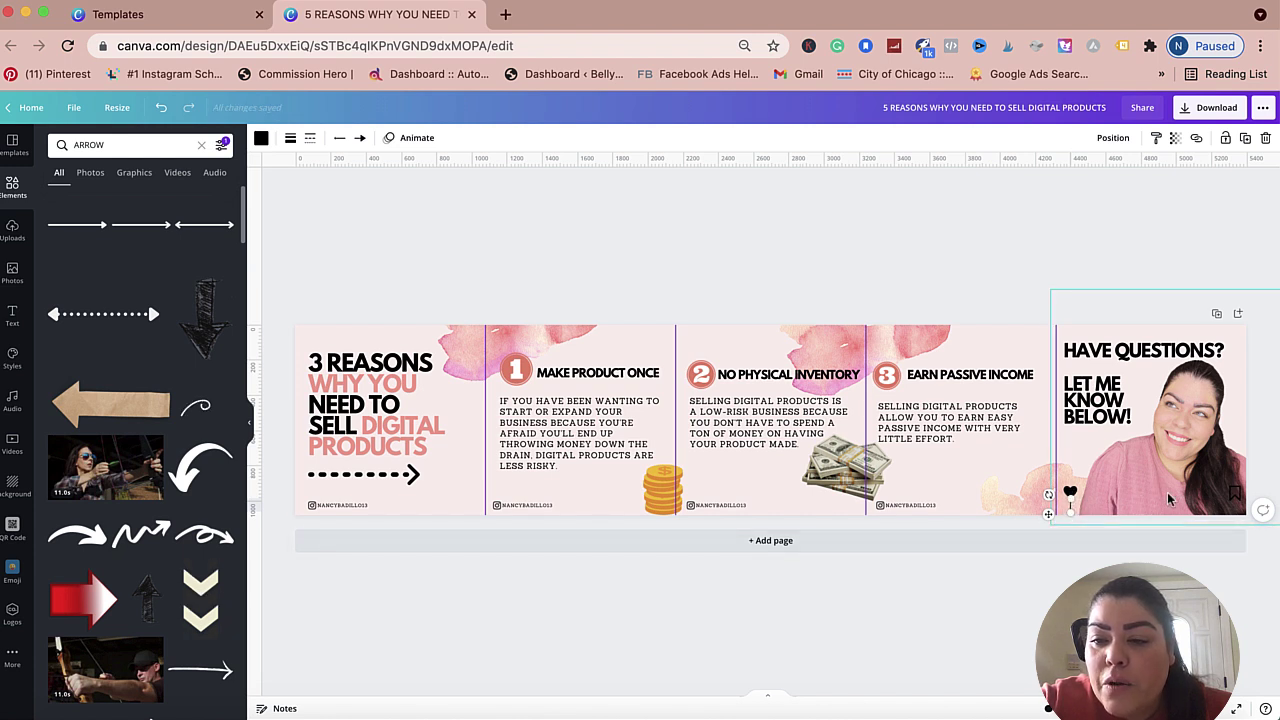
pyautogui.click(1047, 595)
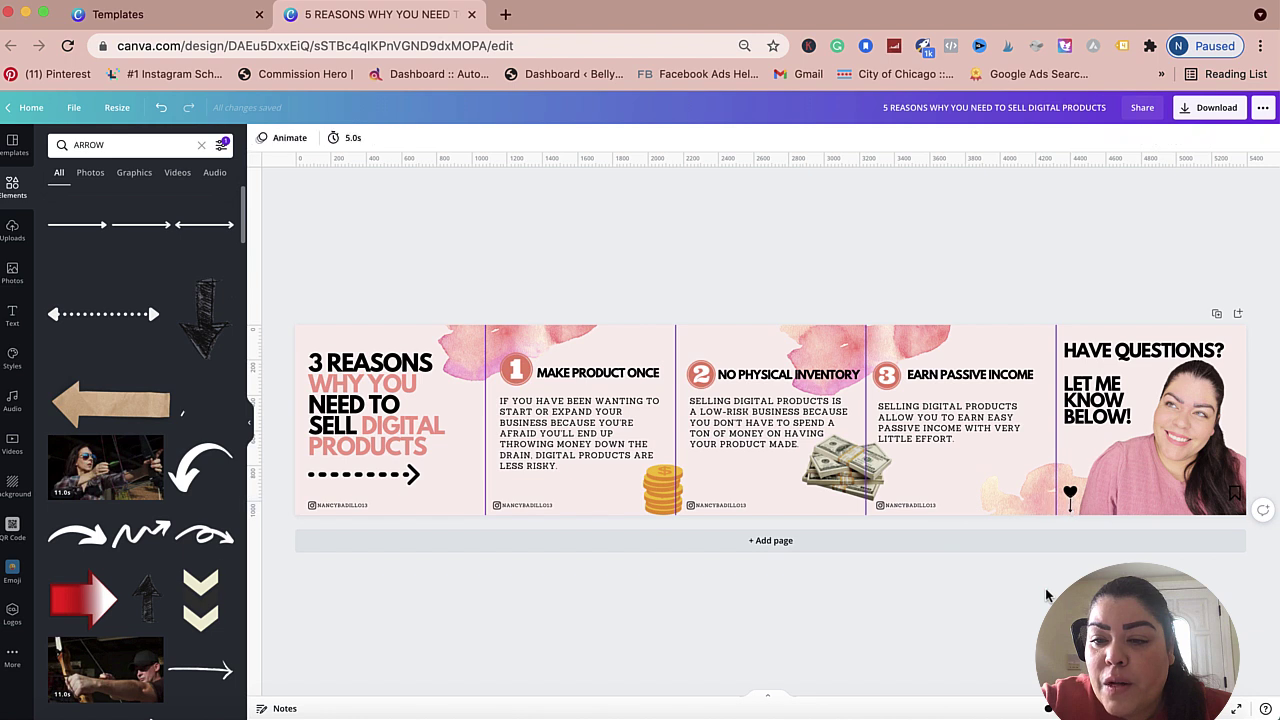
pyautogui.click(1069, 513)
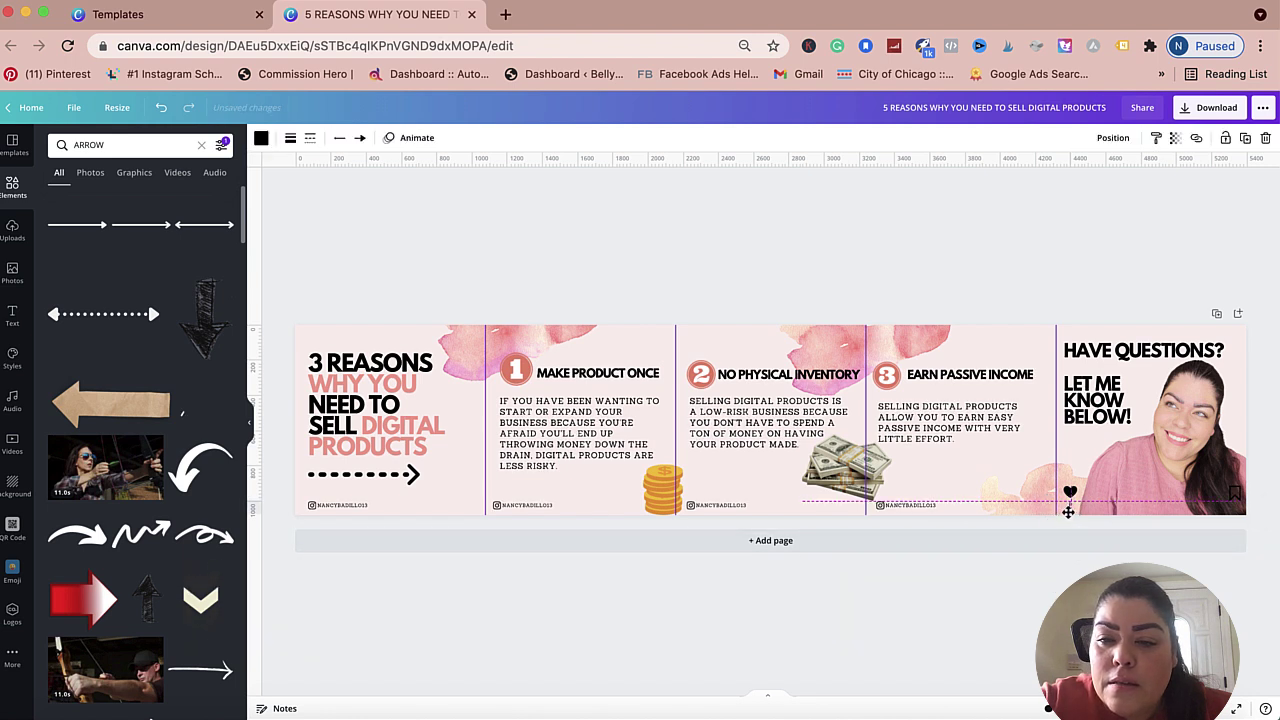
pyautogui.moveTo(1068, 512); pyautogui.dragTo(1082, 482)
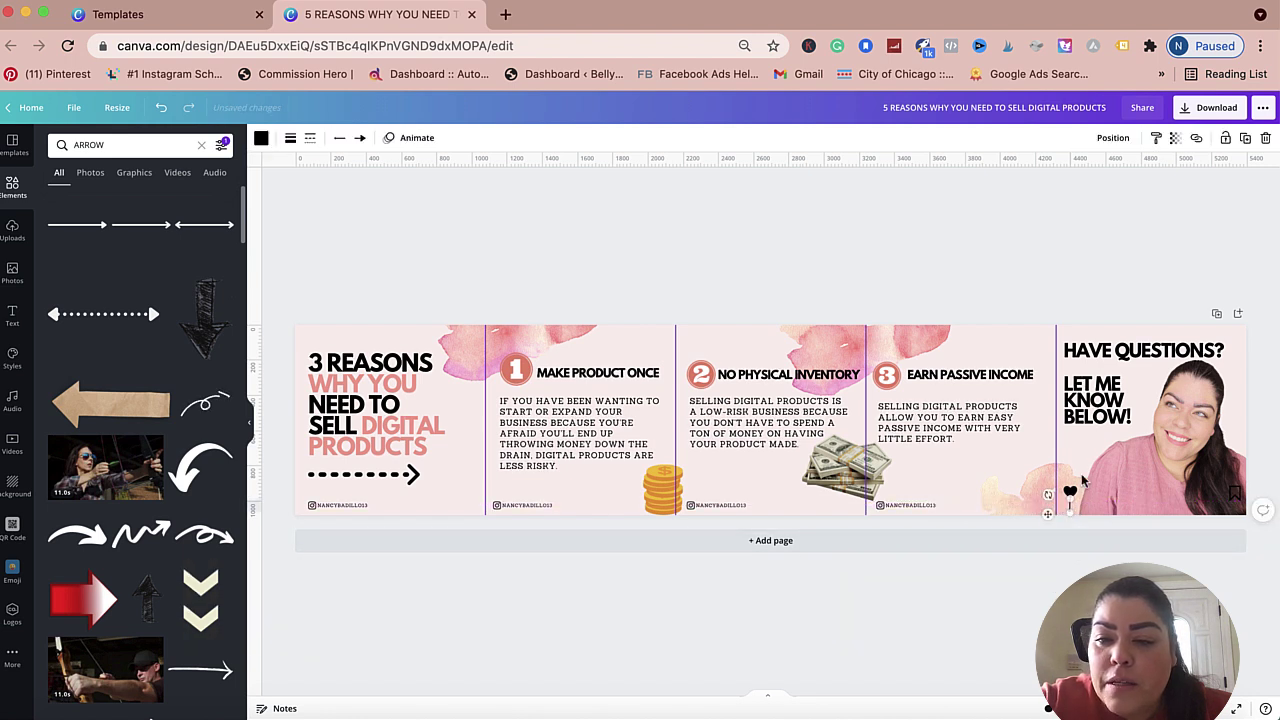
pyautogui.click(1000, 2)
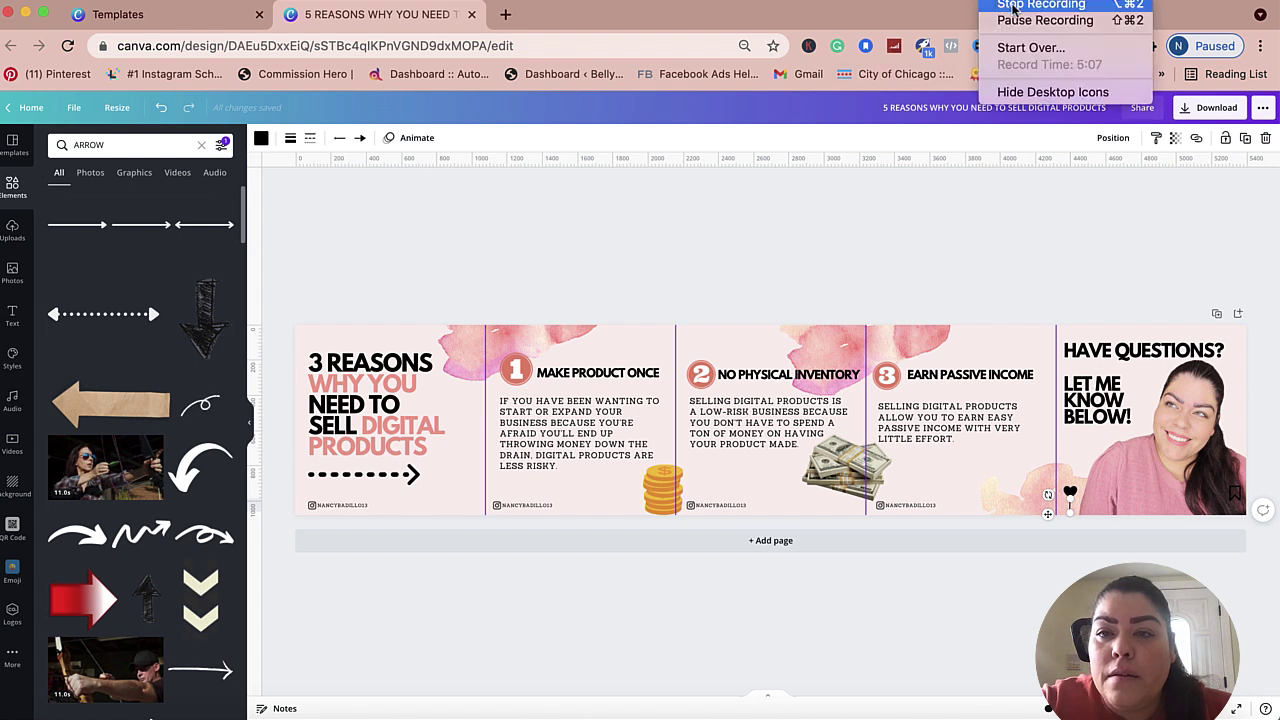
pyautogui.click(1025, 21)
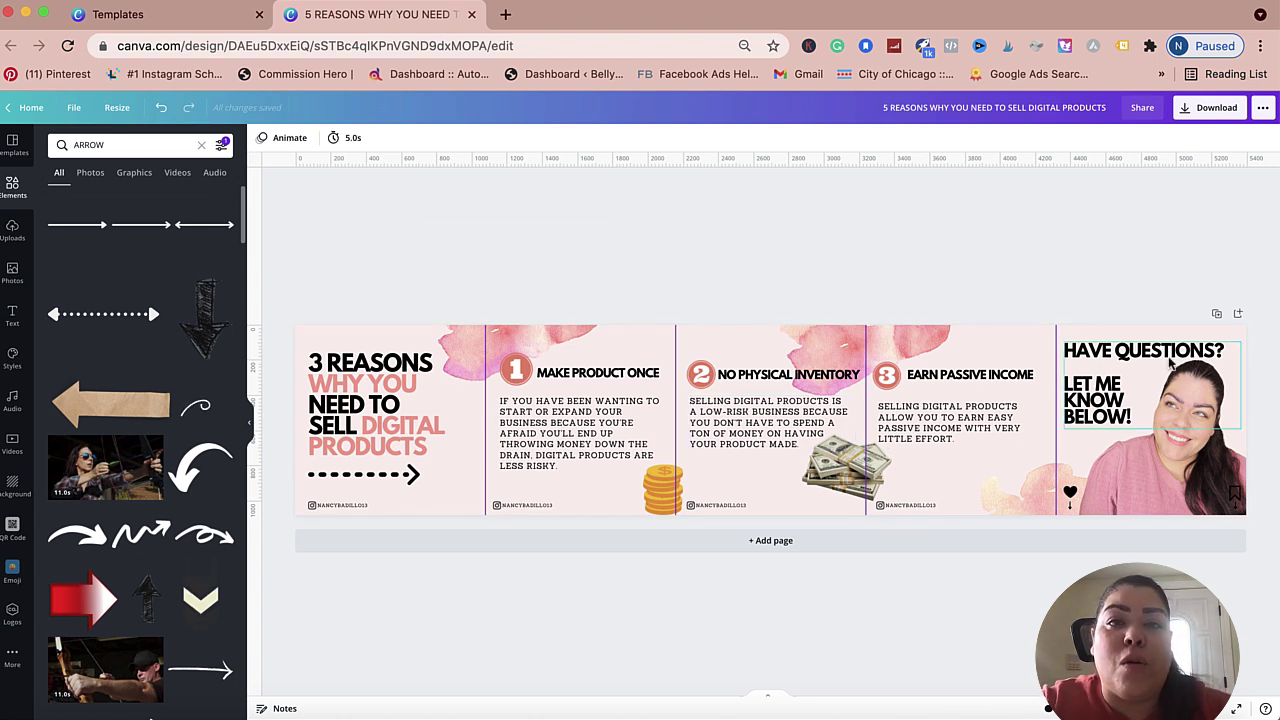
# Step: Duplicate the carousel page and delete the duplicate page again
pyautogui.click(1217, 316)
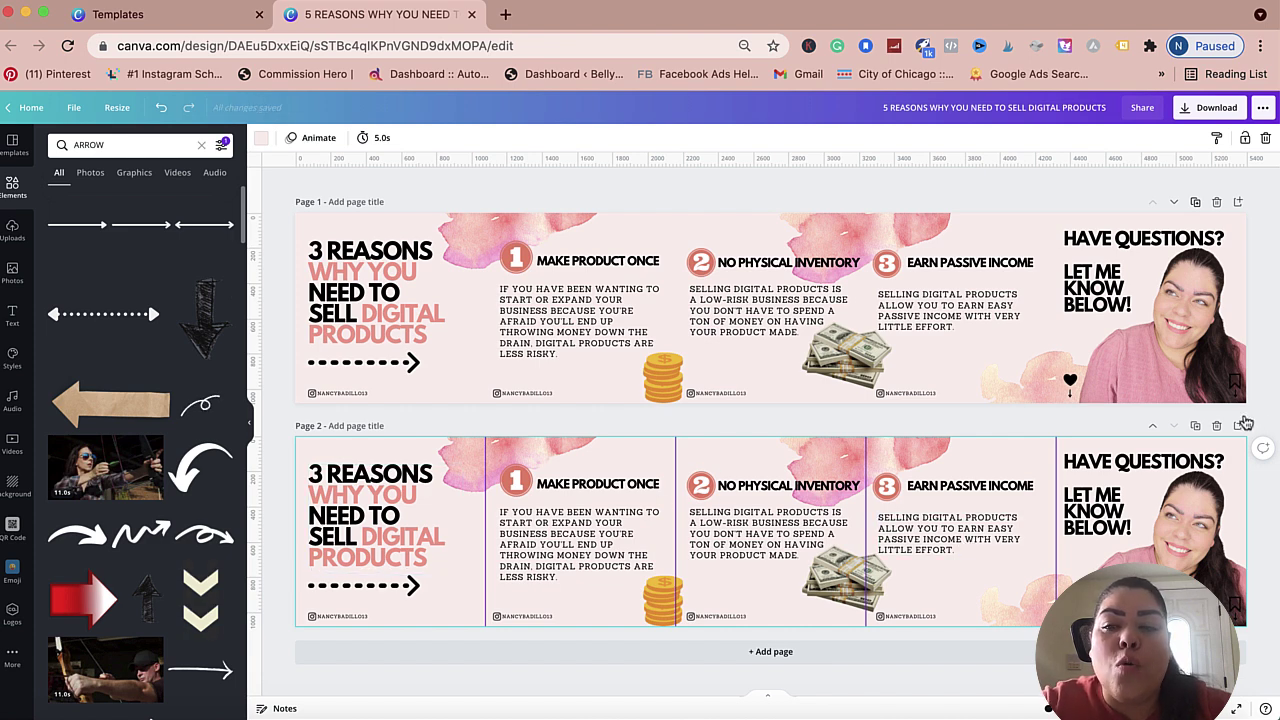
pyautogui.click(1216, 425)
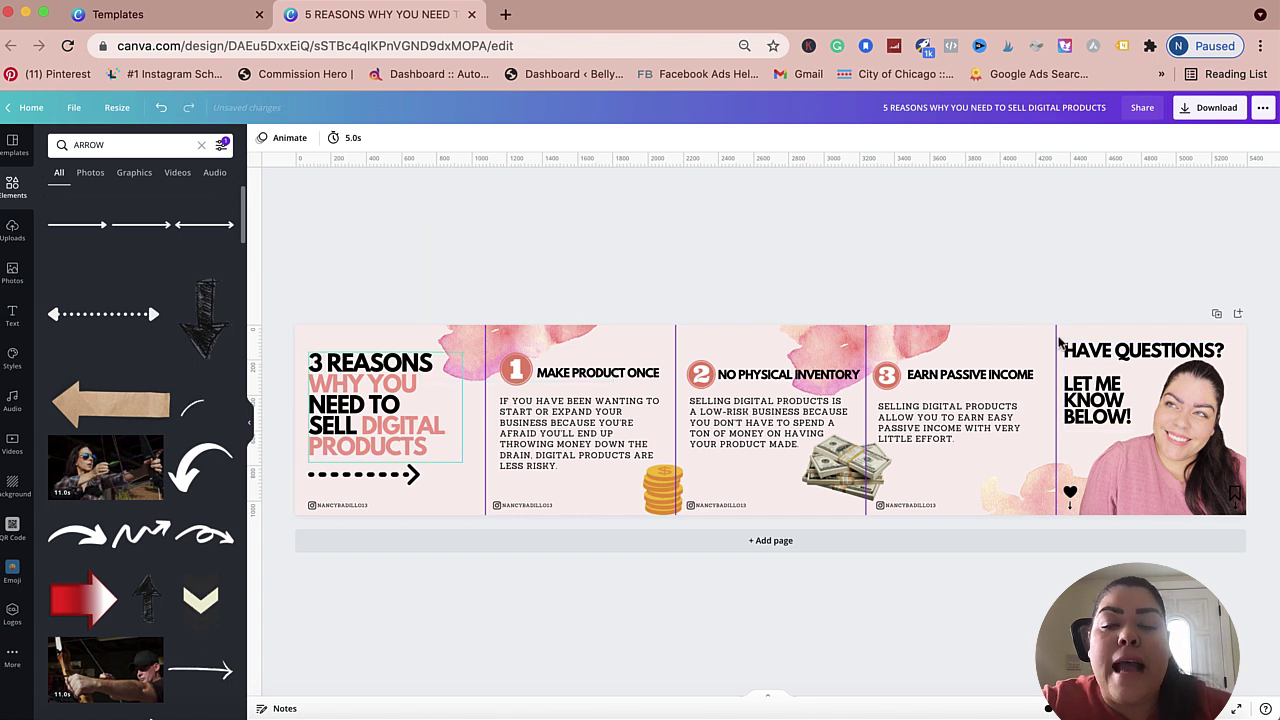
# Step: Download the carousel design as a PNG at size 1 (5400 × 1080 px)
pyautogui.click(1216, 107)
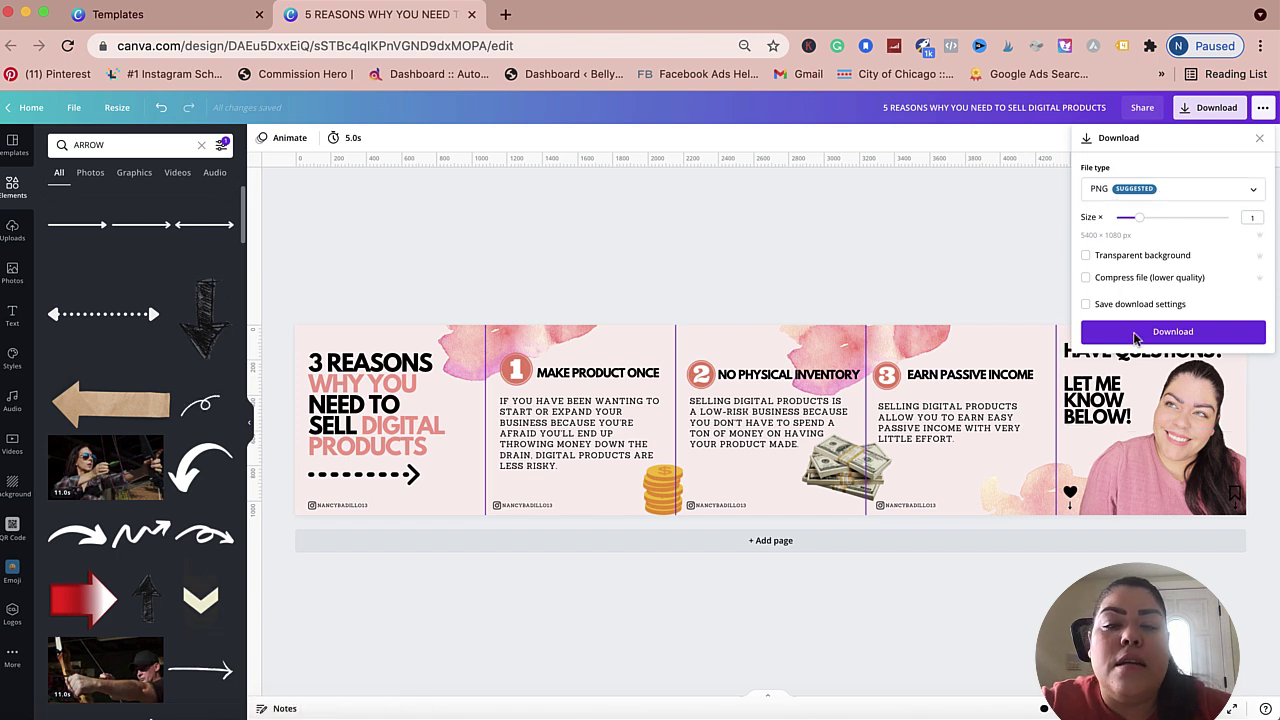
pyautogui.click(1165, 331)
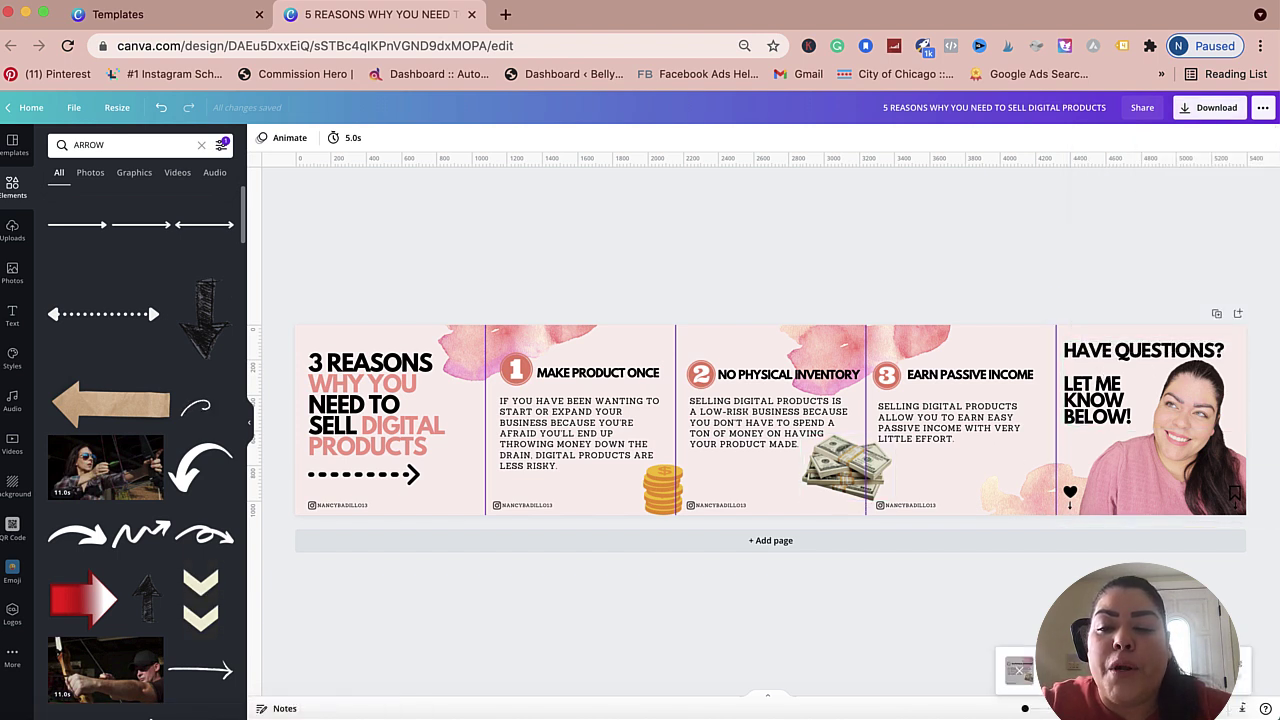
# Step: Open the PineTools split-image page at pinetools.com/split-image in a new browser tab
pyautogui.click(505, 15)
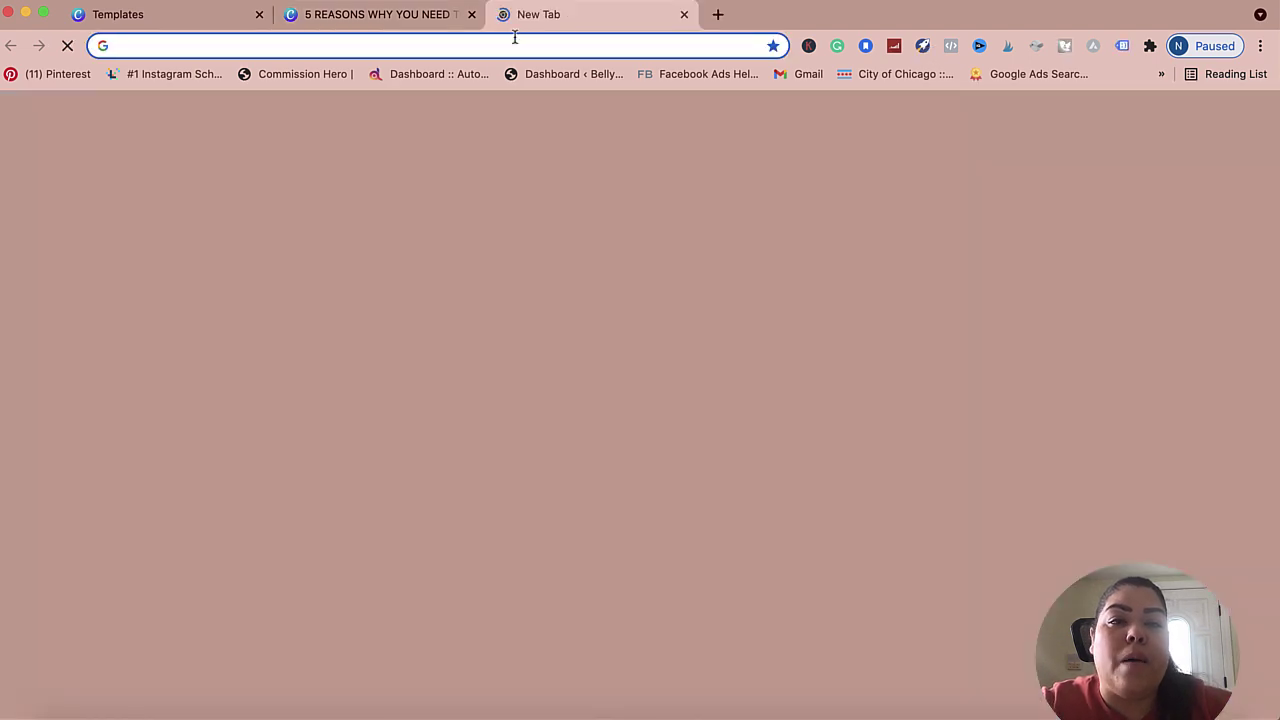
pyautogui.write('PINTE')
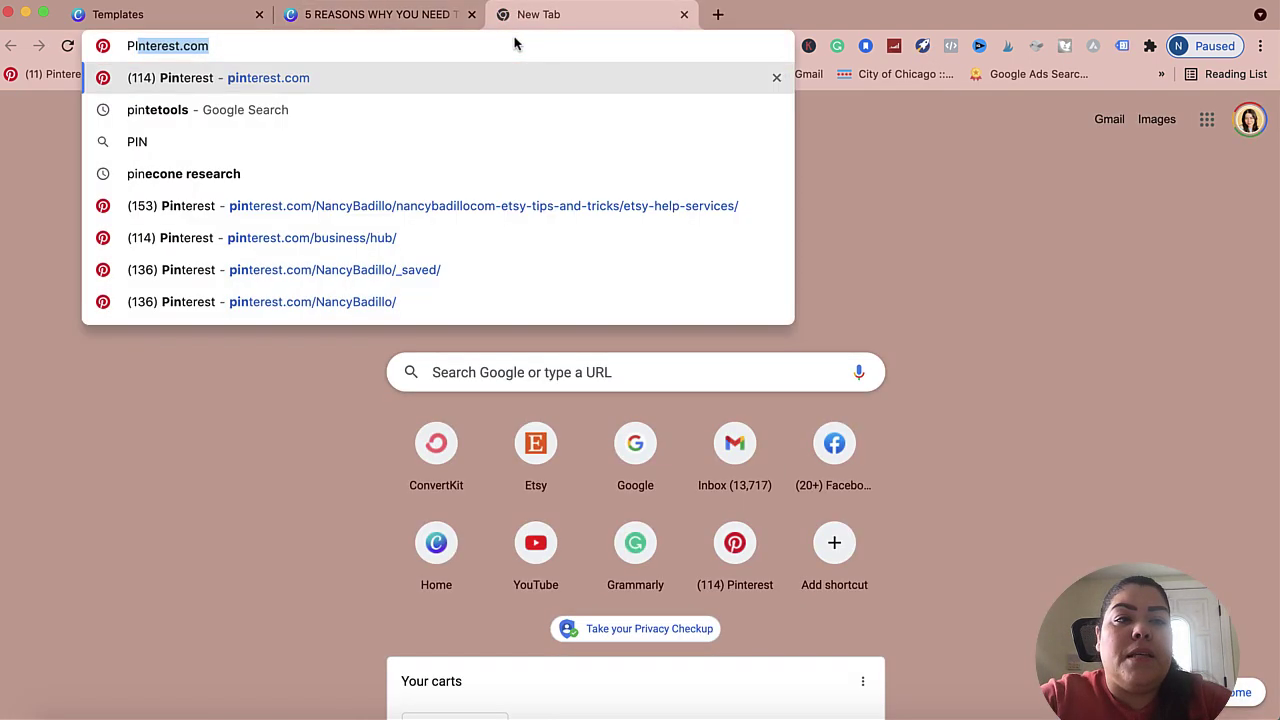
pyautogui.press('BackSpace')
pyautogui.press('BackSpace')
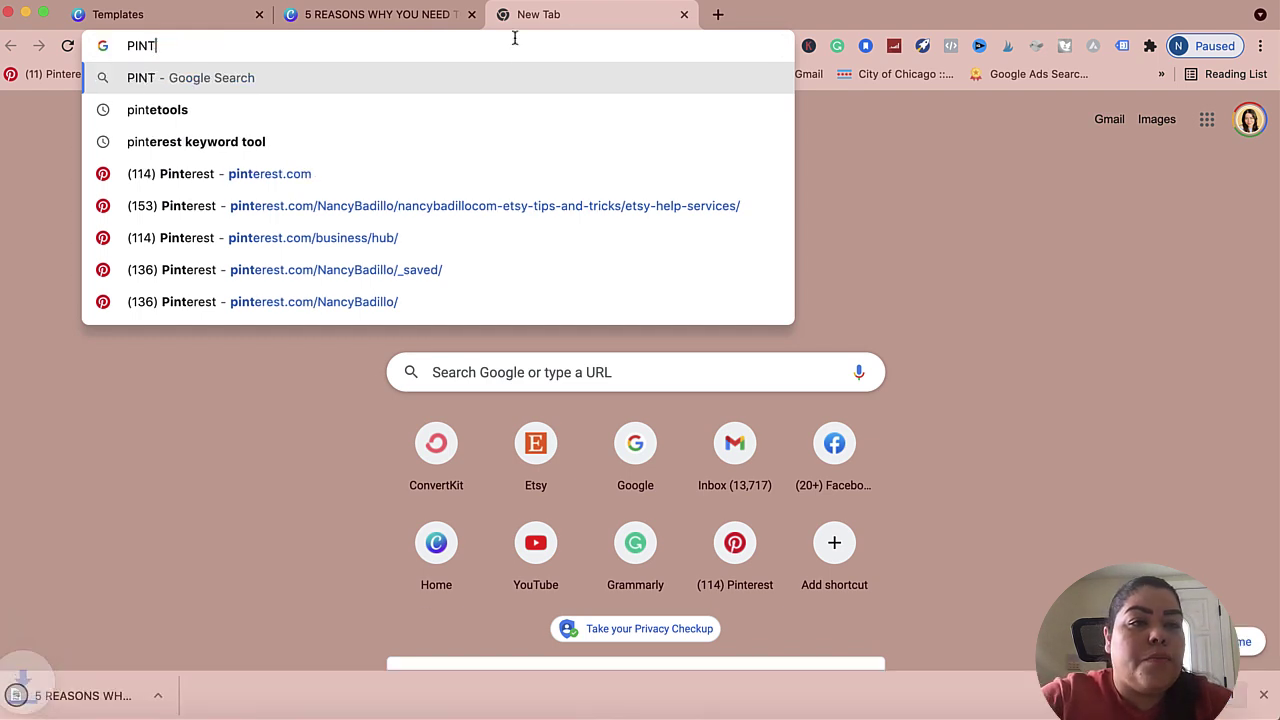
pyautogui.write('ETOOLS.COM')
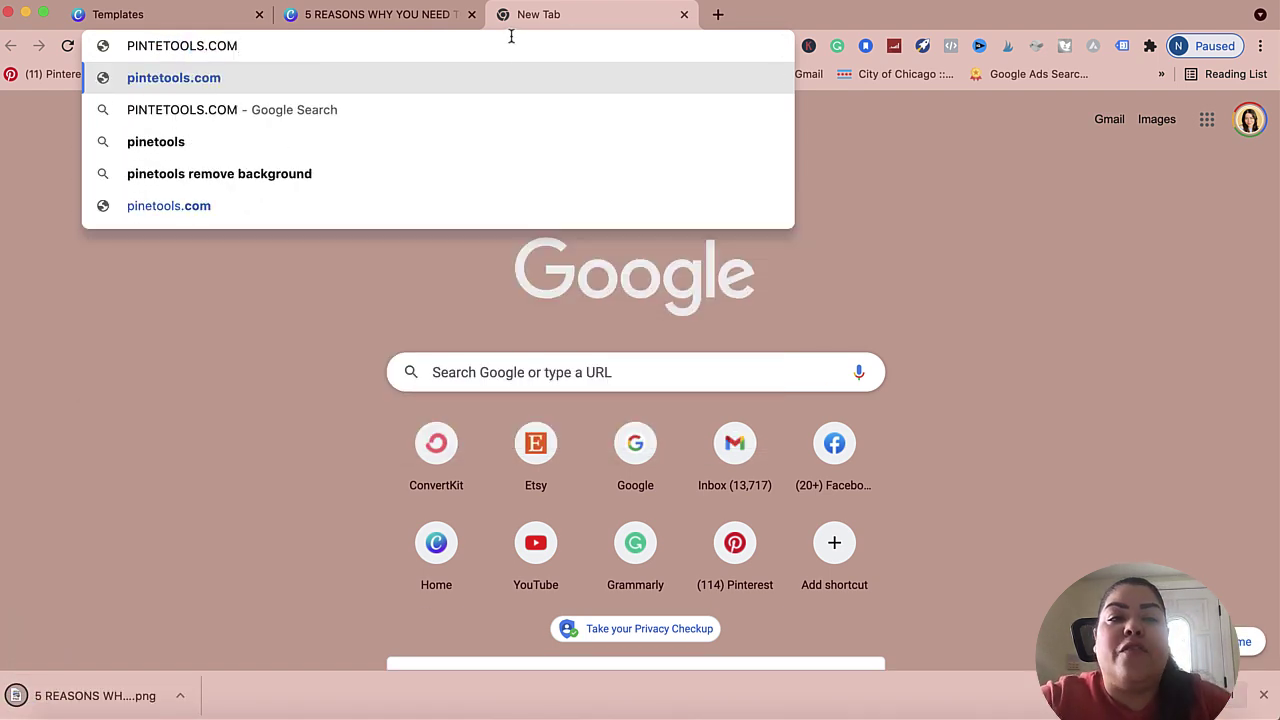
pyautogui.press('Return')
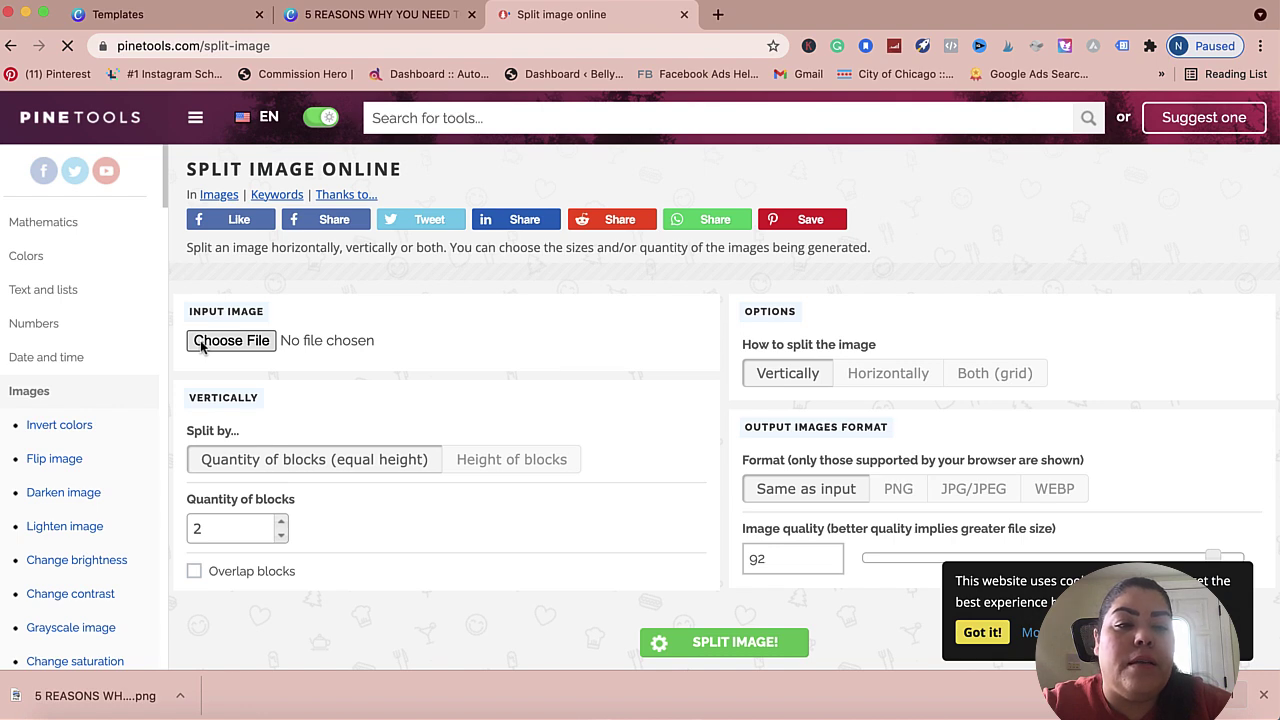
# Step: Load 5 REASONS WHY YOU NEED TO SELL DIGITAL PRODUCTS.png from Downloads as the input image
pyautogui.click(201, 342)
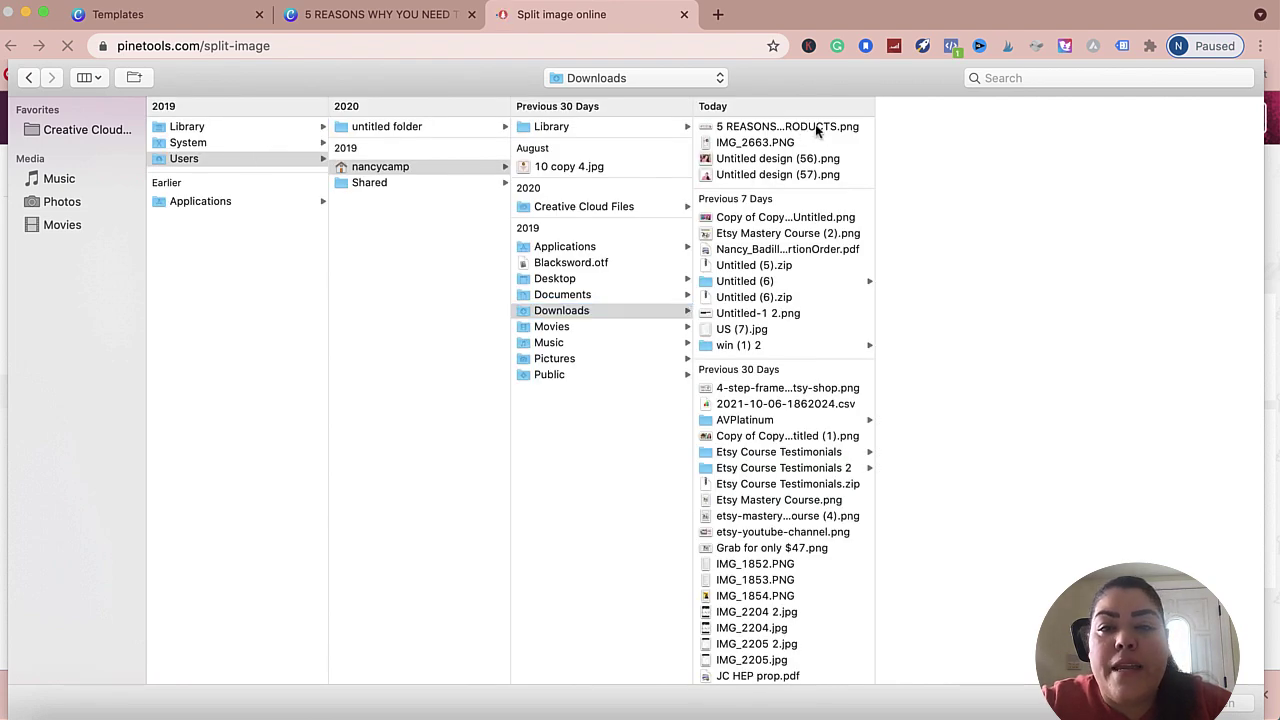
pyautogui.click(816, 127)
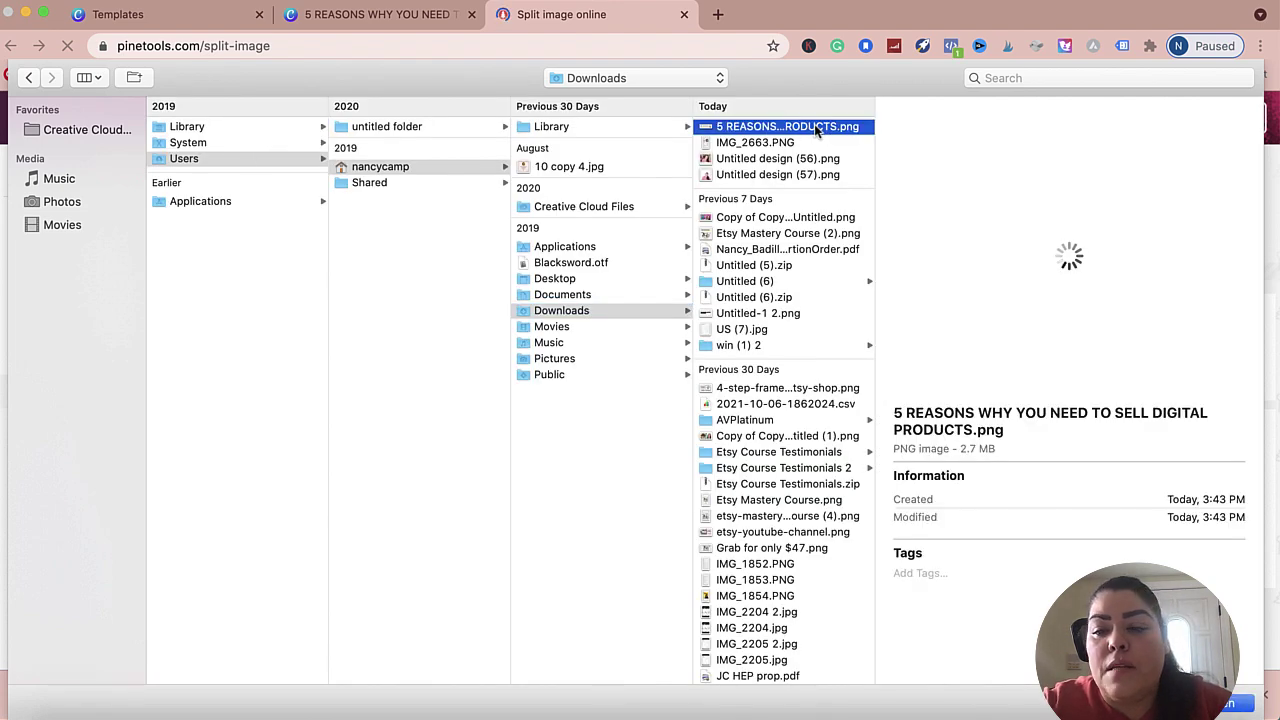
pyautogui.doubleClick(816, 127)
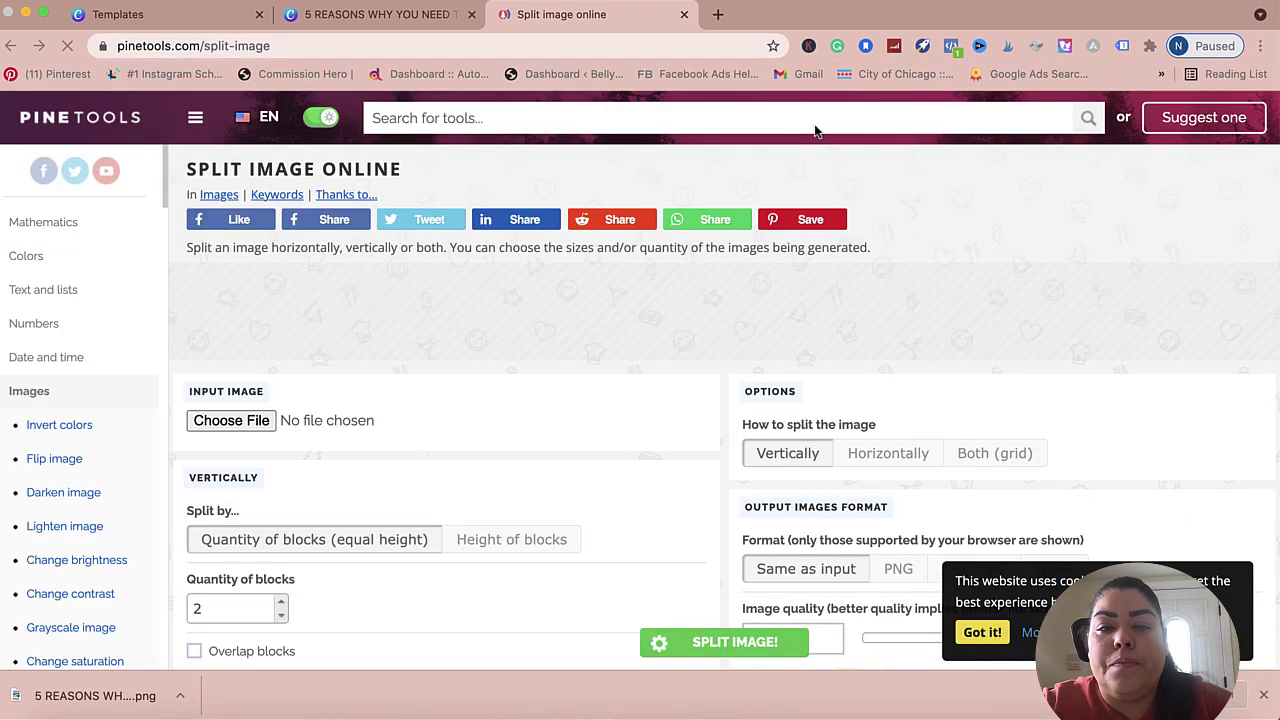
# Step: Set the quantity of blocks for the vertical split to 5
pyautogui.scroll(-1, 816, 127)
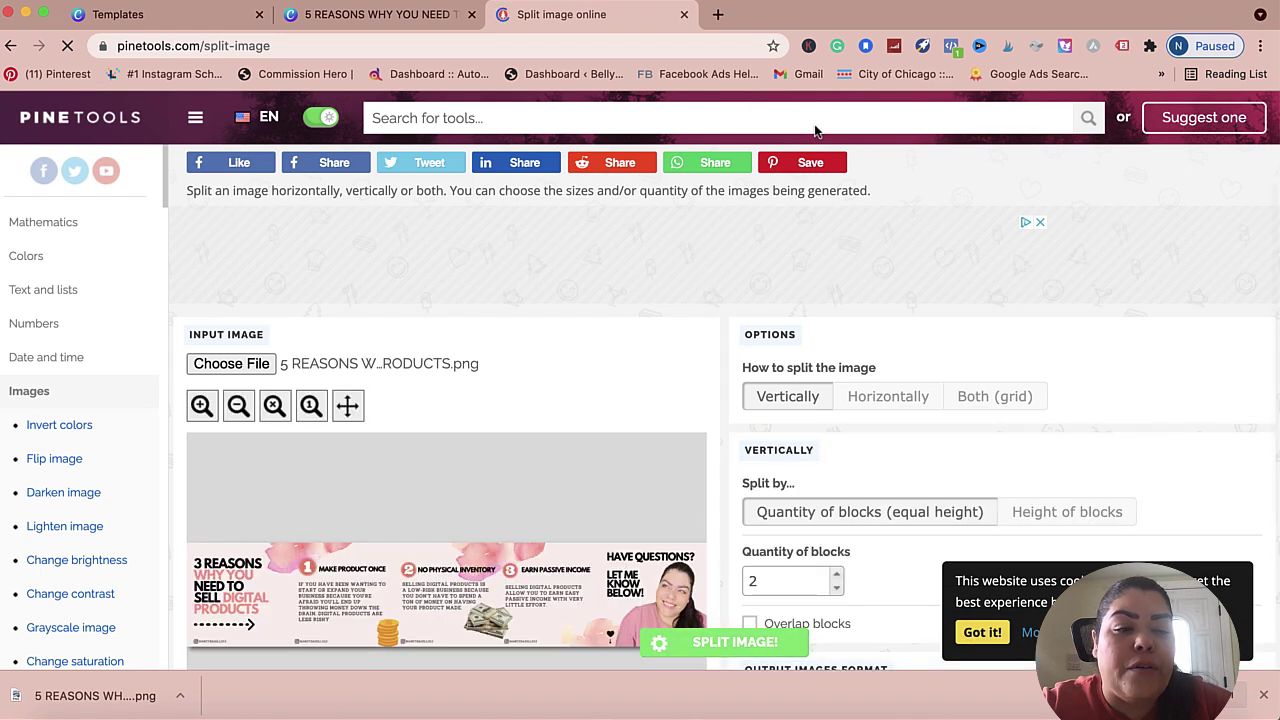
pyautogui.scroll(-1, 816, 130)
pyautogui.scroll(1, 816, 130)
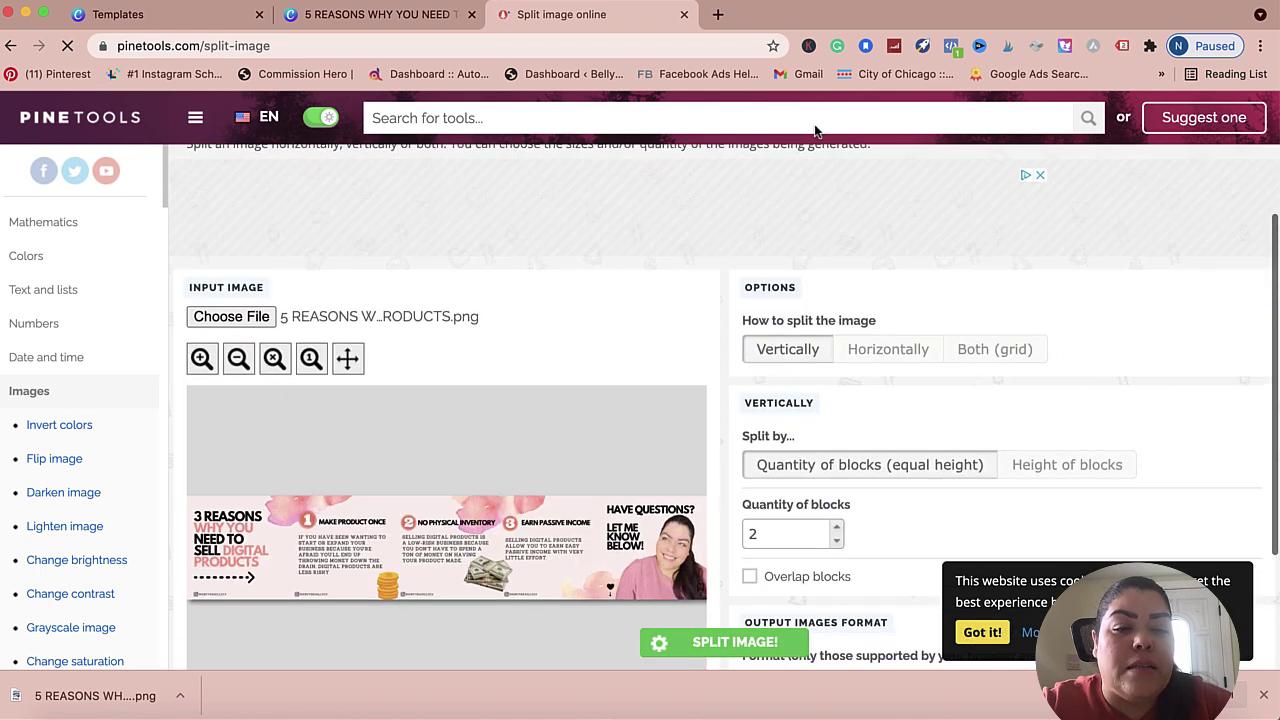
pyautogui.scroll(-3, 816, 130)
pyautogui.scroll(4, 816, 130)
pyautogui.scroll(-3, 816, 130)
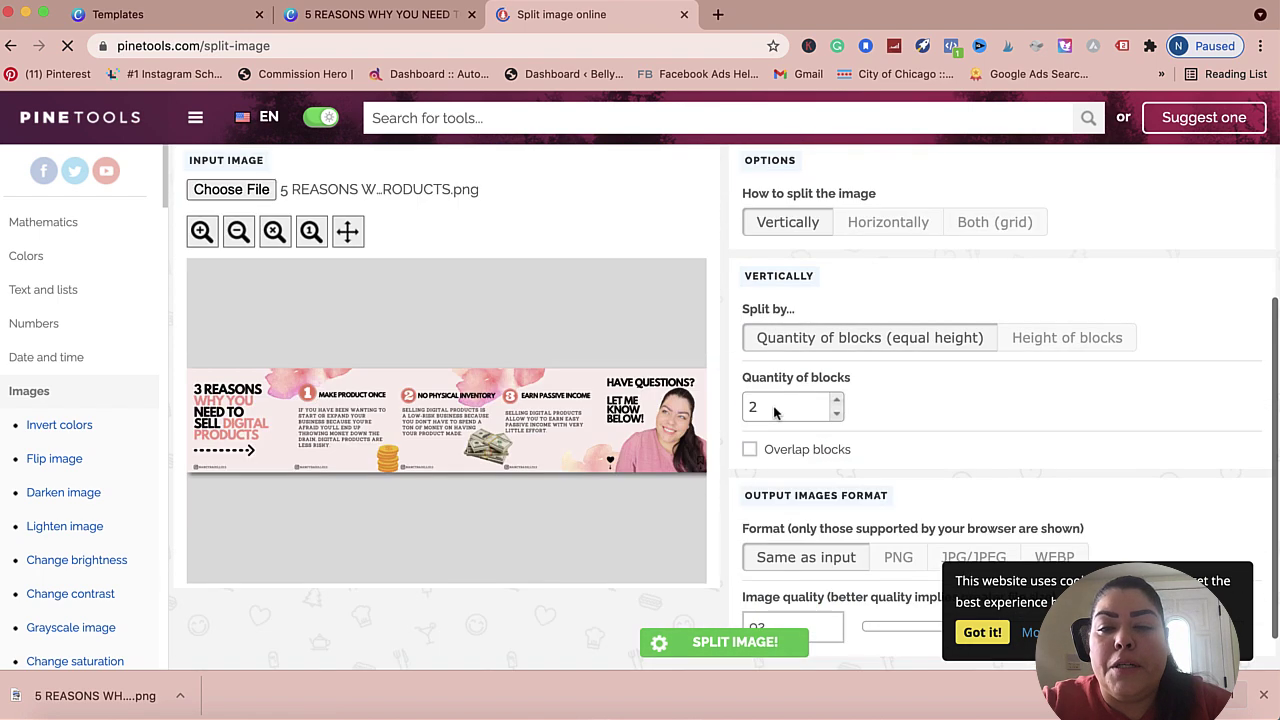
pyautogui.click(838, 400)
pyautogui.click(838, 400)
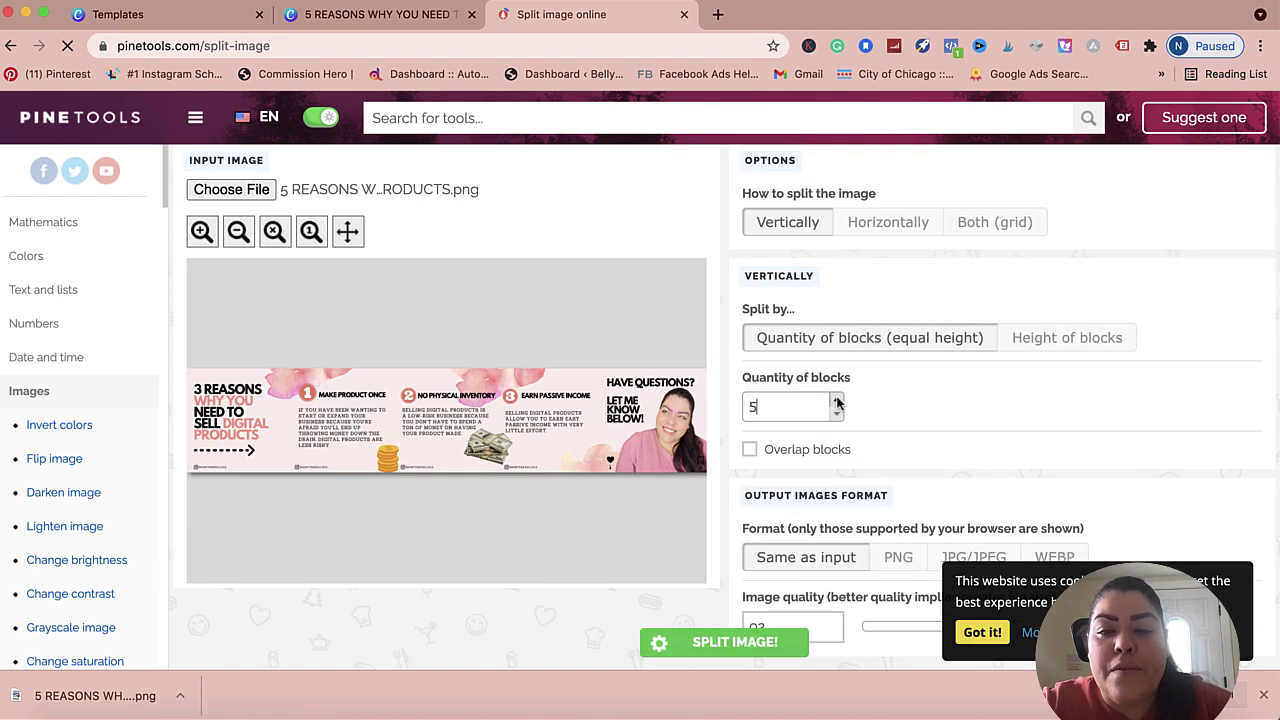
# Step: Change the split direction to horizontal and split the carousel image
pyautogui.click(890, 224)
pyautogui.scroll(-1, 888, 300)
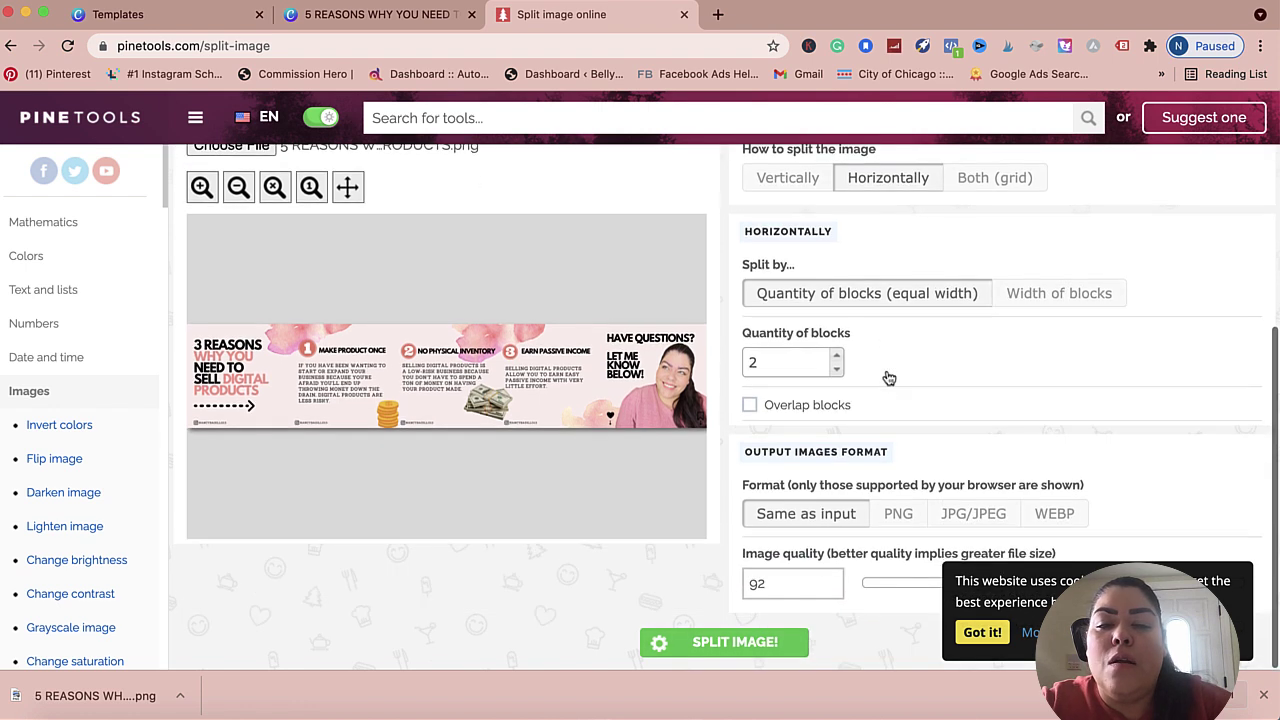
pyautogui.click(725, 645)
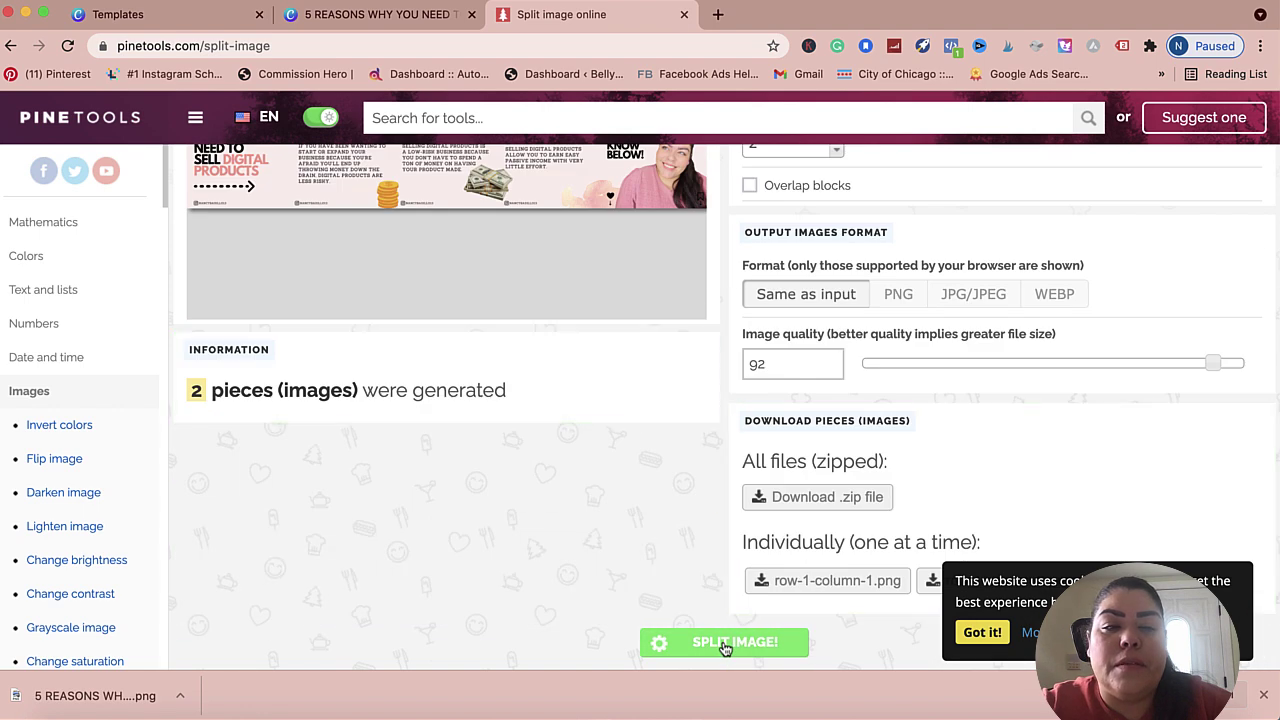
pyautogui.scroll(2, 449, 400)
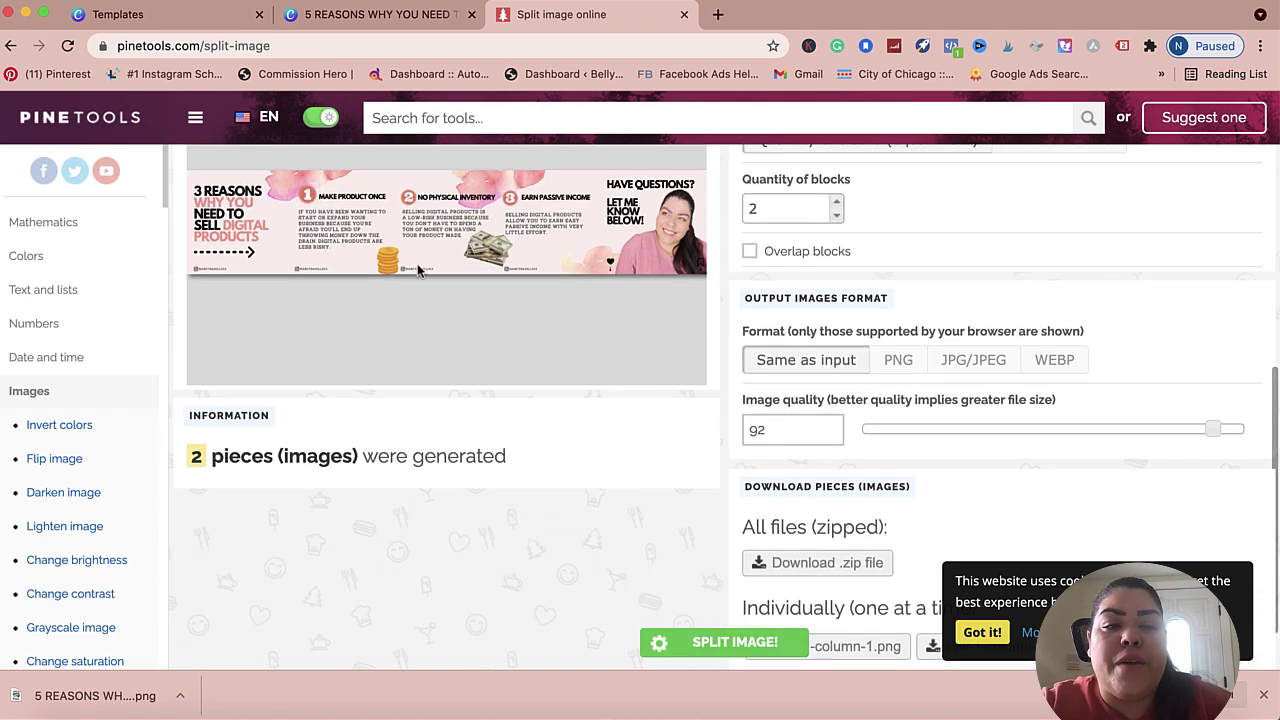
pyautogui.scroll(-1, 335, 567)
pyautogui.scroll(-1, 340, 540)
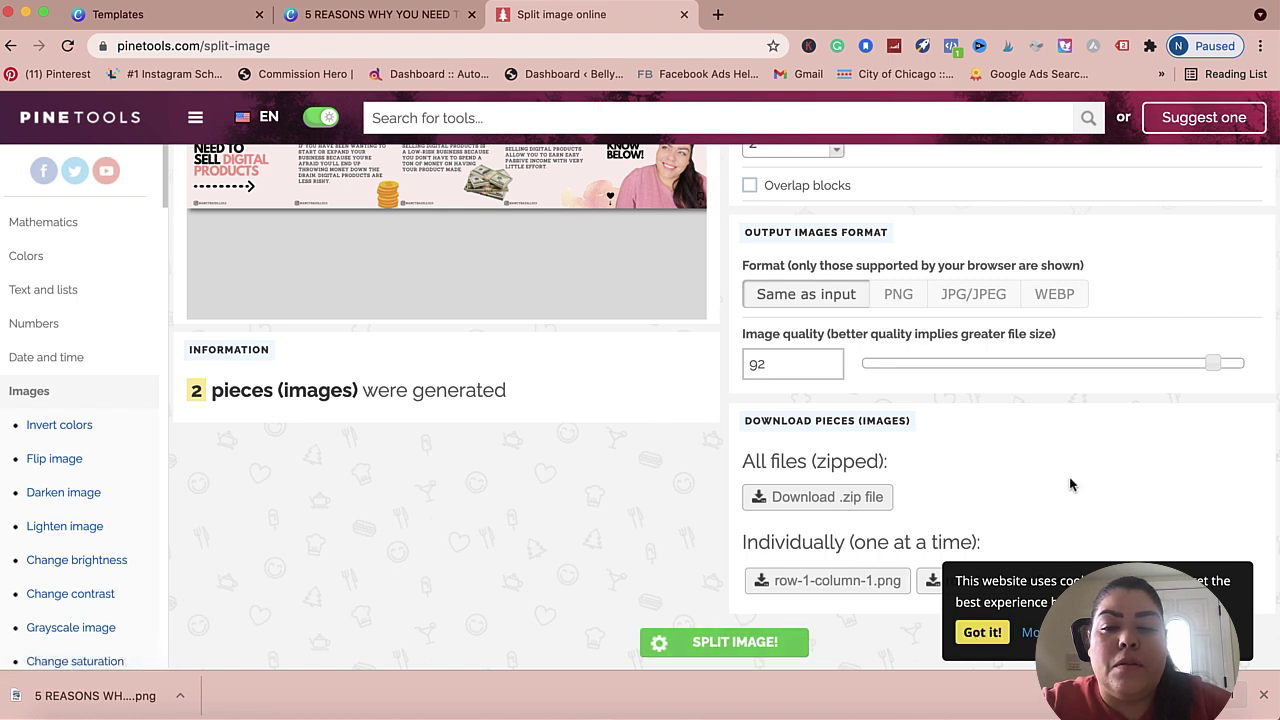
# Step: Accept the cookie notice and set the quantity of equal-width horizontal blocks to 5
pyautogui.click(982, 632)
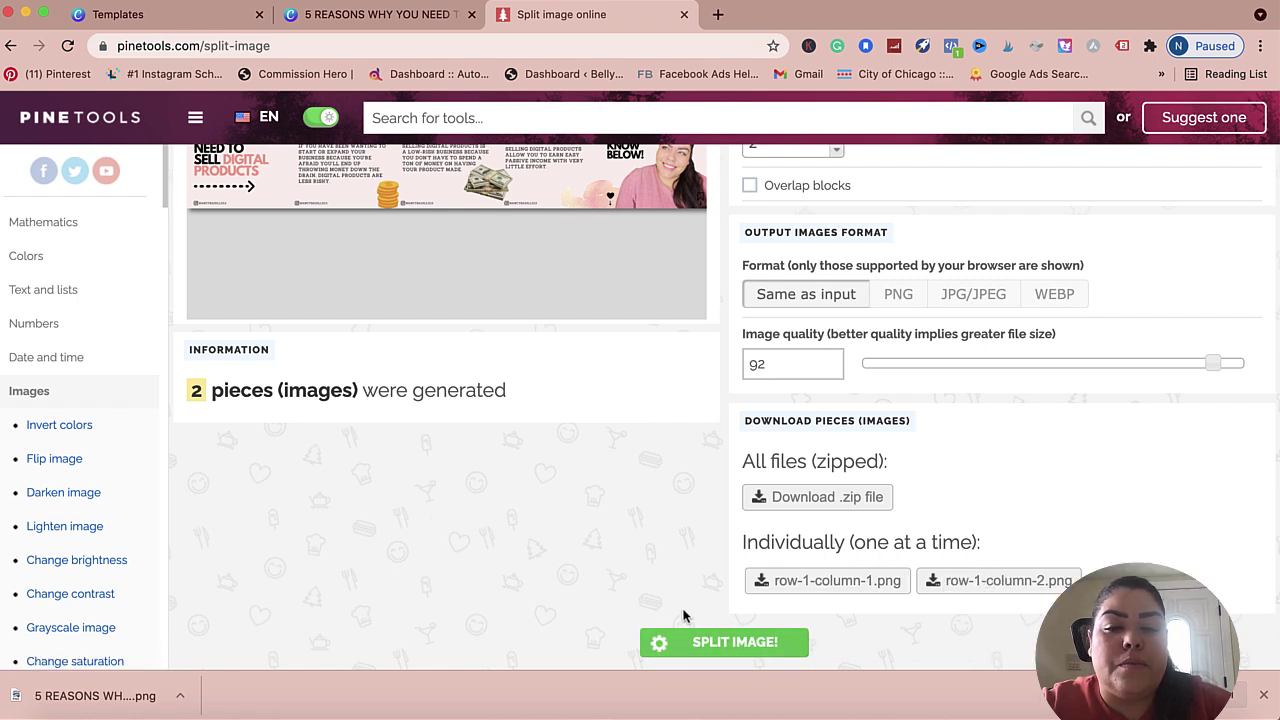
pyautogui.scroll(5, 670, 507)
pyautogui.scroll(-2, 652, 420)
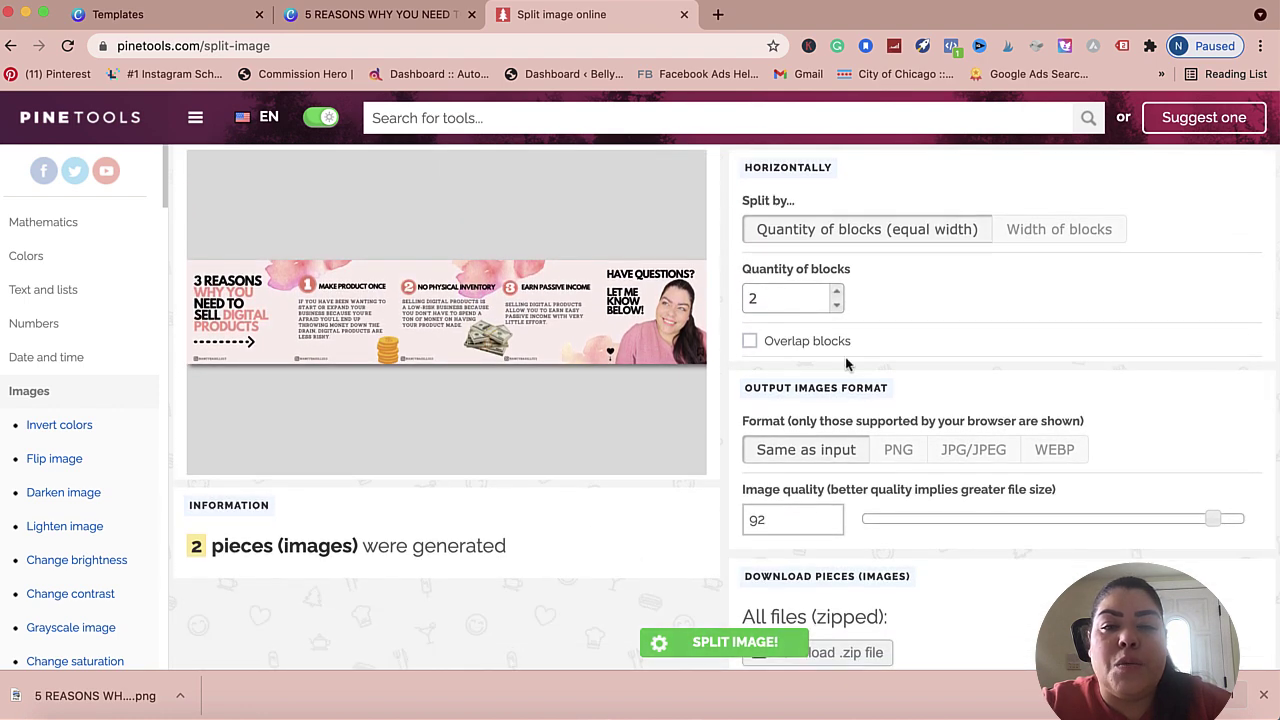
pyautogui.click(837, 292)
pyautogui.click(837, 292)
pyautogui.click(837, 292)
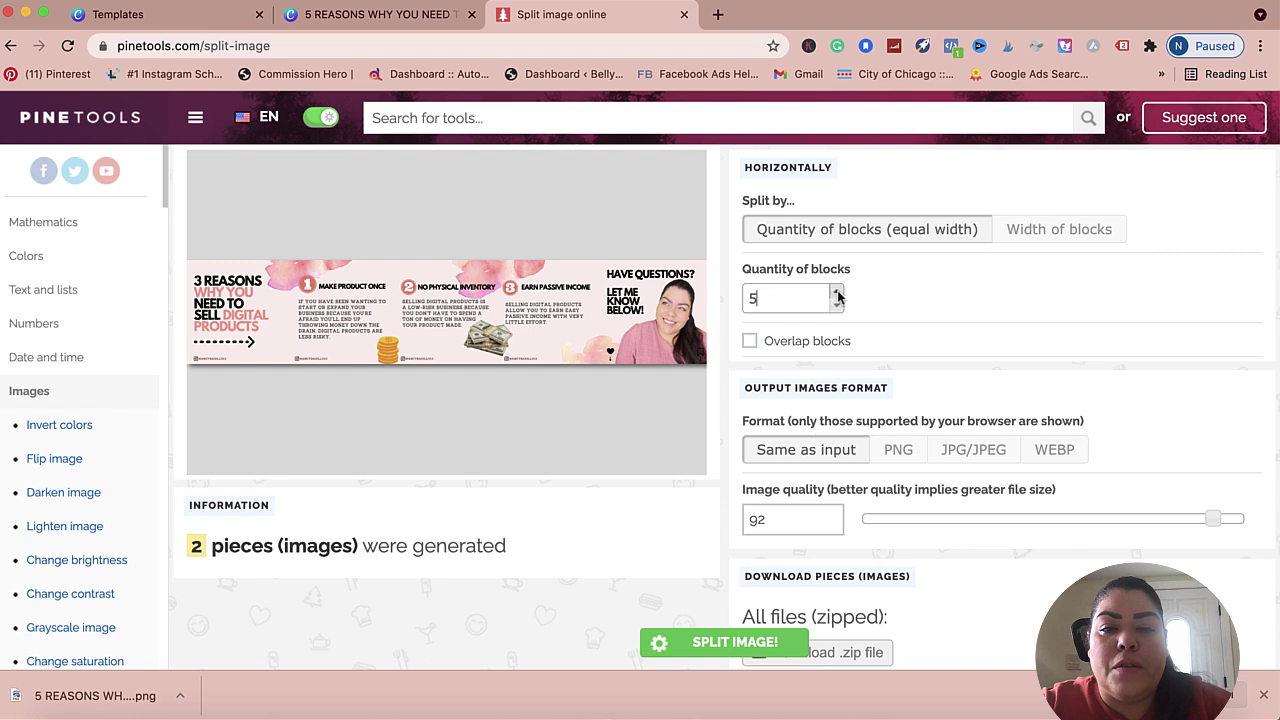
# Step: Split the carousel image again with the updated horizontal block settings
pyautogui.scroll(1, 887, 326)
pyautogui.scroll(3, 886, 326)
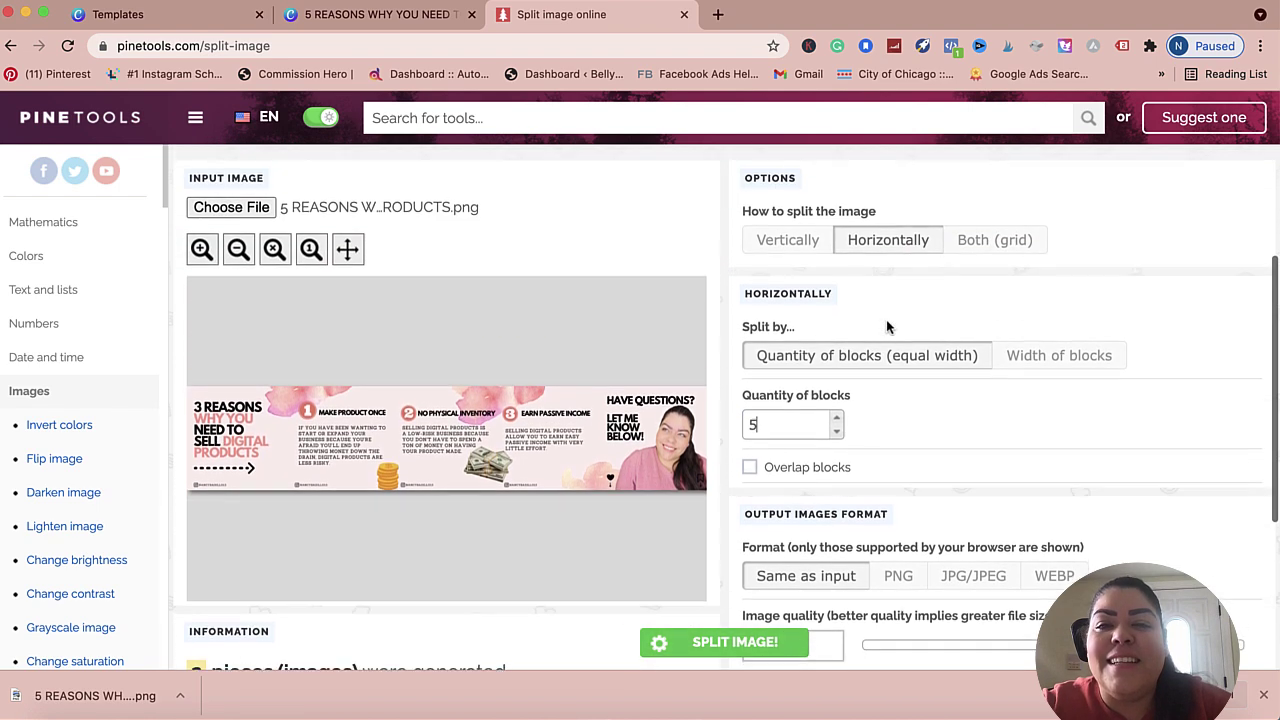
pyautogui.scroll(-6, 870, 393)
pyautogui.click(718, 648)
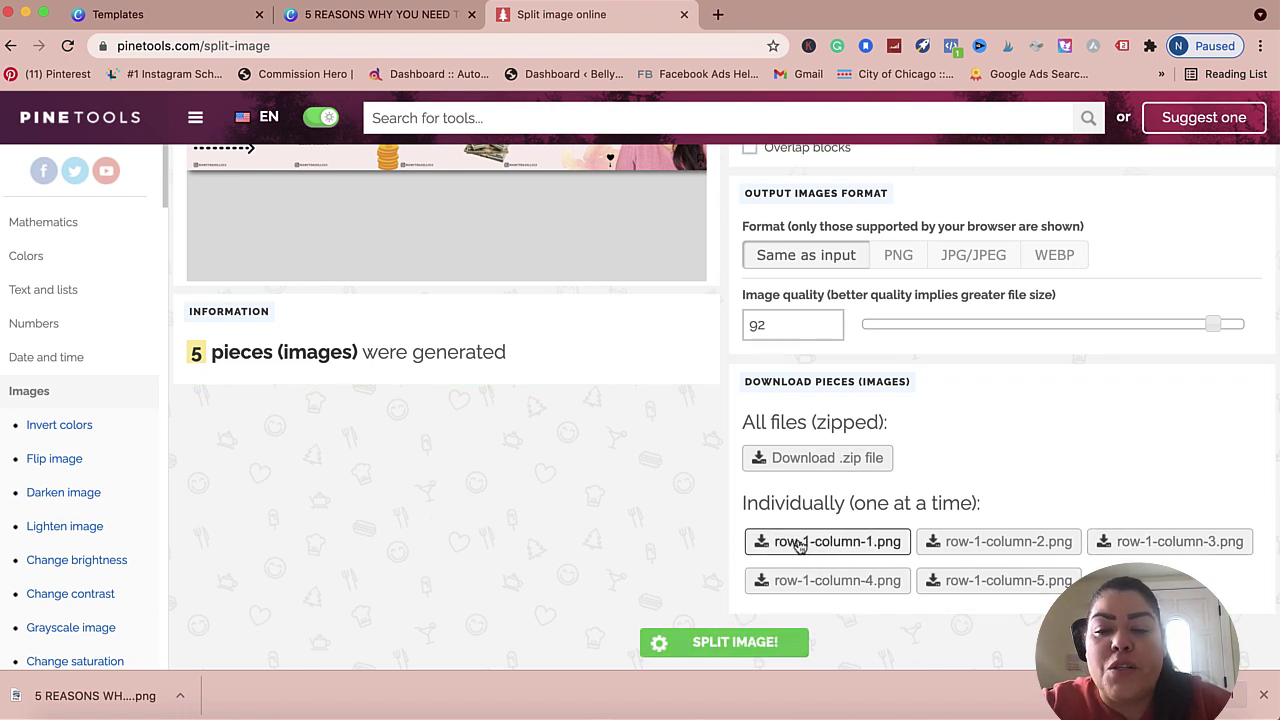
# Step: Download the five pieces individually, from row-1-column-1.png through row-1-column-5.png
pyautogui.click(855, 543)
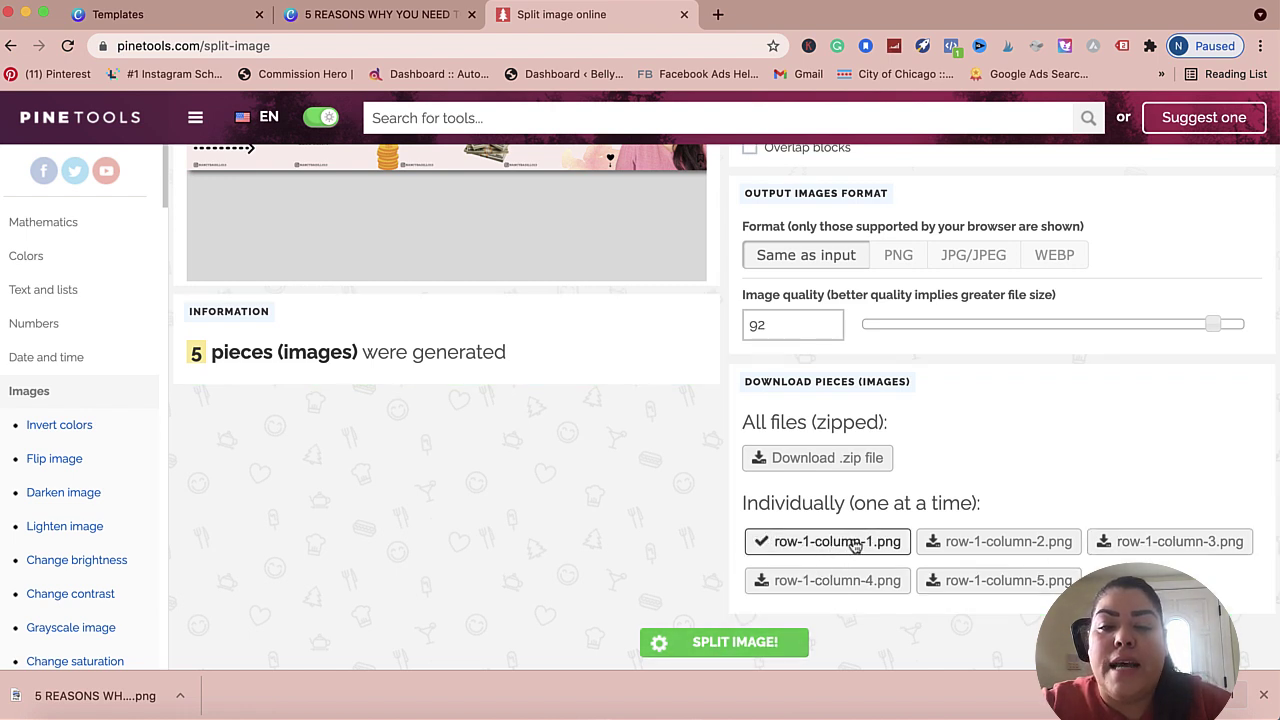
pyautogui.click(857, 582)
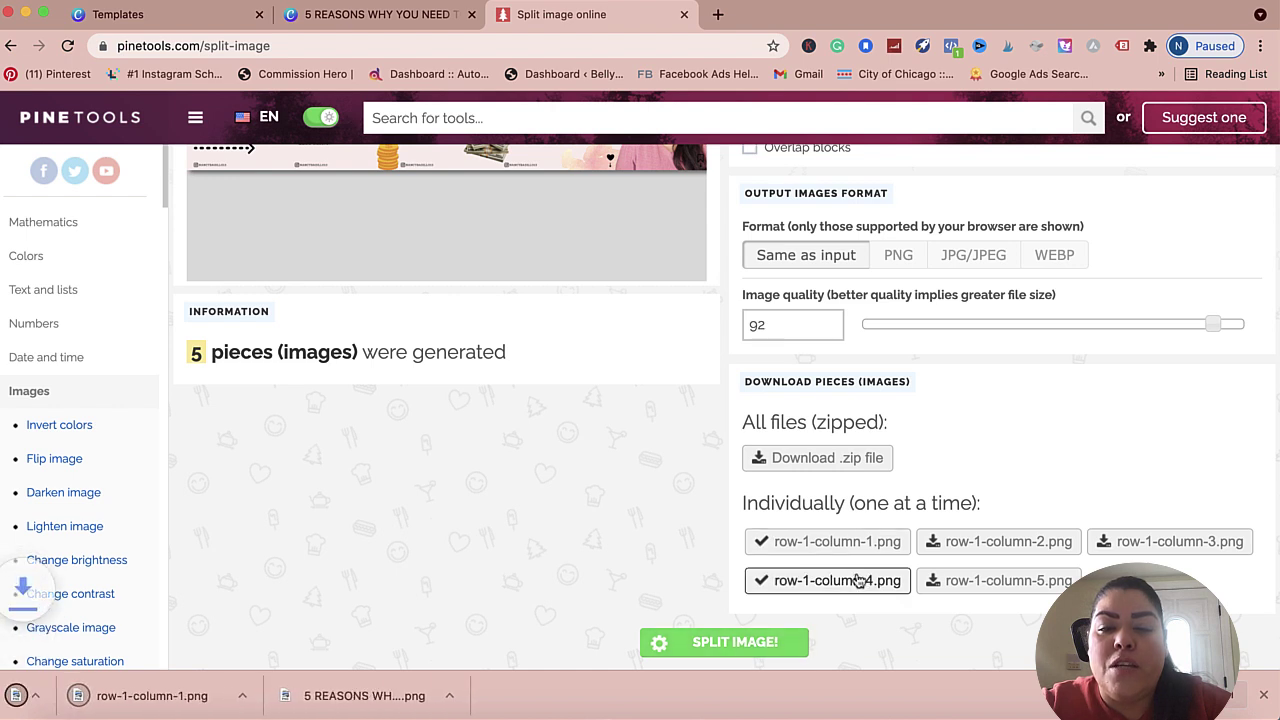
pyautogui.click(960, 541)
pyautogui.click(970, 591)
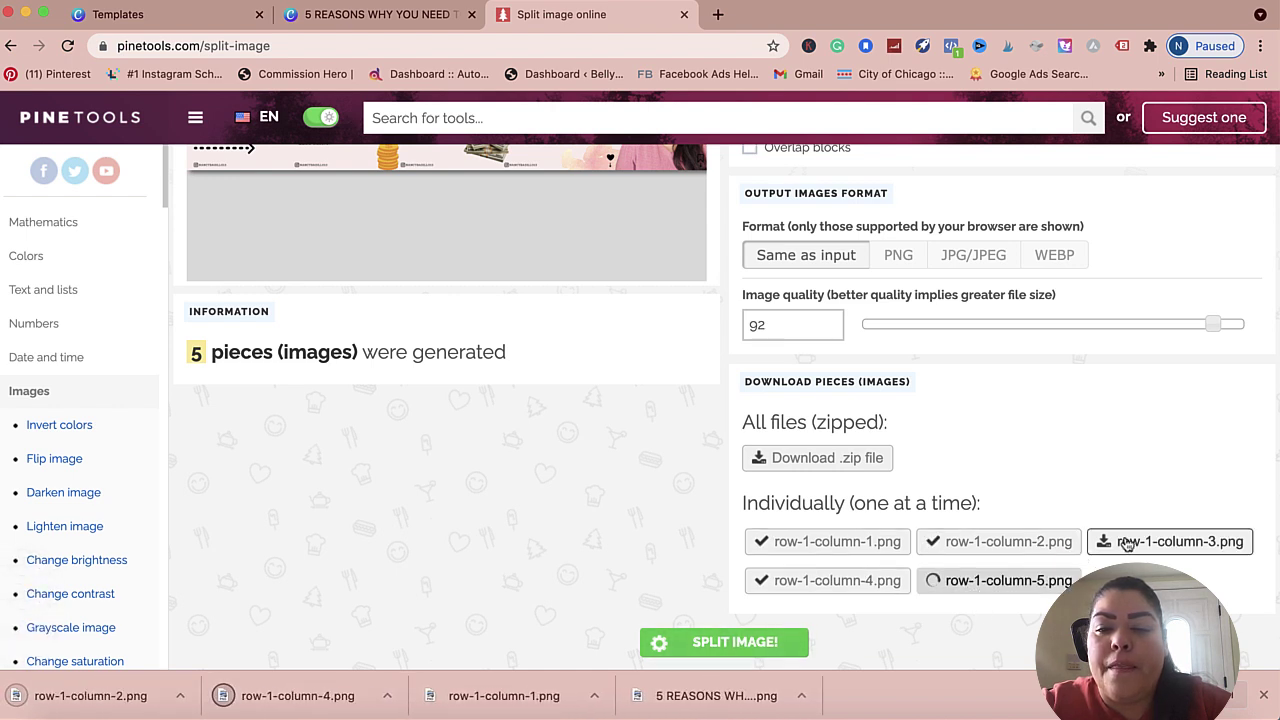
pyautogui.click(1141, 541)
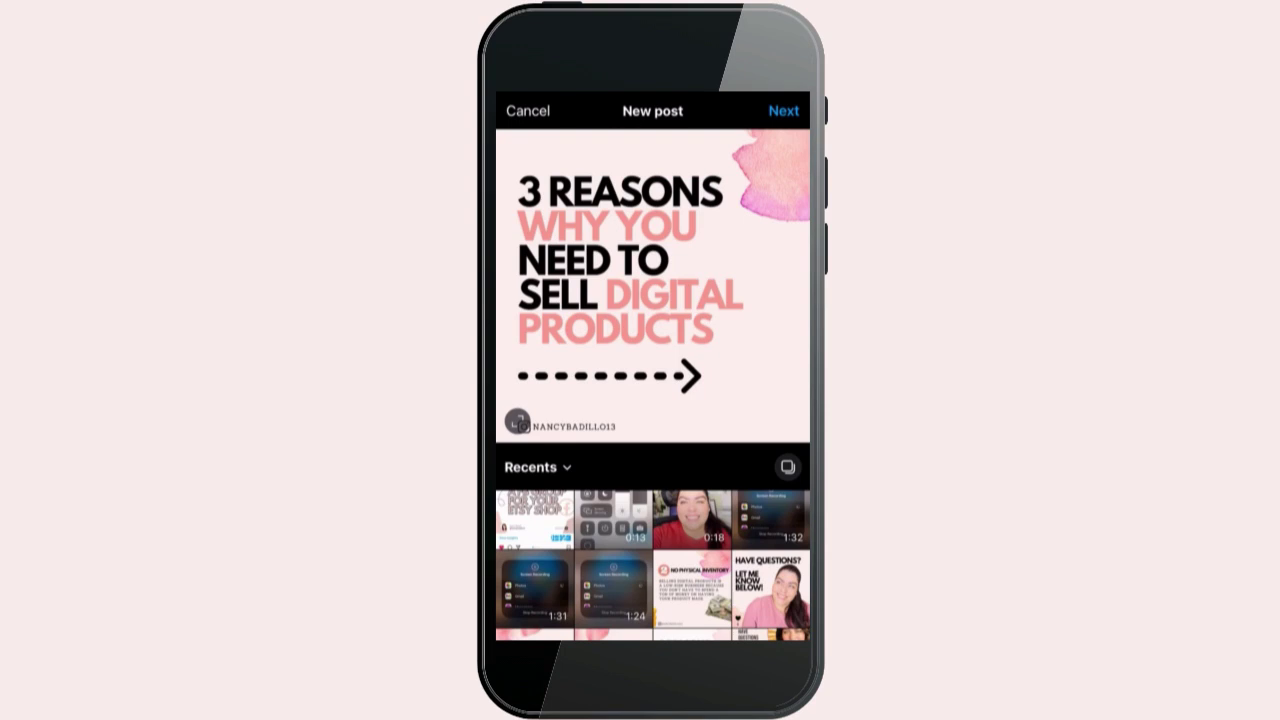
# Step: In Instagram's new post, enable multiple selection and add slides two to five in order after the 3 Reasons cover
pyautogui.click(788, 466)
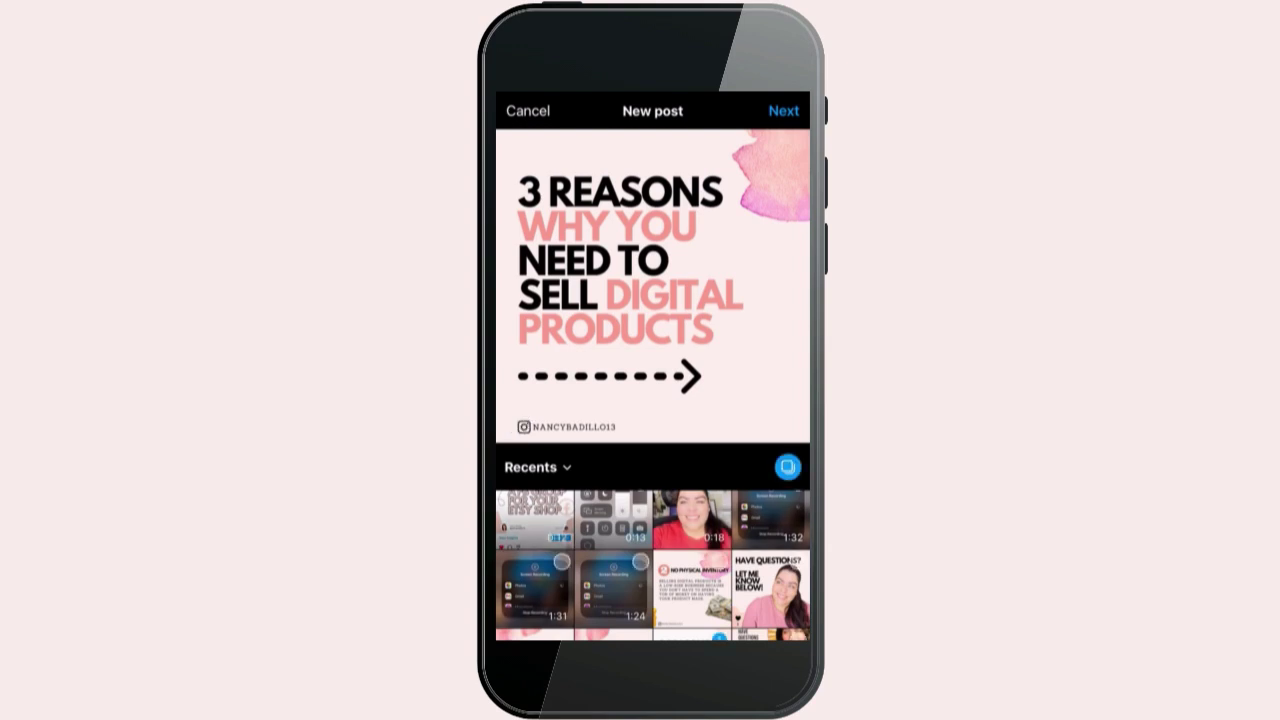
pyautogui.click(535, 635)
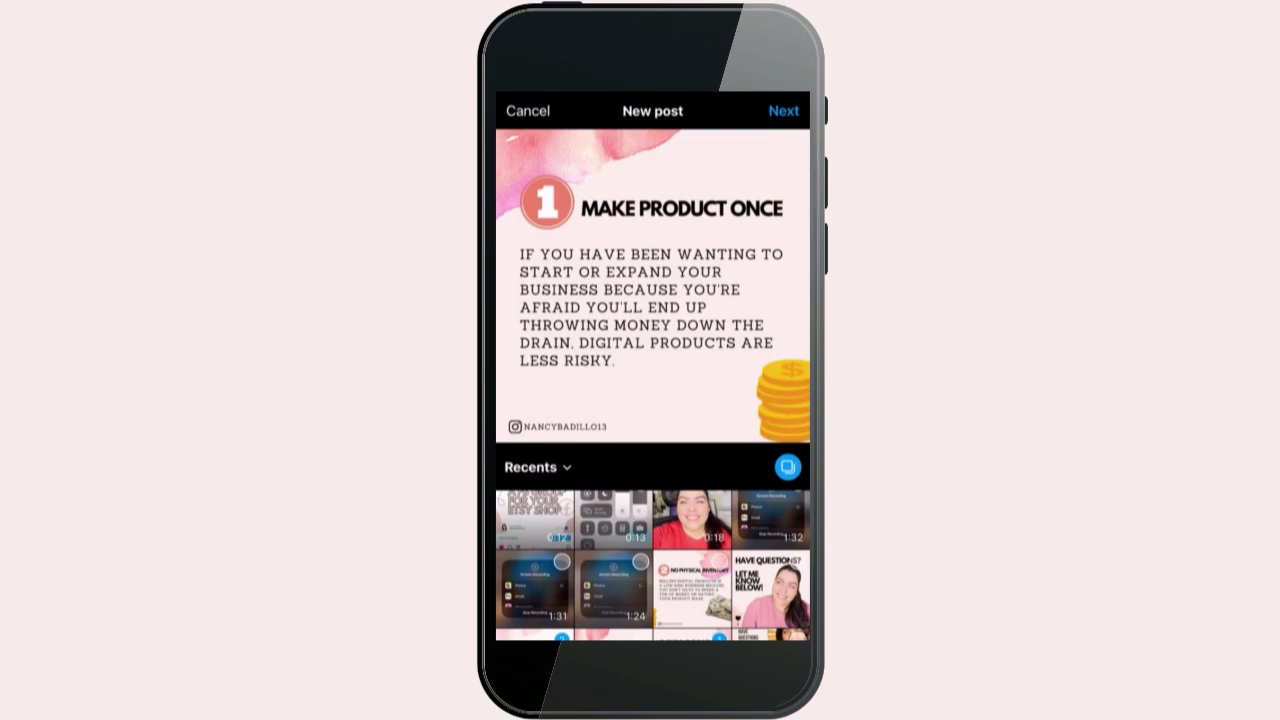
pyautogui.click(692, 589)
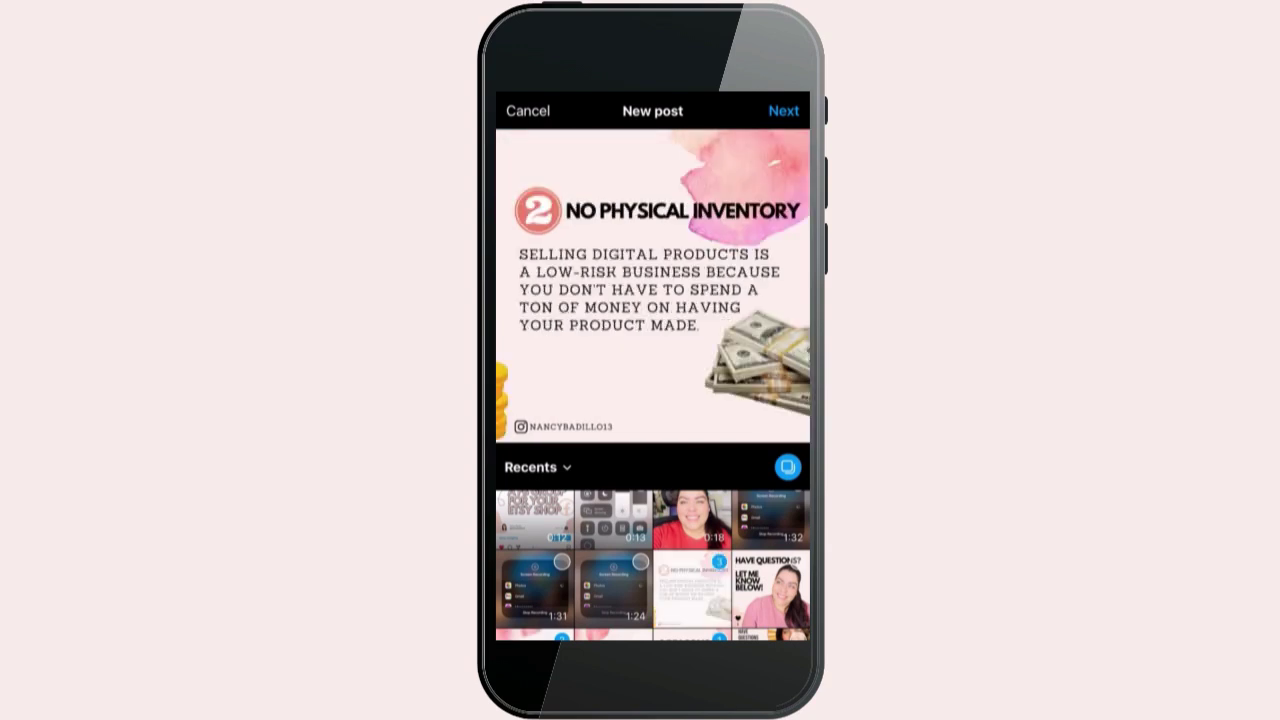
pyautogui.click(692, 635)
pyautogui.click(770, 589)
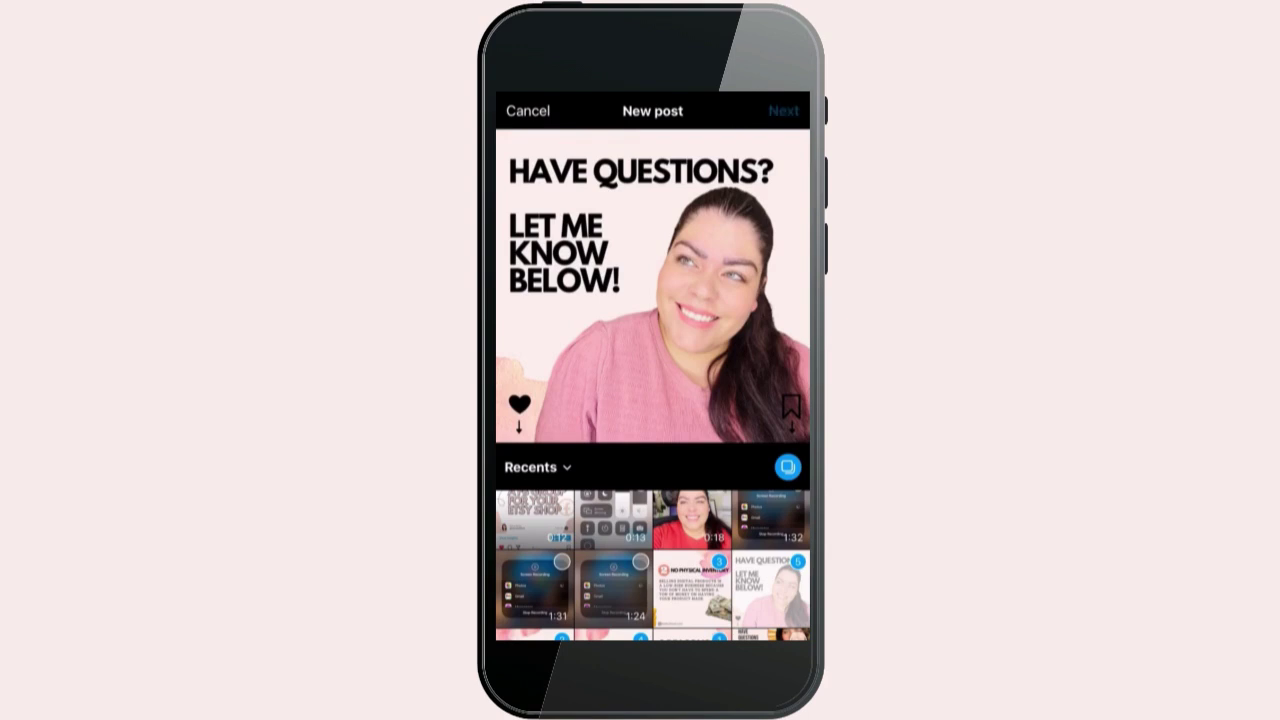
# Step: Preview the selected slides, keep the Normal filter, and share the post without a caption
pyautogui.click(783, 110)
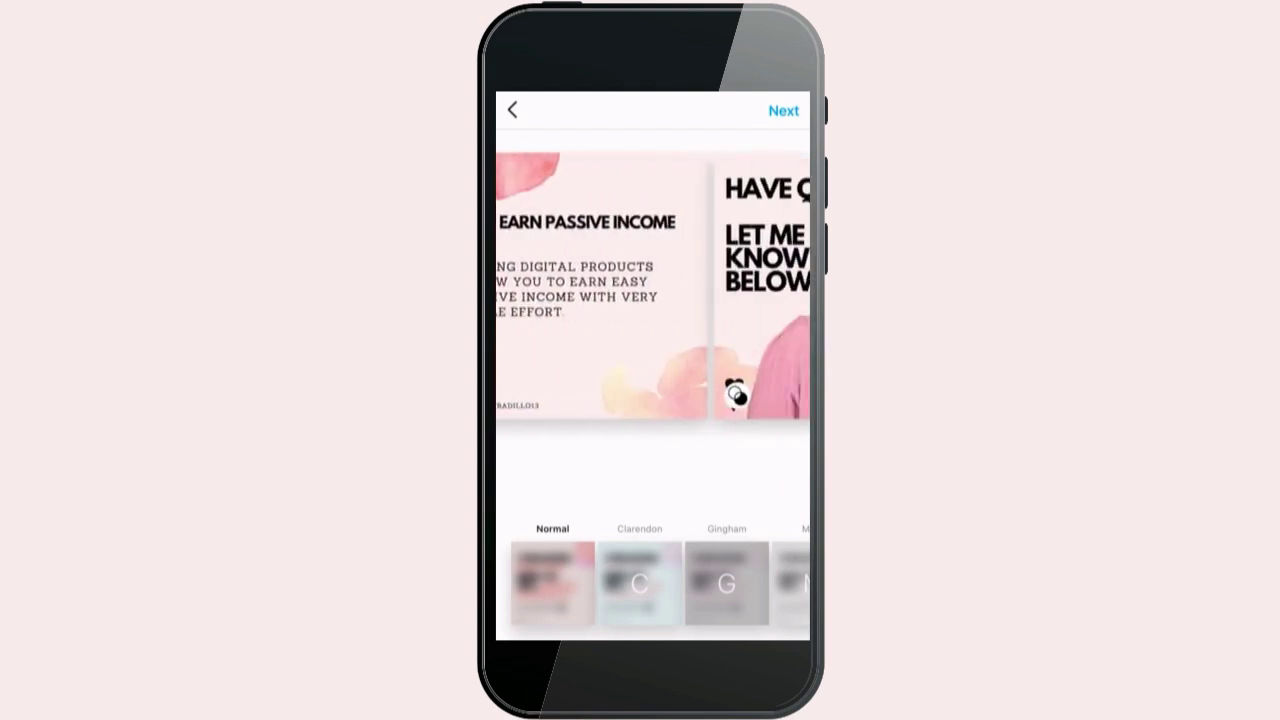
pyautogui.moveTo(737, 391); pyautogui.dragTo(523, 394)
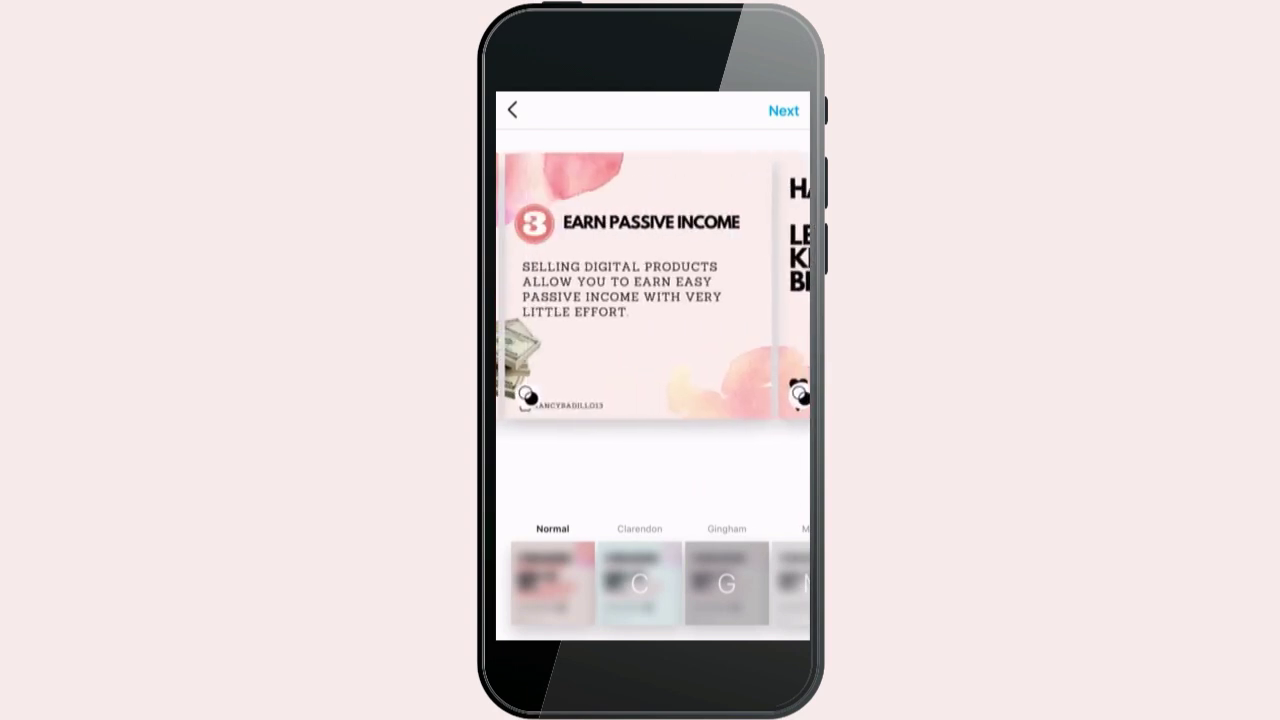
pyautogui.click(783, 110)
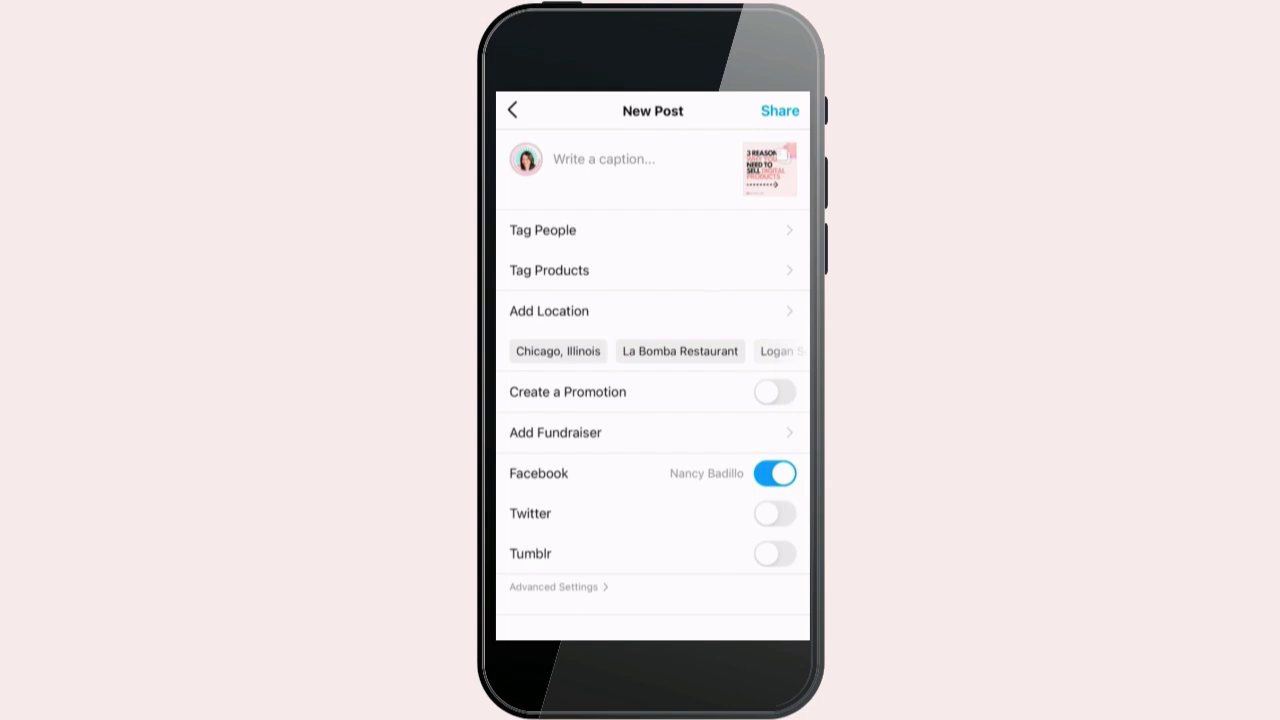
pyautogui.click(780, 110)
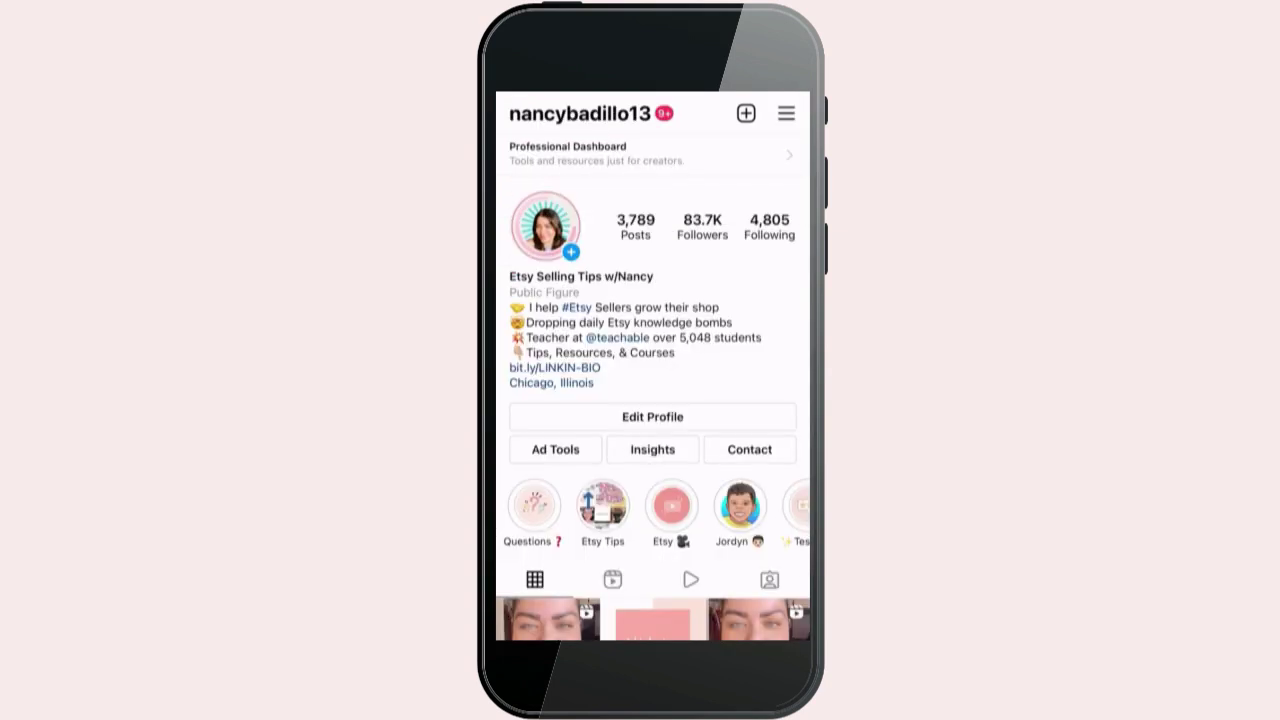
# Step: Open the new 3 Reasons post from the profile grid and browse through its carousel slides
pyautogui.scroll(2, 653, 390)
pyautogui.scroll(-5, 653, 390)
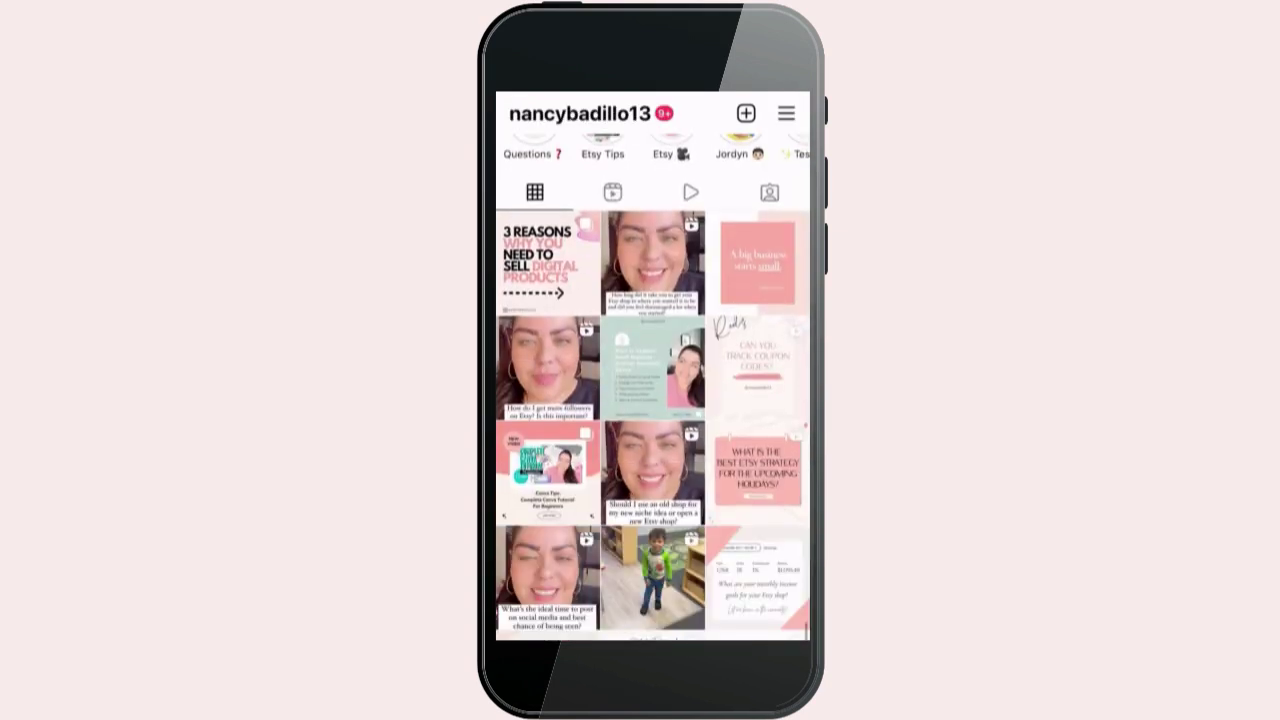
pyautogui.click(548, 262)
pyautogui.moveTo(700, 330); pyautogui.dragTo(560, 330)
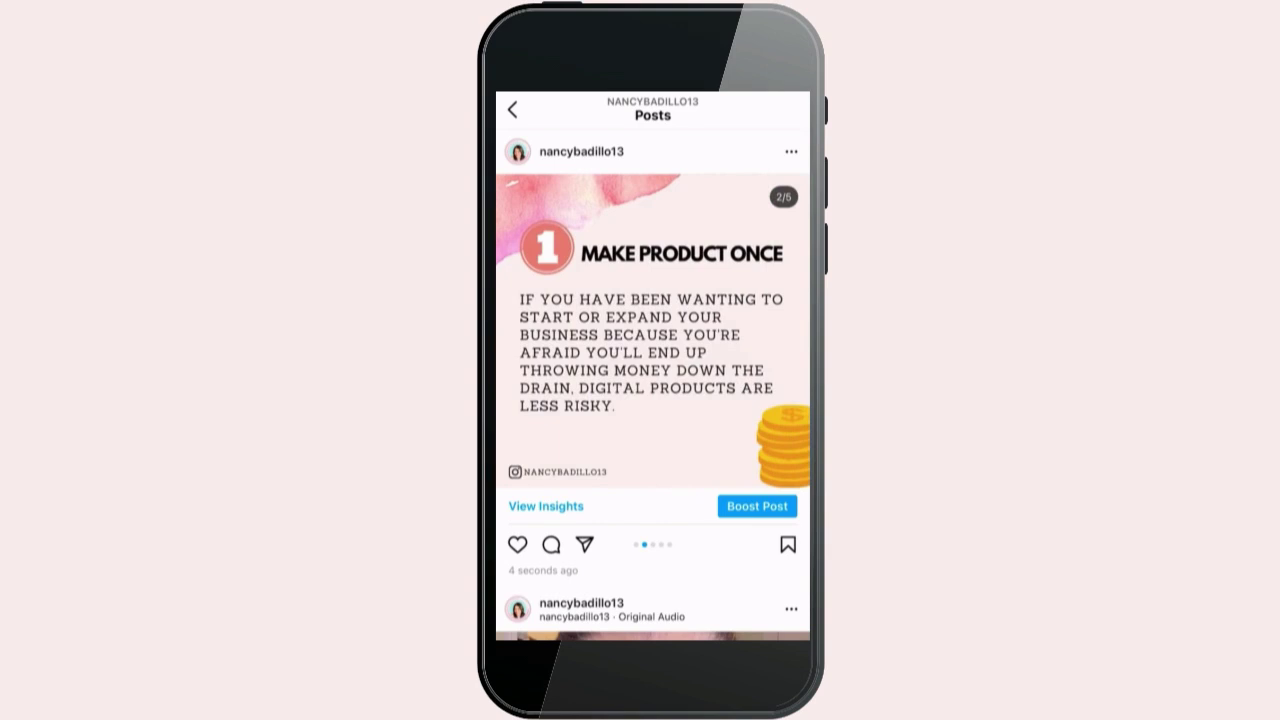
pyautogui.moveTo(740, 330); pyautogui.dragTo(560, 330)
pyautogui.moveTo(740, 330); pyautogui.dragTo(590, 330)
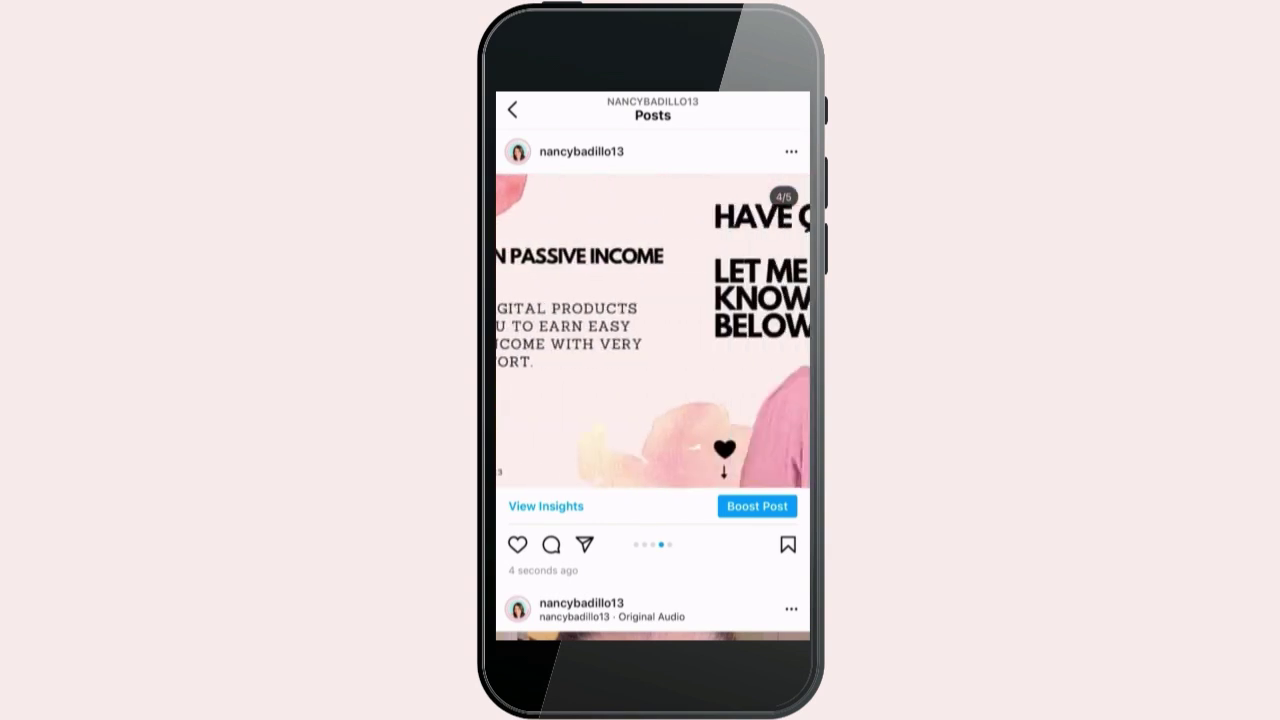